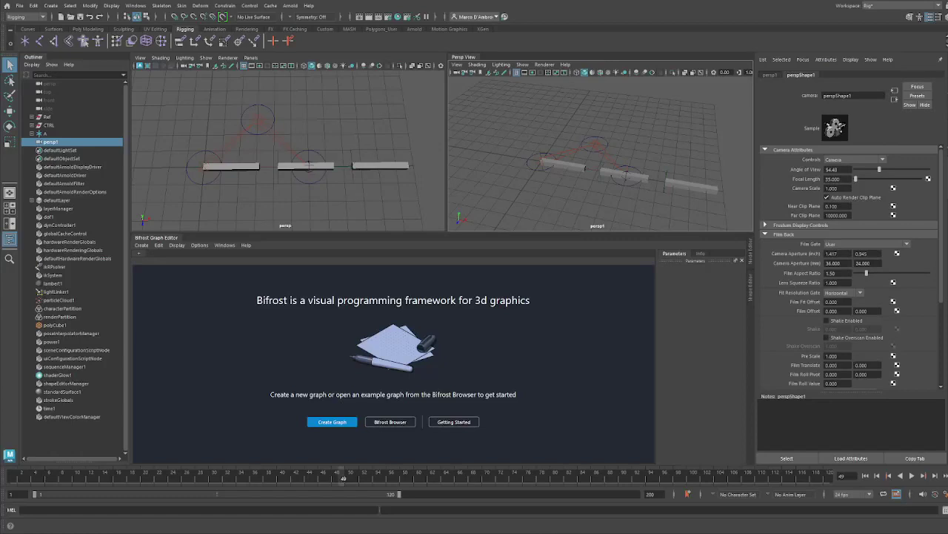
{"action": "left_click_drag", "start_coordinate": [233, 178], "coordinate": [328, 193], "text": "alt"}
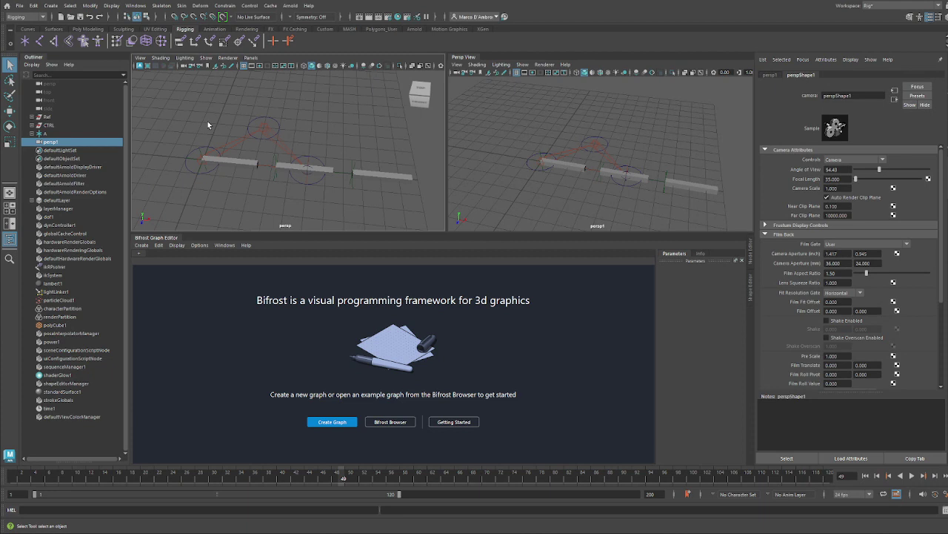
{"action": "right_click_drag", "start_coordinate": [244, 173], "coordinate": [253, 210], "text": "alt"}
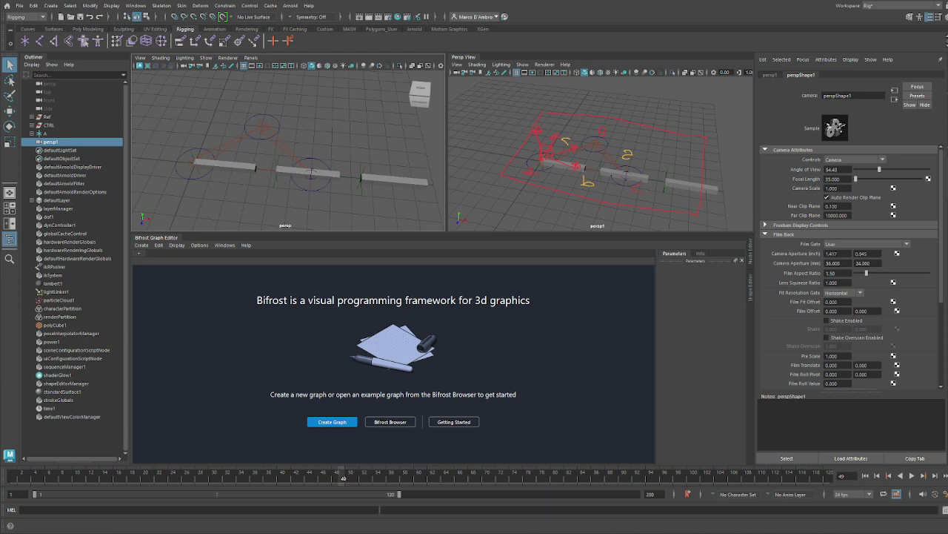
{"action": "left_click", "coordinate": [303, 194]}
{"action": "mouse_move", "coordinate": [310, 189]}
{"action": "left_mouse_down", "text": "alt"}
{"action": "mouse_move", "coordinate": [326, 173]}
{"action": "mouse_move", "coordinate": [305, 187]}
{"action": "left_mouse_up", "text": "alt"}
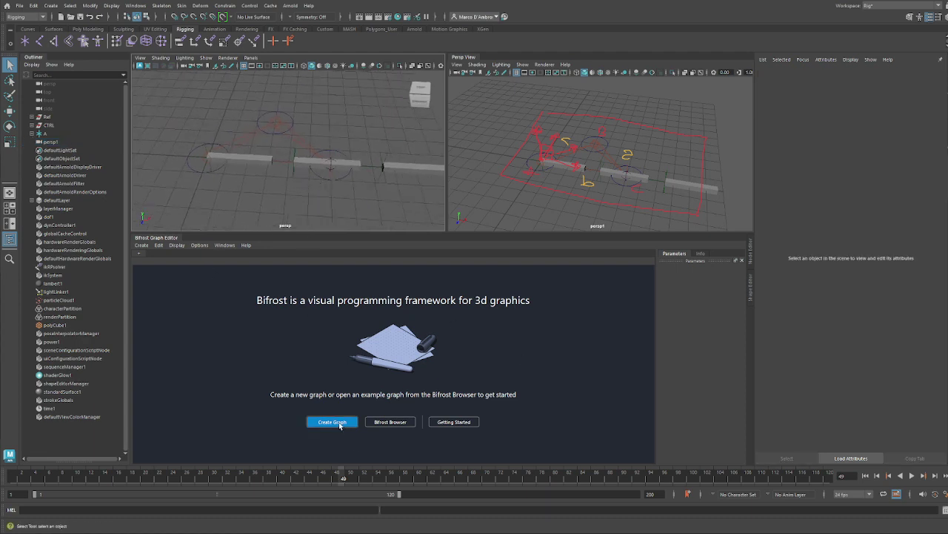
Step: Create a new Bifrost graph and add a value node set to the 32-bit floating-point 4x4 matrix type
{"action": "left_click", "coordinate": [332, 422]}
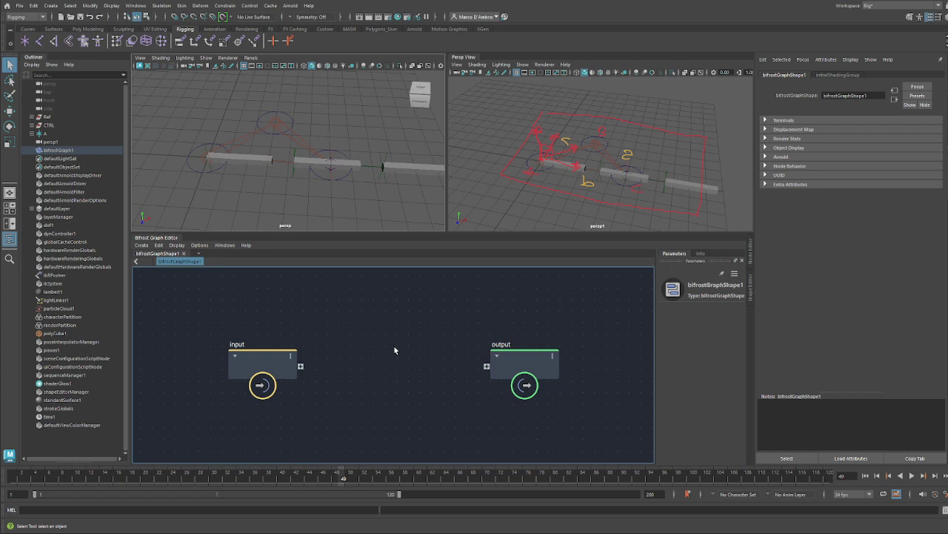
{"action": "key", "text": "Tab"}
{"action": "type", "text": "value"}
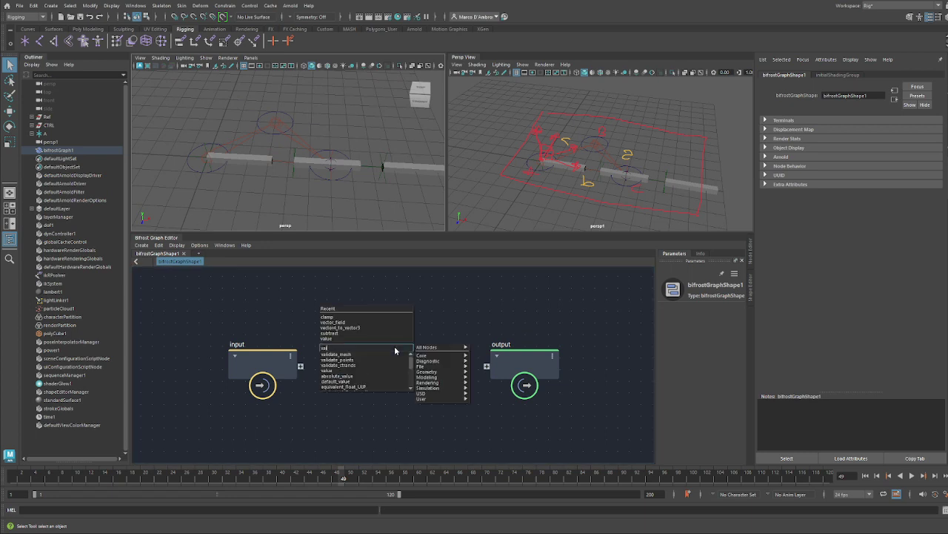
{"action": "key", "text": "Return"}
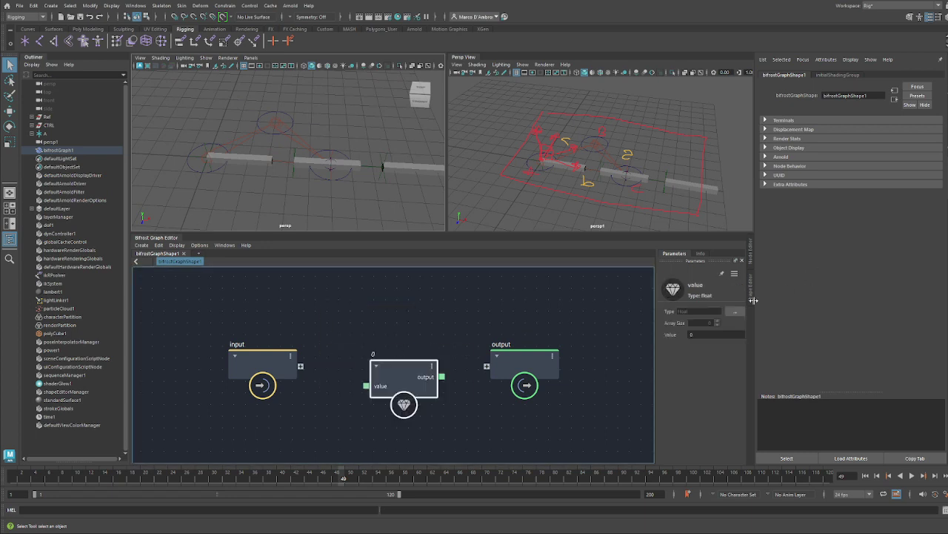
{"action": "left_click", "coordinate": [735, 311]}
{"action": "left_click", "coordinate": [465, 196]}
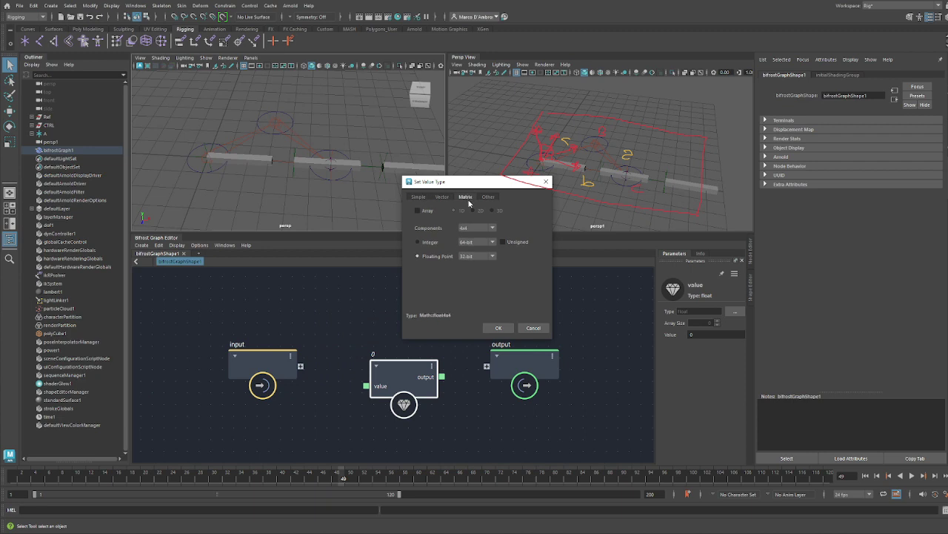
{"action": "left_click", "coordinate": [509, 327]}
Step: Create three 4x4 matrix ports on the input node from the value node, and rename the first port base
{"action": "left_click_drag", "start_coordinate": [367, 386], "coordinate": [311, 388]}
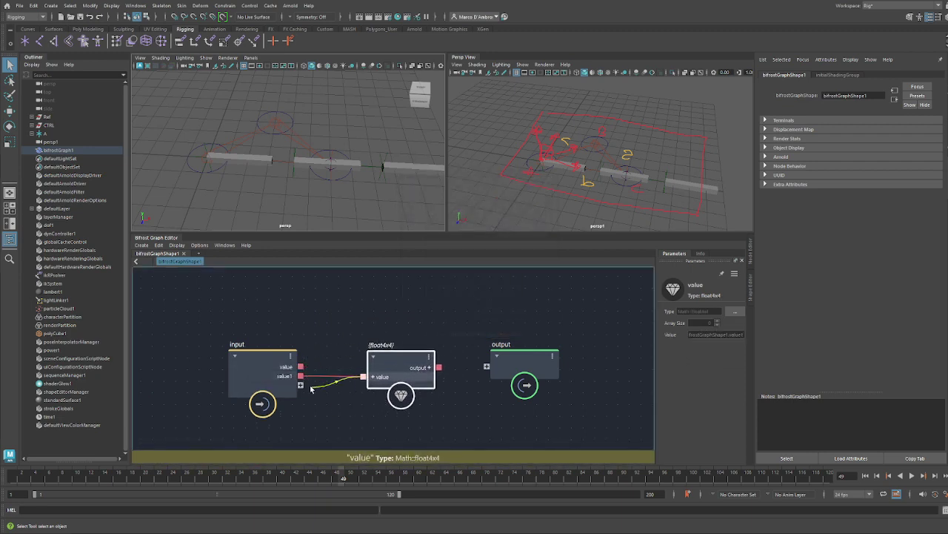
{"action": "right_click", "coordinate": [290, 370]}
{"action": "right_click", "coordinate": [280, 369]}
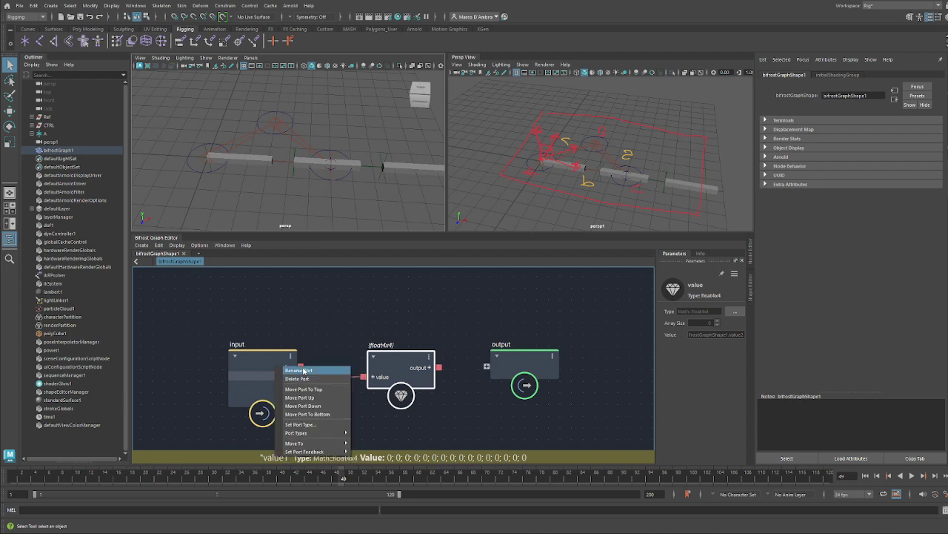
{"action": "left_click", "coordinate": [304, 370]}
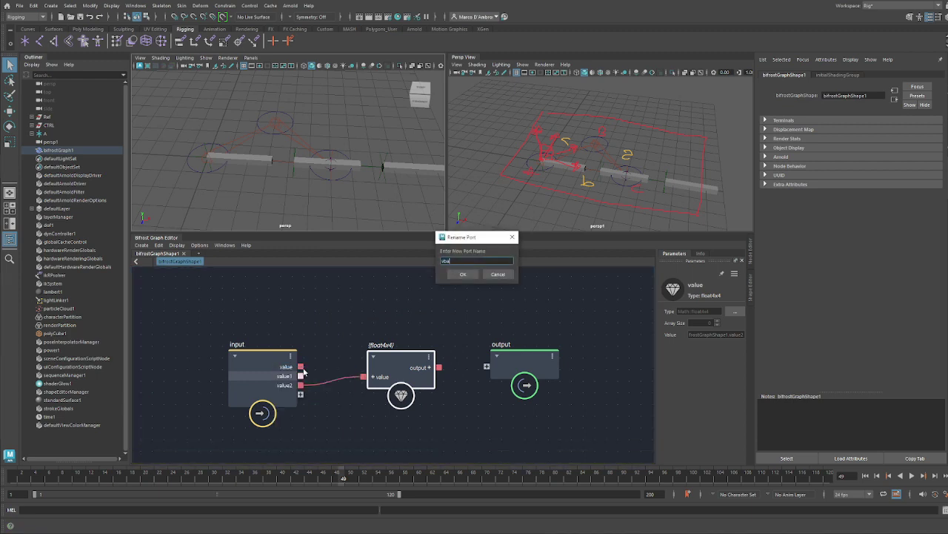
{"action": "type", "text": "base"}
{"action": "key", "text": "Return"}
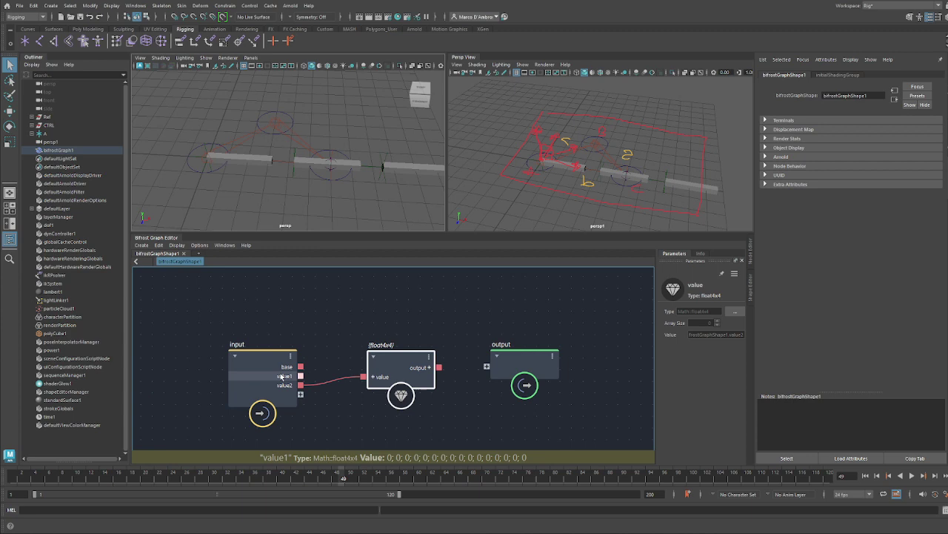
Step: Rename the second input port target and the third input port pole
{"action": "right_click", "coordinate": [280, 375]}
{"action": "left_click", "coordinate": [320, 380]}
{"action": "type", "text": "target"}
{"action": "key", "text": "Return"}
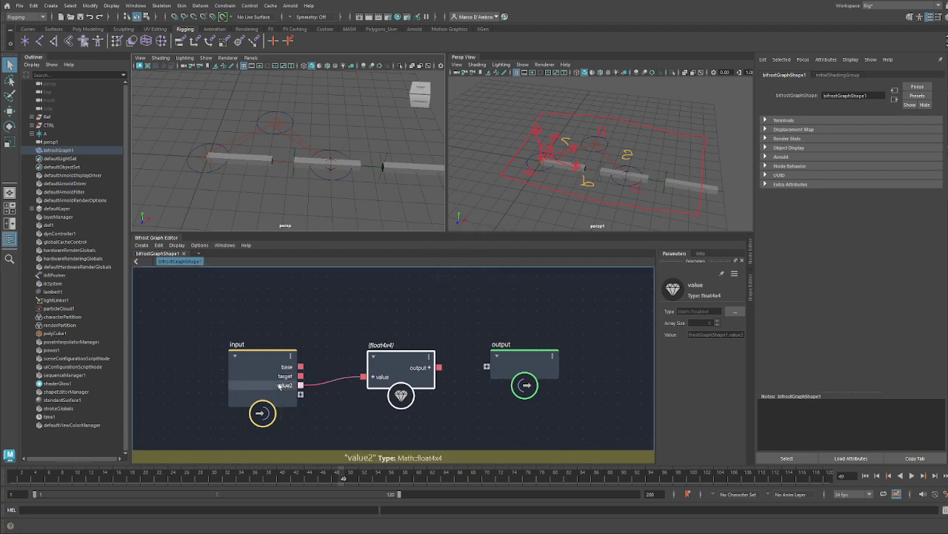
{"action": "right_click", "coordinate": [300, 385]}
{"action": "left_click", "coordinate": [305, 391]}
{"action": "type", "text": "pole"}
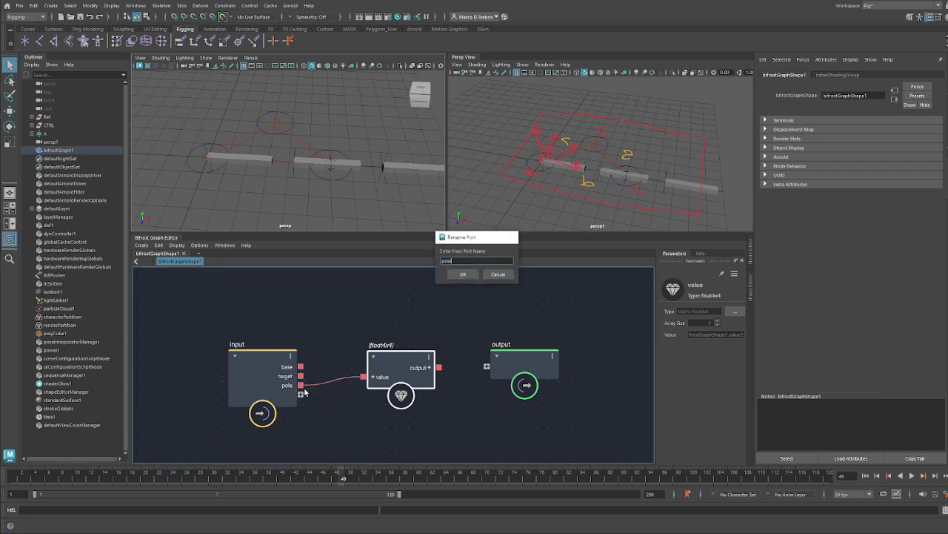
{"action": "key", "text": "Return"}
Step: Connect the value node's matrix to a new port on the output node and rename that port A
{"action": "left_click_drag", "start_coordinate": [386, 366], "coordinate": [505, 360]}
{"action": "right_click", "coordinate": [505, 361]}
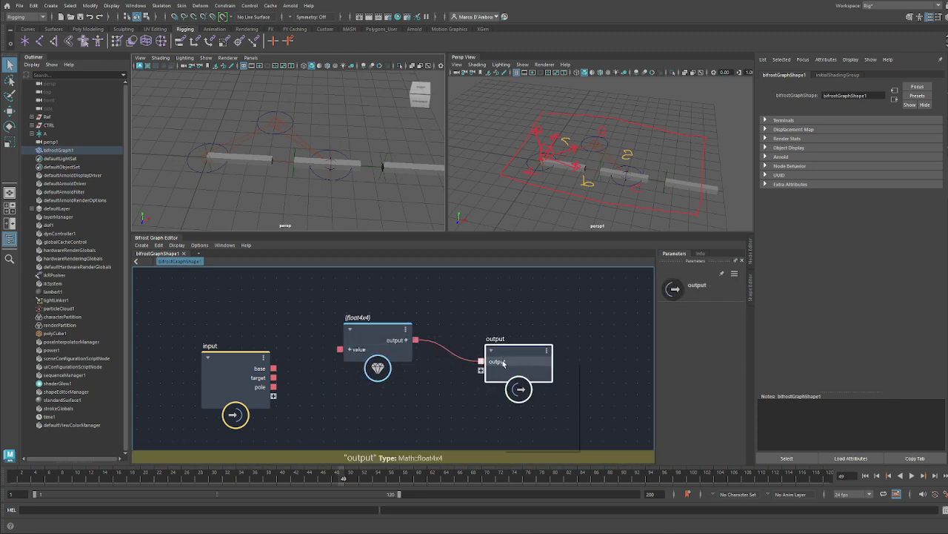
{"action": "left_click", "coordinate": [525, 372]}
{"action": "type", "text": "A"}
{"action": "key", "text": "Return"}
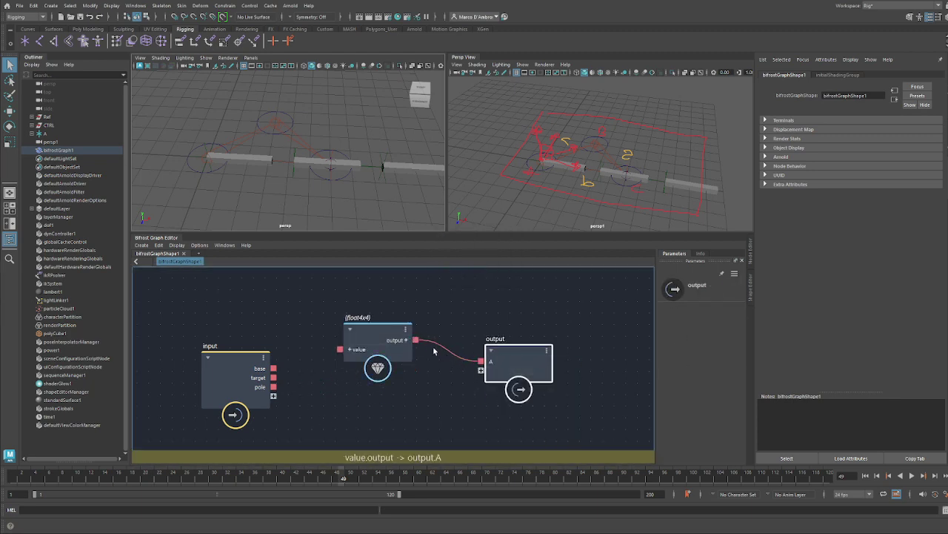
Step: Connect the value node's matrix to a second port on the output node and rename it B
{"action": "left_click_drag", "start_coordinate": [416, 339], "coordinate": [482, 369]}
{"action": "right_click", "coordinate": [497, 371]}
{"action": "left_click", "coordinate": [507, 378]}
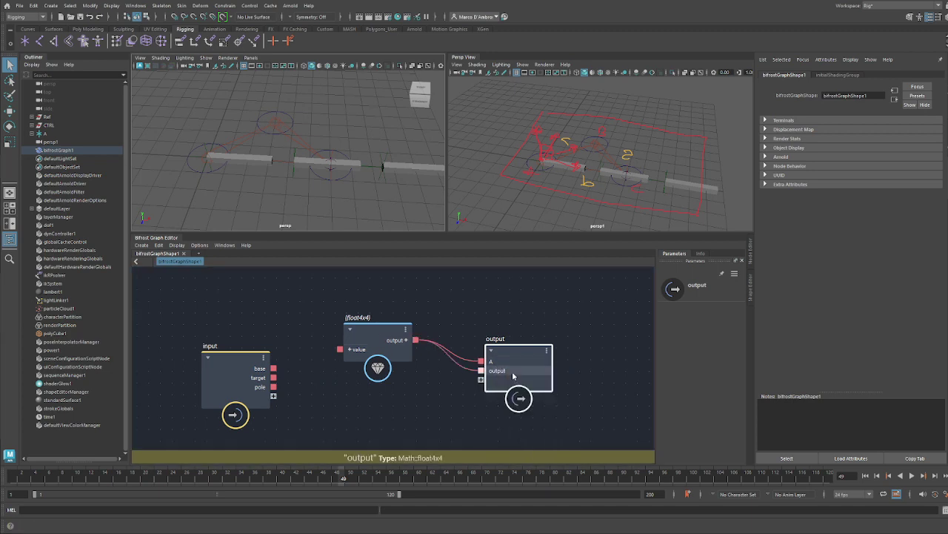
{"action": "type", "text": "B"}
{"action": "key", "text": "Return"}
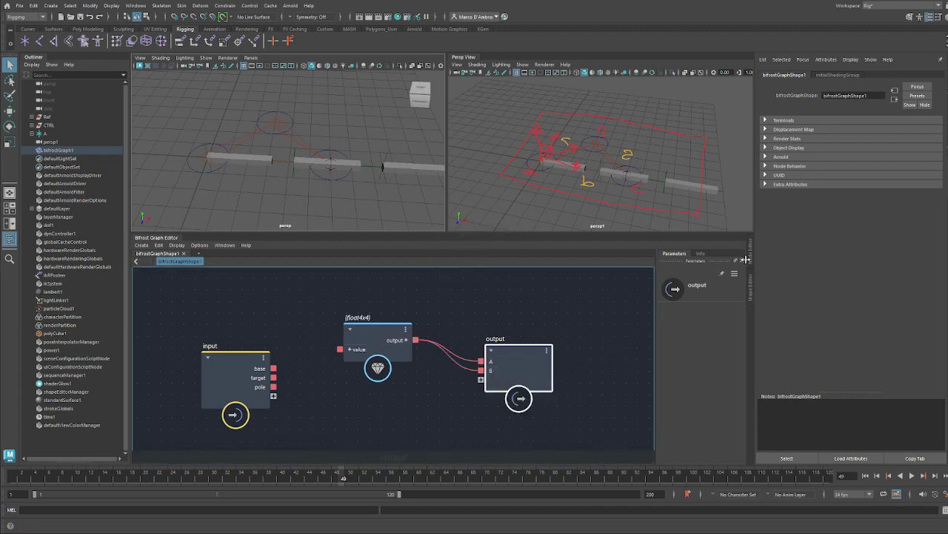
Step: Open the Node Editor and graph bifrostGraph1 with its connections
{"action": "left_click", "coordinate": [749, 254]}
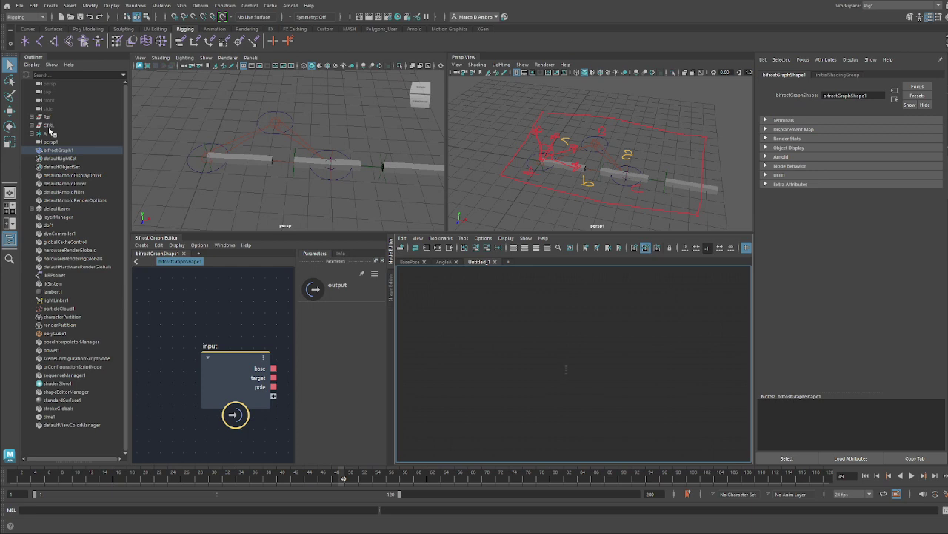
{"action": "left_click", "coordinate": [54, 150]}
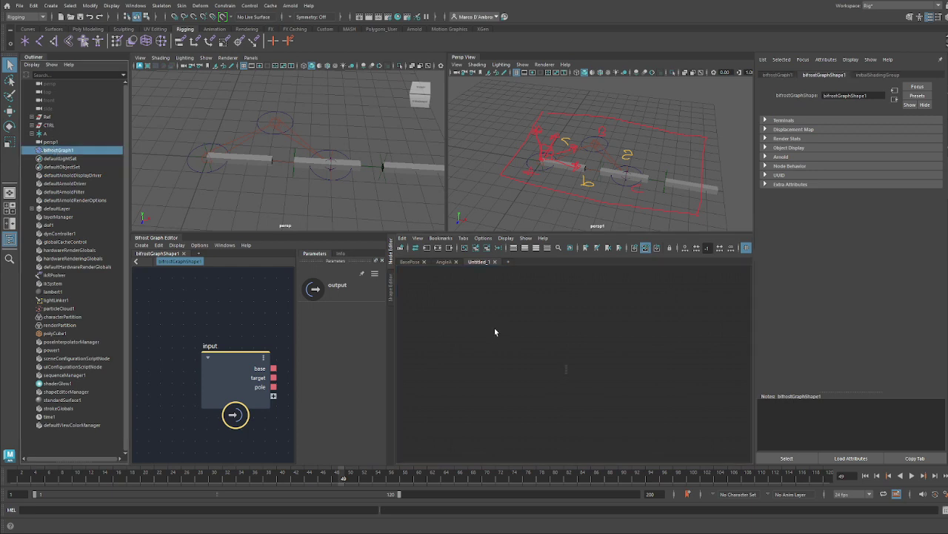
{"action": "left_click", "coordinate": [438, 247]}
Step: Expand the CTRL group and add the Base, Target and Pole controls to the Node Editor
{"action": "left_click", "coordinate": [30, 134]}
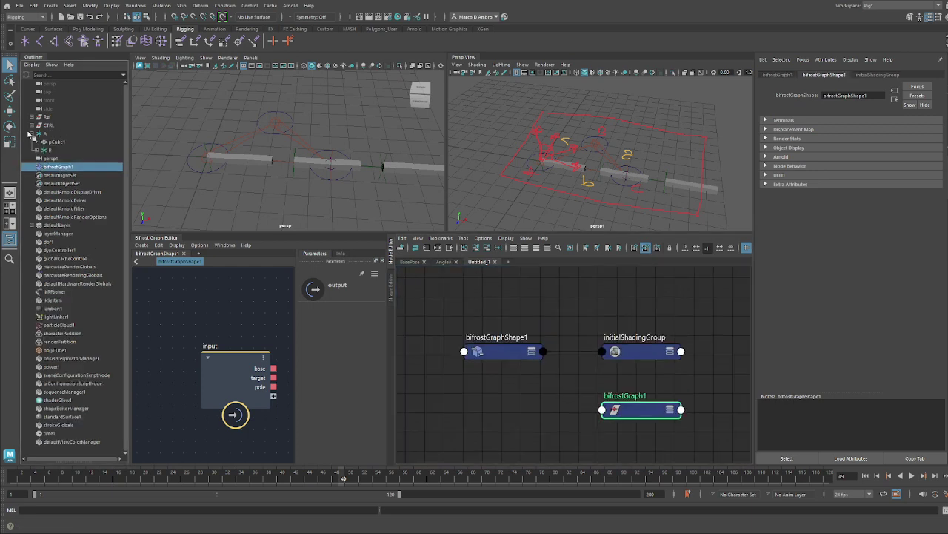
{"action": "left_click", "coordinate": [32, 126]}
{"action": "left_click", "coordinate": [54, 133]}
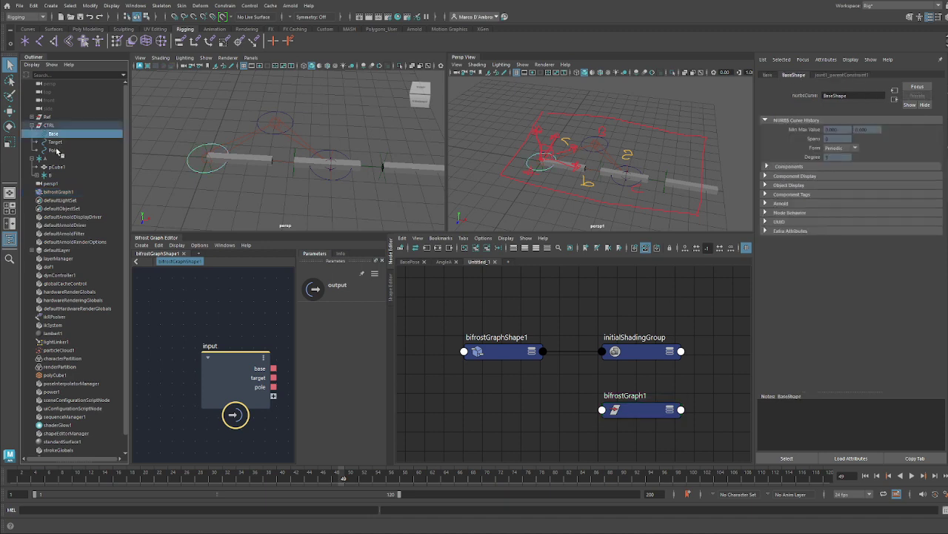
{"action": "left_click", "coordinate": [53, 150], "text": "shift"}
{"action": "middle_click_drag", "start_coordinate": [531, 329], "coordinate": [534, 330]}
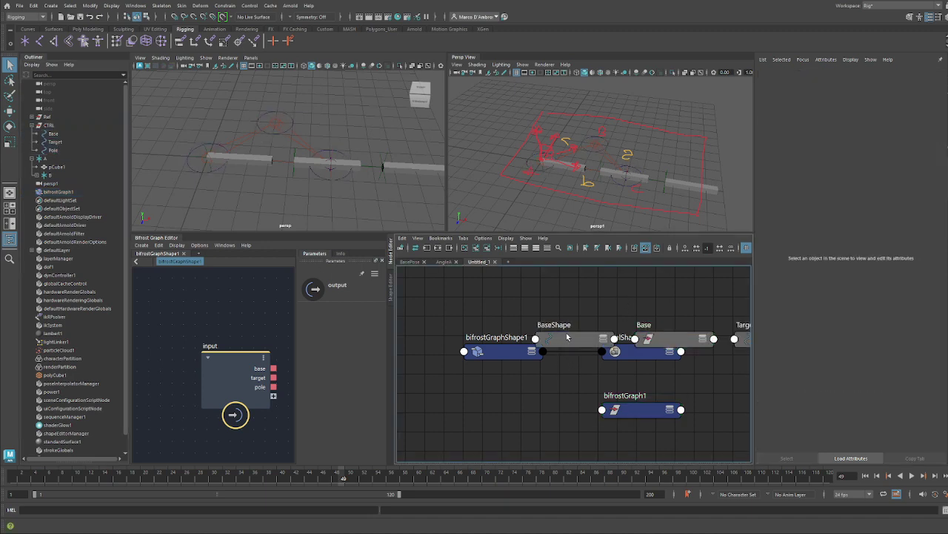
Step: Separate the overlapping BaseShape and bifrostGraphShape1 nodes and place the Base node before the Bifrost graph shape
{"action": "left_click_drag", "start_coordinate": [568, 337], "coordinate": [571, 312]}
{"action": "left_click", "coordinate": [494, 364]}
{"action": "left_click_drag", "start_coordinate": [501, 357], "coordinate": [517, 383]}
{"action": "middle_click_drag", "start_coordinate": [711, 308], "coordinate": [672, 345], "text": "alt"}
{"action": "scroll", "coordinate": [682, 342], "scroll_direction": "down", "scroll_amount": 2}
{"action": "left_click_drag", "start_coordinate": [652, 360], "coordinate": [442, 328]}
{"action": "middle_click_drag", "start_coordinate": [712, 348], "coordinate": [550, 330], "text": "alt"}
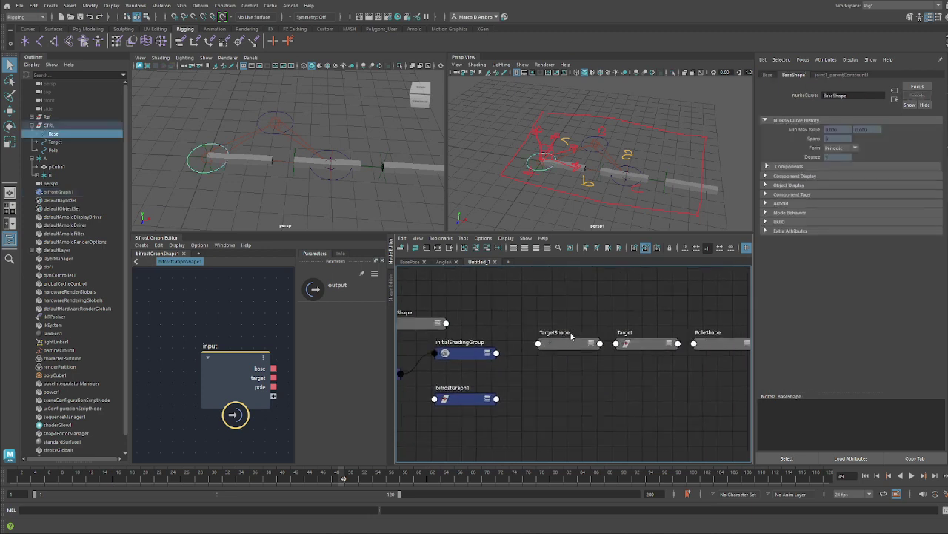
Step: Move TargetShape out of the way and place the Target and Pole nodes before bifrostGraphShape1
{"action": "left_click_drag", "start_coordinate": [571, 340], "coordinate": [560, 278]}
{"action": "middle_click_drag", "start_coordinate": [626, 369], "coordinate": [720, 372], "text": "alt"}
{"action": "left_click_drag", "start_coordinate": [727, 346], "coordinate": [373, 352]}
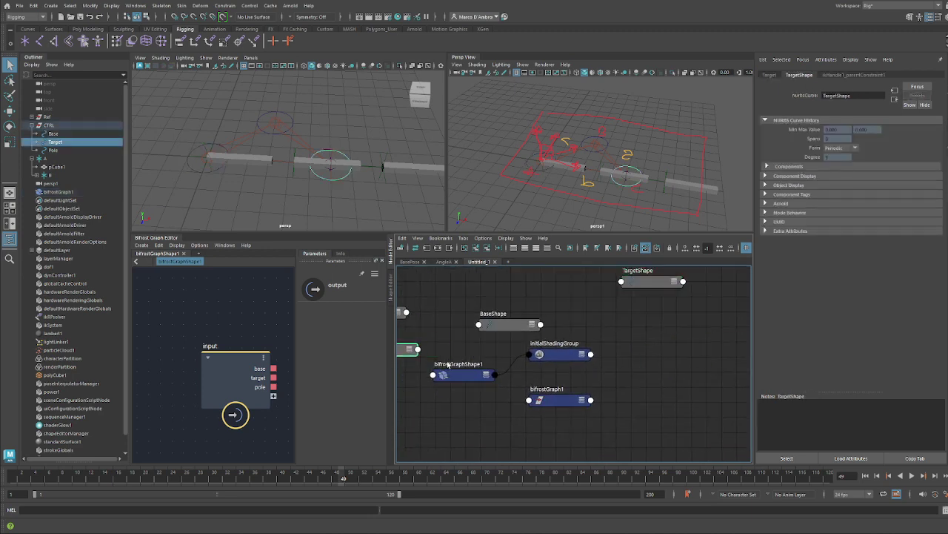
{"action": "middle_click_drag", "start_coordinate": [607, 365], "coordinate": [416, 358], "text": "alt"}
{"action": "left_click_drag", "start_coordinate": [689, 336], "coordinate": [399, 426]}
{"action": "middle_click_drag", "start_coordinate": [401, 424], "coordinate": [671, 421], "text": "alt"}
{"action": "left_click_drag", "start_coordinate": [652, 416], "coordinate": [482, 393]}
Step: Try moving the Target control across the ground plane in the viewport
{"action": "left_click", "coordinate": [263, 122]}
{"action": "left_click", "coordinate": [338, 197]}
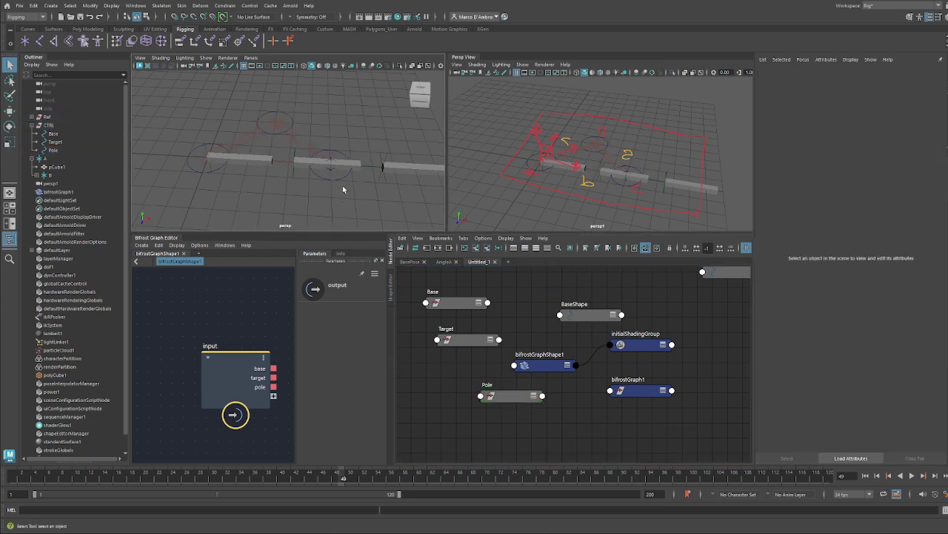
{"action": "left_click", "coordinate": [340, 179]}
{"action": "key", "text": "w"}
{"action": "mouse_move", "coordinate": [359, 186]}
{"action": "left_mouse_down"}
{"action": "mouse_move", "coordinate": [342, 160]}
{"action": "mouse_move", "coordinate": [304, 184]}
{"action": "mouse_move", "coordinate": [347, 188]}
{"action": "left_mouse_up"}
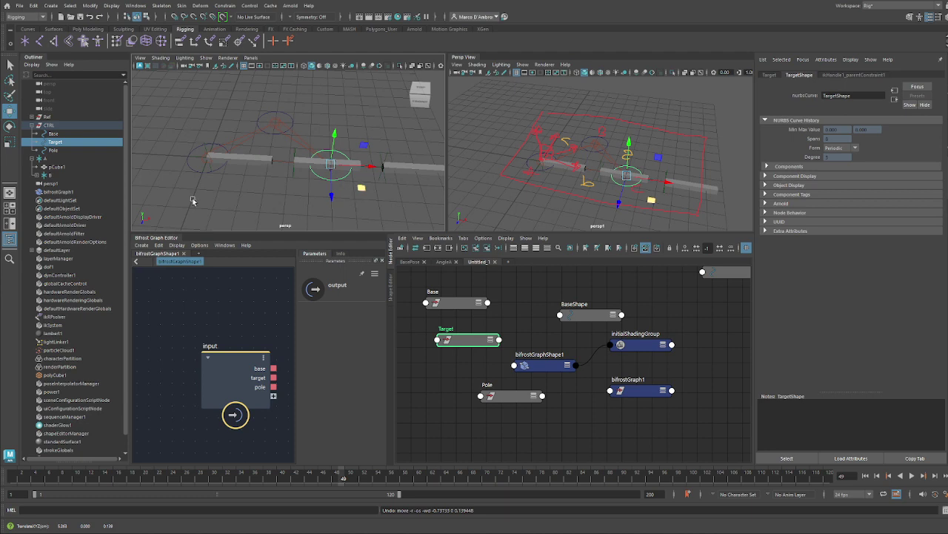
Step: Examine the Base, Target and Pole controls and the nested A, B and C locators one by one
{"action": "left_click", "coordinate": [53, 133]}
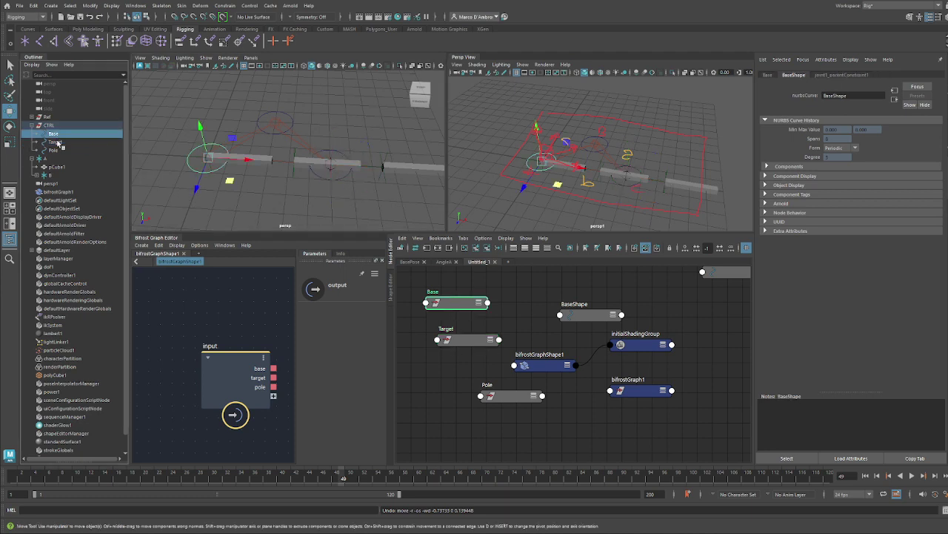
{"action": "left_click", "coordinate": [56, 142]}
{"action": "left_click", "coordinate": [54, 149]}
{"action": "left_click", "coordinate": [39, 176]}
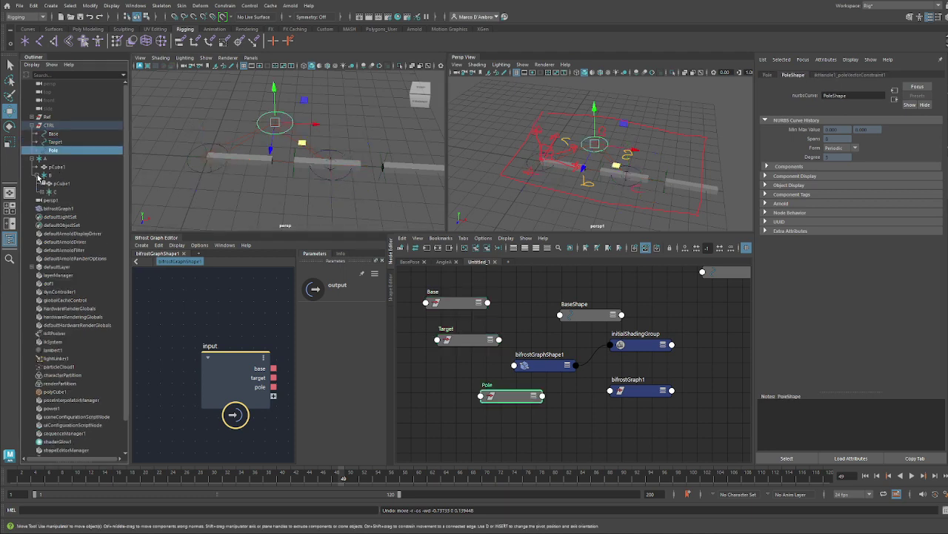
{"action": "left_click", "coordinate": [53, 158]}
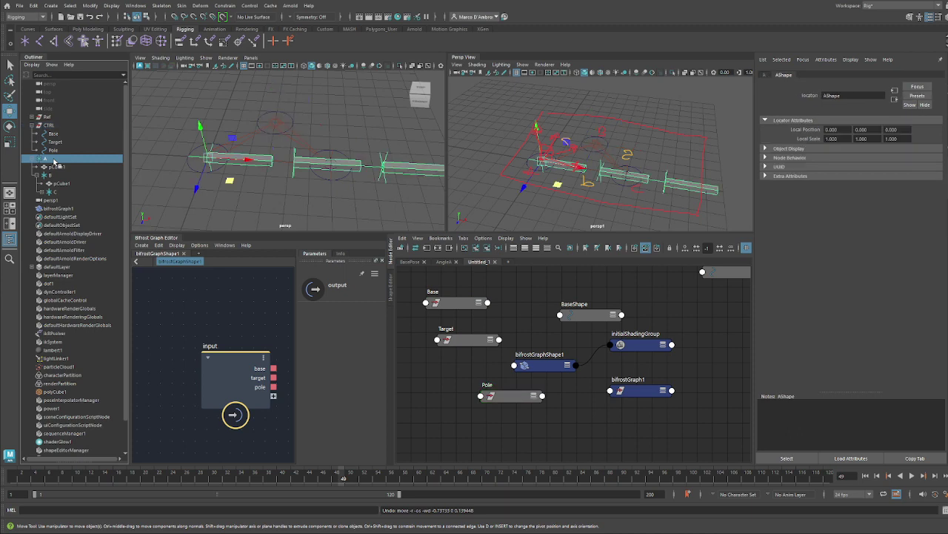
{"action": "left_click", "coordinate": [55, 175]}
{"action": "left_click", "coordinate": [54, 192]}
Step: Delete the pCube1 mesh under locator C and select locators C, B and A together
{"action": "left_click", "coordinate": [41, 192]}
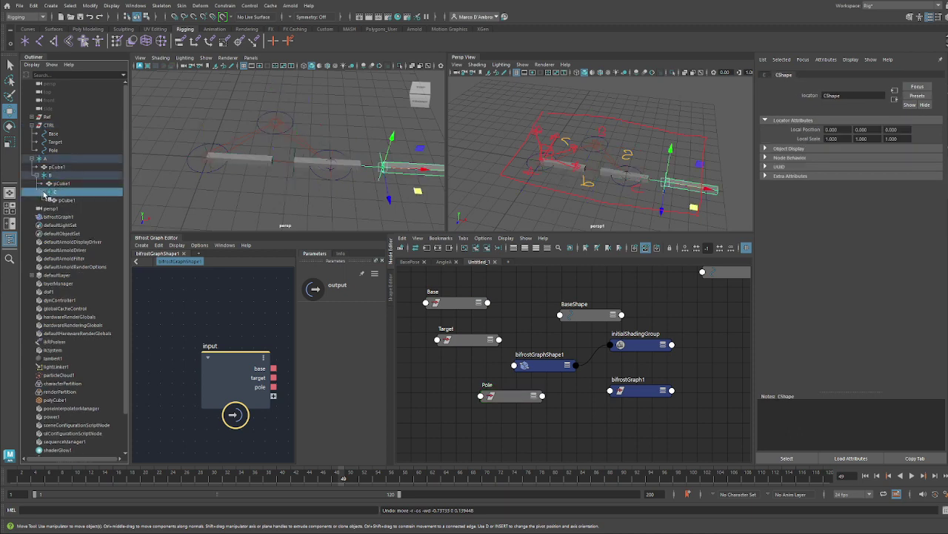
{"action": "left_click", "coordinate": [70, 201]}
{"action": "left_click", "coordinate": [54, 192]}
{"action": "left_click", "coordinate": [52, 175], "text": "ctrl"}
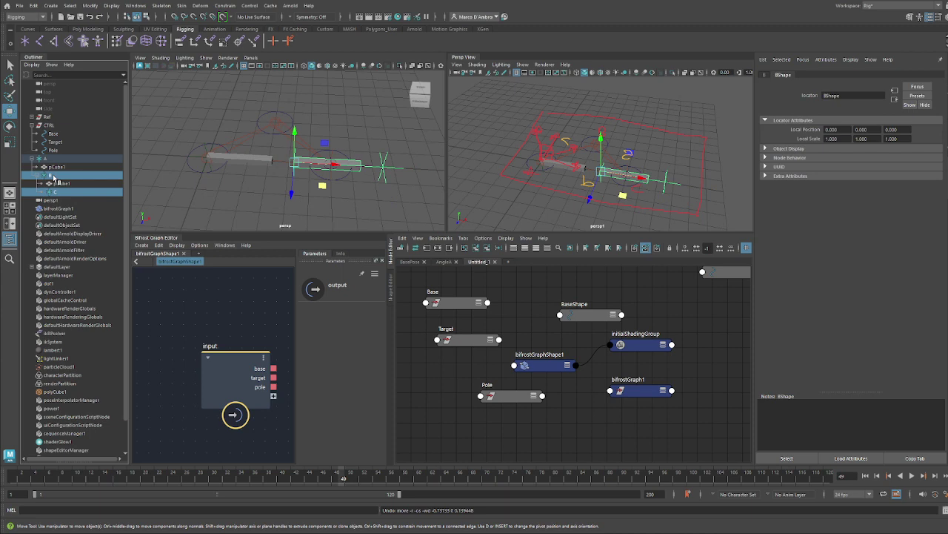
{"action": "left_click", "coordinate": [47, 159], "text": "ctrl"}
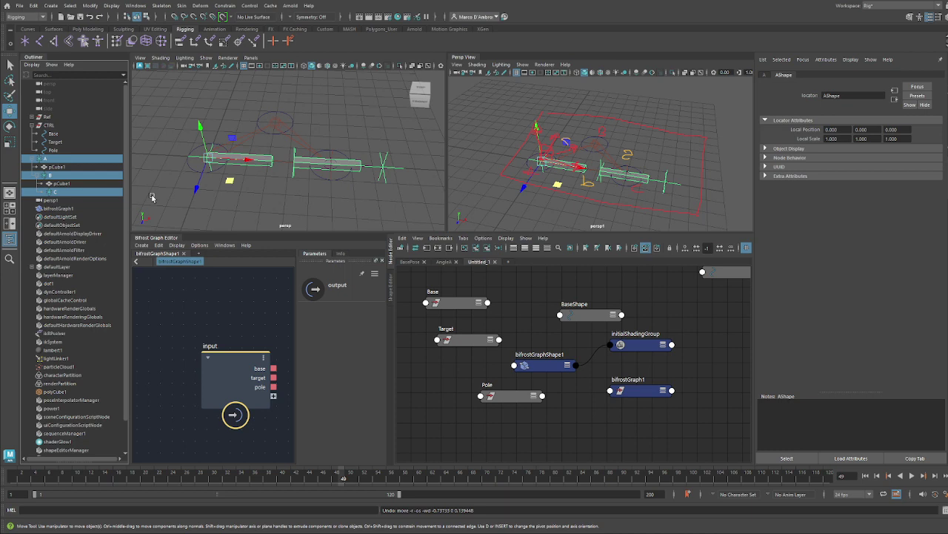
{"action": "right_click", "coordinate": [49, 224]}
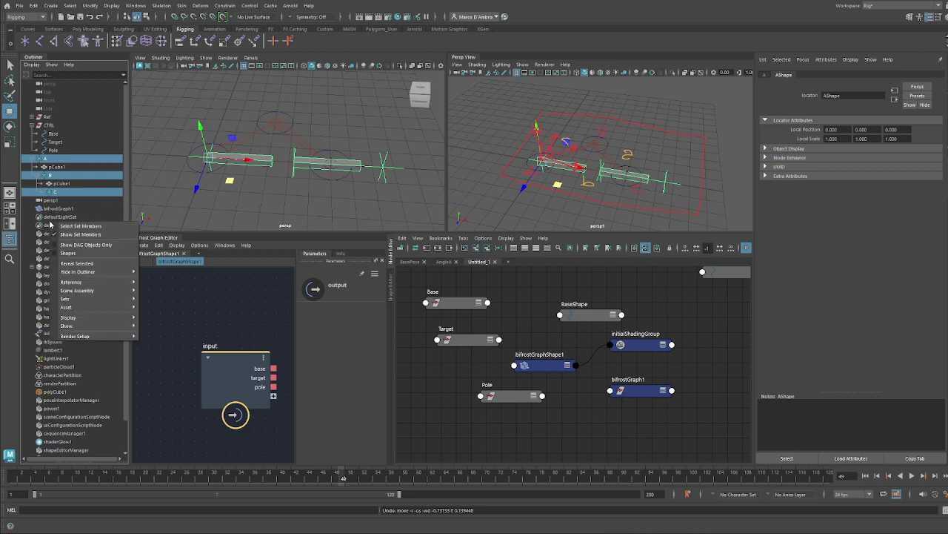
{"action": "left_click", "coordinate": [7, 185]}
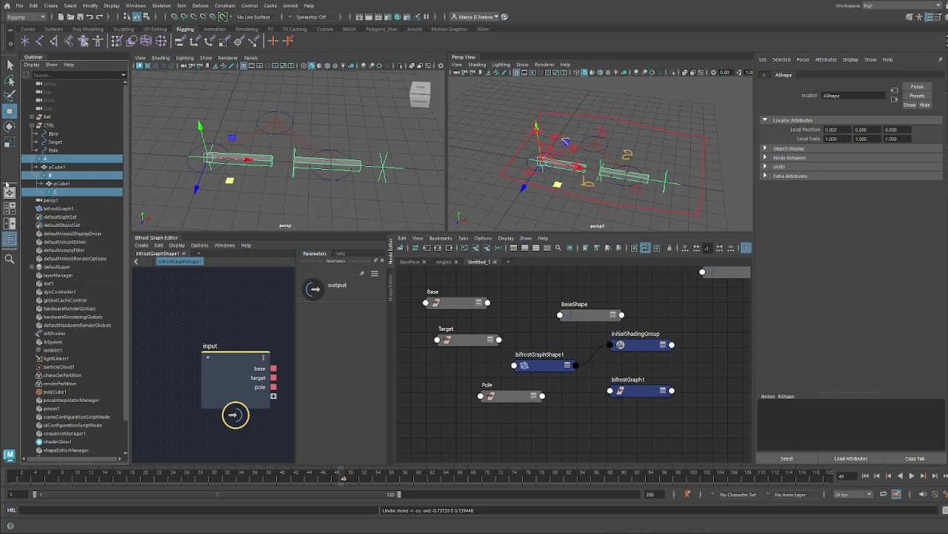
{"action": "left_click", "coordinate": [543, 422]}
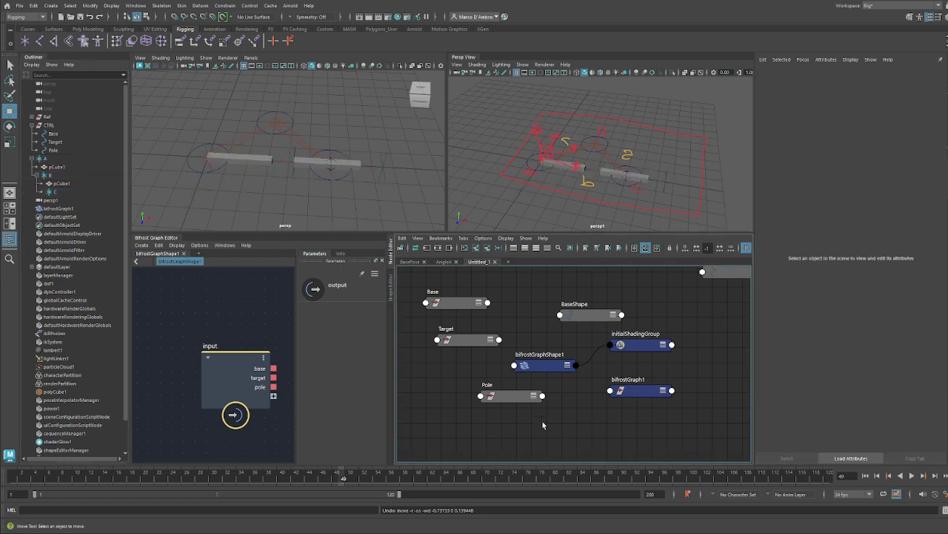
Step: Arrange the Base, Target and Pole nodes in a column before bifrostGraphShape1
{"action": "middle_click_drag", "start_coordinate": [560, 421], "coordinate": [583, 424], "text": "alt"}
{"action": "left_click_drag", "start_coordinate": [538, 397], "coordinate": [477, 407]}
{"action": "left_click_drag", "start_coordinate": [485, 350], "coordinate": [466, 365]}
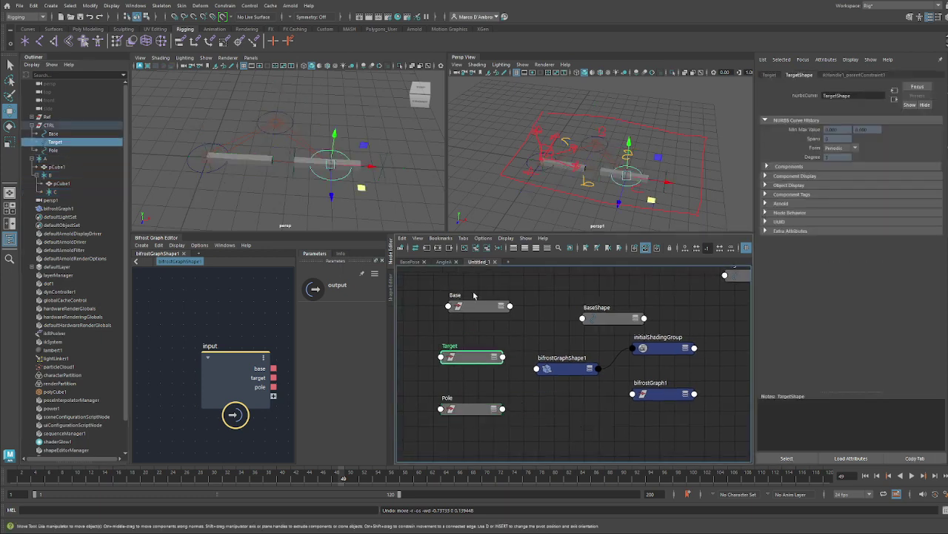
{"action": "left_click_drag", "start_coordinate": [474, 305], "coordinate": [463, 324]}
{"action": "scroll", "coordinate": [601, 360], "scroll_direction": "up", "scroll_amount": 2}
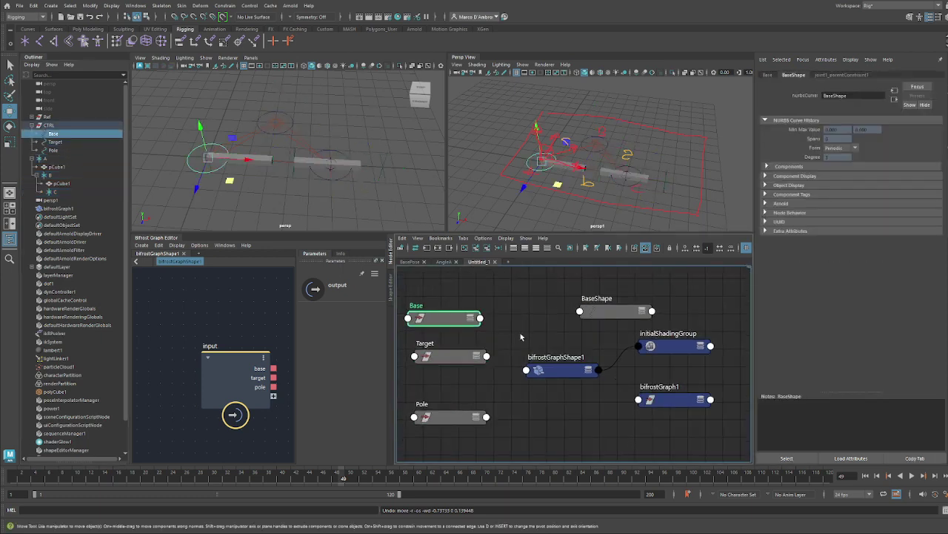
Step: Connect the Base control's world matrix to the base input of bifrostGraphShape1
{"action": "left_click", "coordinate": [479, 320]}
{"action": "left_click", "coordinate": [532, 442]}
{"action": "left_click", "coordinate": [526, 369]}
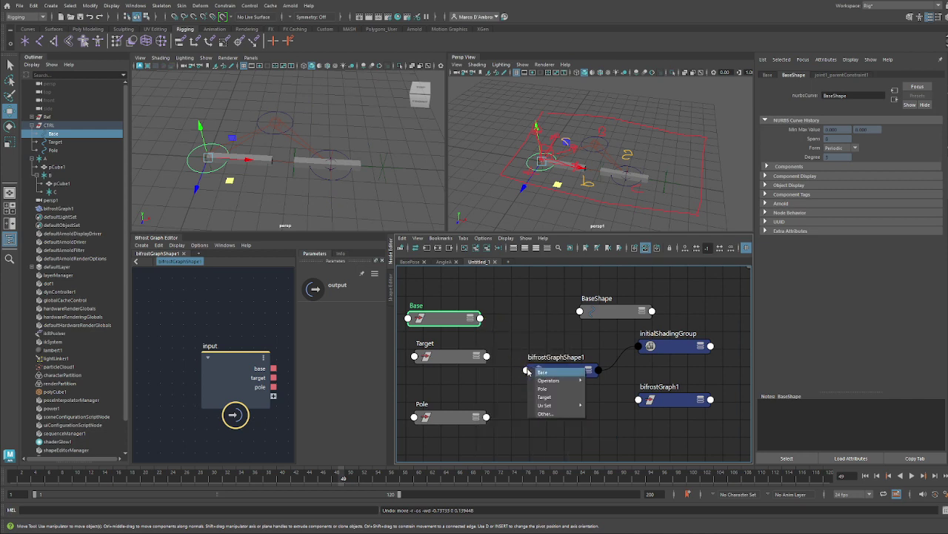
{"action": "left_click", "coordinate": [542, 372]}
{"action": "left_click", "coordinate": [538, 371]}
Step: Connect the Target control's world matrix to the target input of bifrostGraphShape1
{"action": "left_click", "coordinate": [470, 363]}
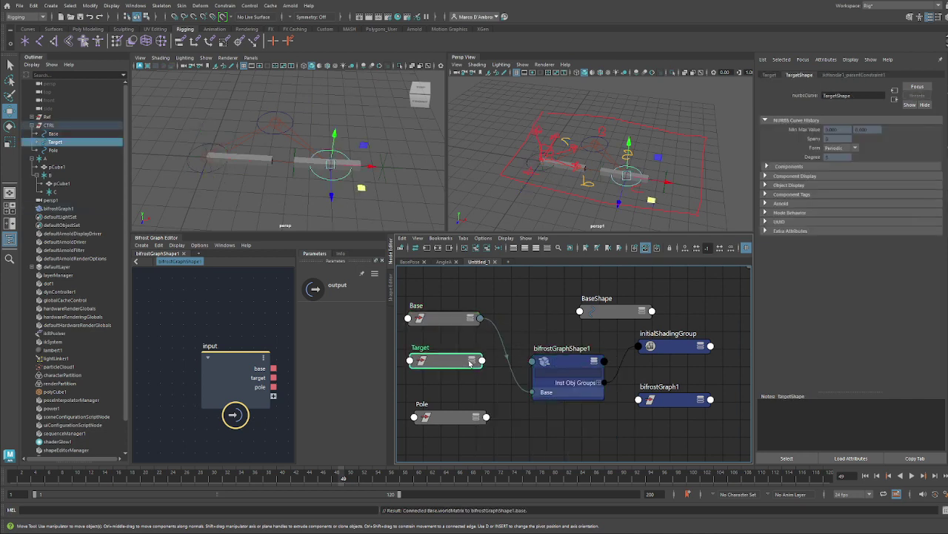
{"action": "left_click", "coordinate": [482, 361]}
{"action": "mouse_move", "coordinate": [541, 466]}
{"action": "left_click", "coordinate": [607, 466]}
{"action": "left_click", "coordinate": [552, 372]}
{"action": "left_click", "coordinate": [565, 379]}
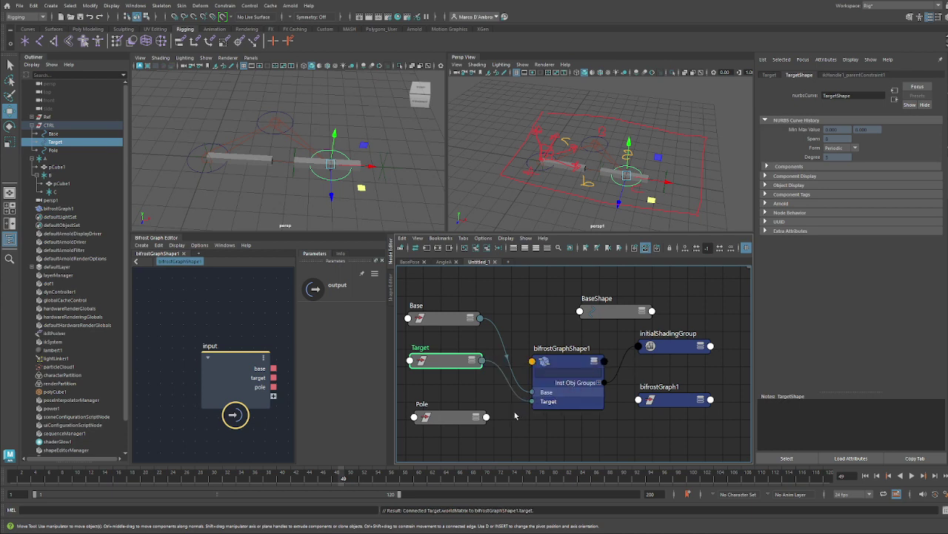
Step: Connect the Pole control's world matrix to the pole input of bifrostGraphShape1
{"action": "left_click", "coordinate": [486, 417]}
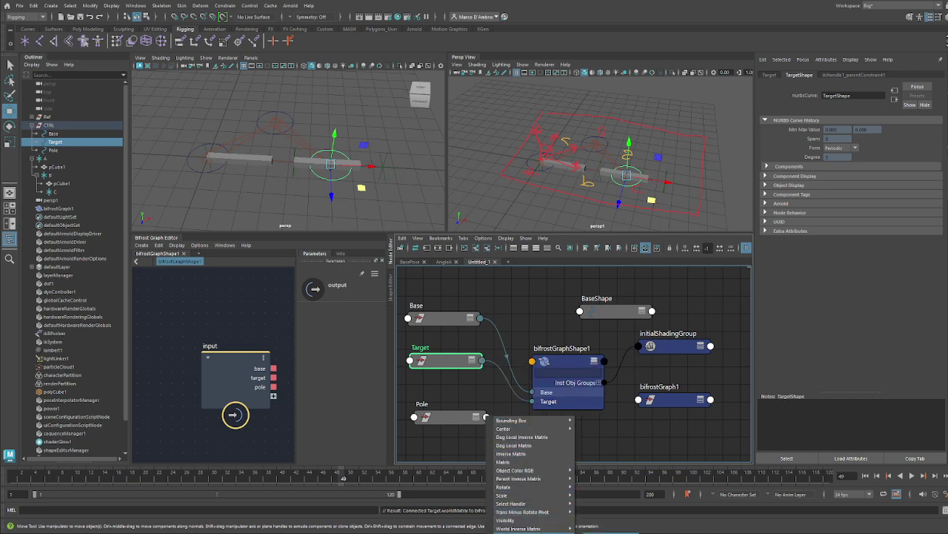
{"action": "mouse_move", "coordinate": [533, 529]}
{"action": "left_click", "coordinate": [604, 528]}
{"action": "left_click", "coordinate": [538, 362]}
{"action": "left_click", "coordinate": [558, 363]}
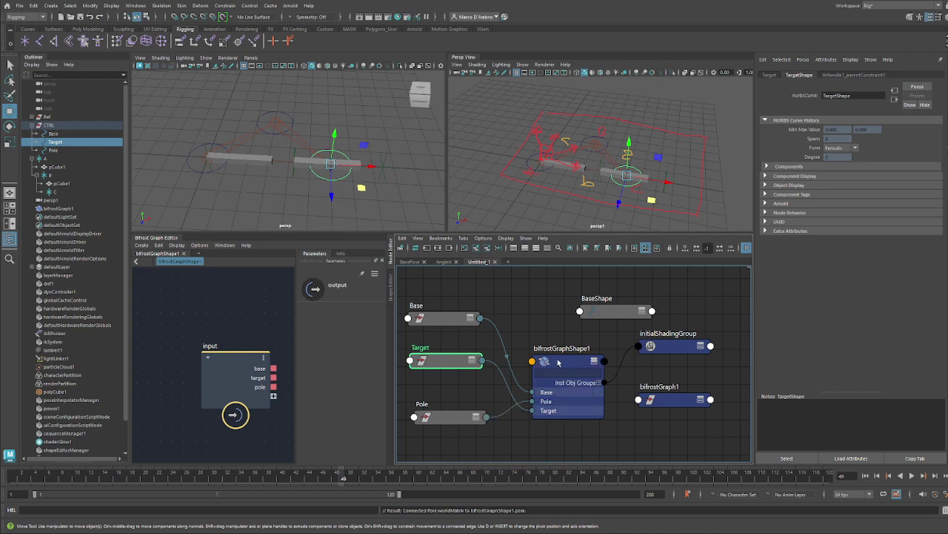
Step: Add locator A to the node network and place its transform node below AShape
{"action": "left_click", "coordinate": [557, 364]}
{"action": "middle_click_drag", "start_coordinate": [632, 335], "coordinate": [589, 348], "text": "alt"}
{"action": "left_click", "coordinate": [51, 160]}
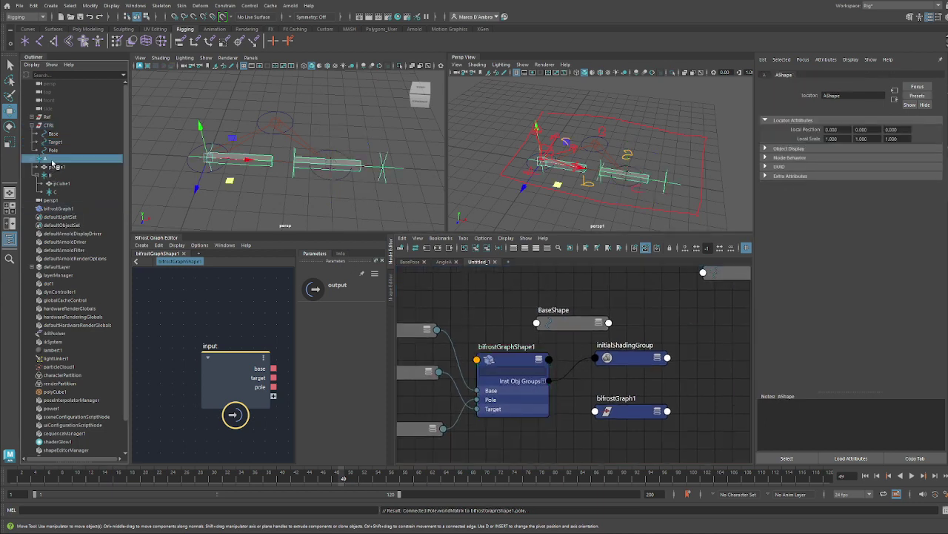
{"action": "middle_click_drag", "start_coordinate": [51, 160], "coordinate": [681, 343]}
{"action": "middle_click_drag", "start_coordinate": [686, 363], "coordinate": [611, 368], "text": "alt"}
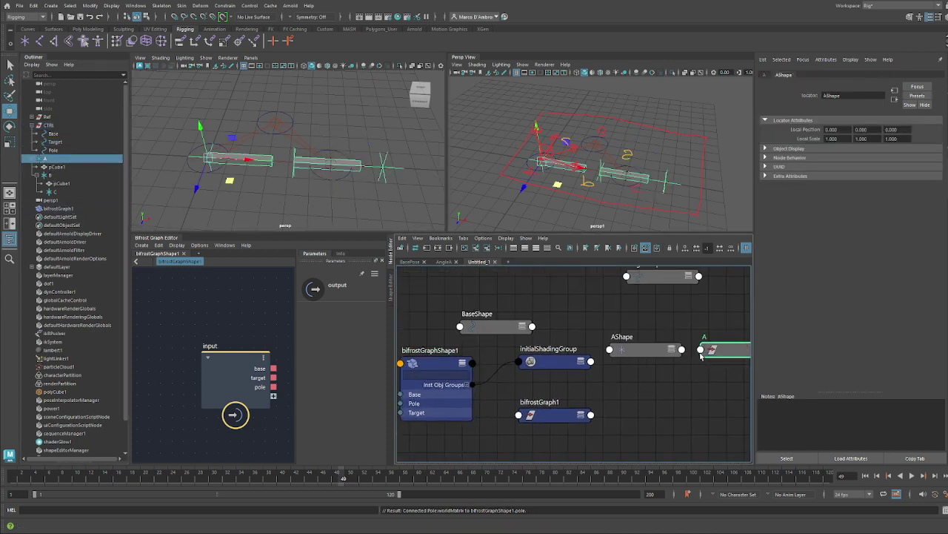
{"action": "left_click_drag", "start_coordinate": [701, 357], "coordinate": [608, 392]}
Step: Connect the A output of bifrostGraphShape1 to locator A's offsetParentMatrix
{"action": "left_click", "coordinate": [473, 363]}
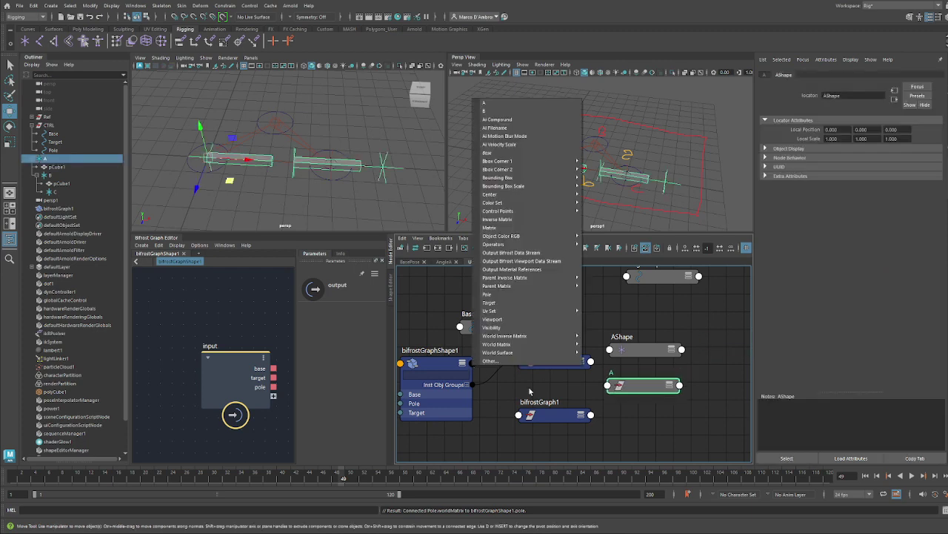
{"action": "left_click", "coordinate": [486, 102]}
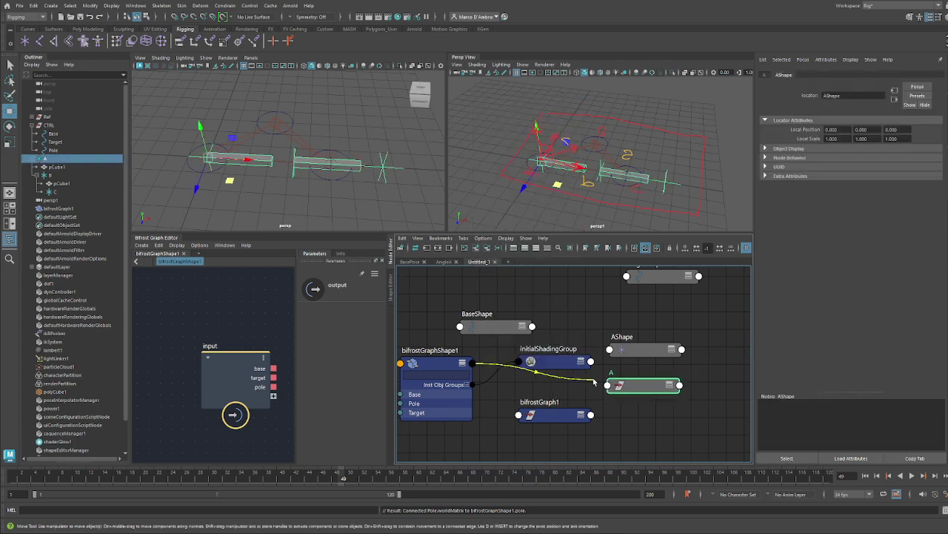
{"action": "left_click", "coordinate": [613, 385]}
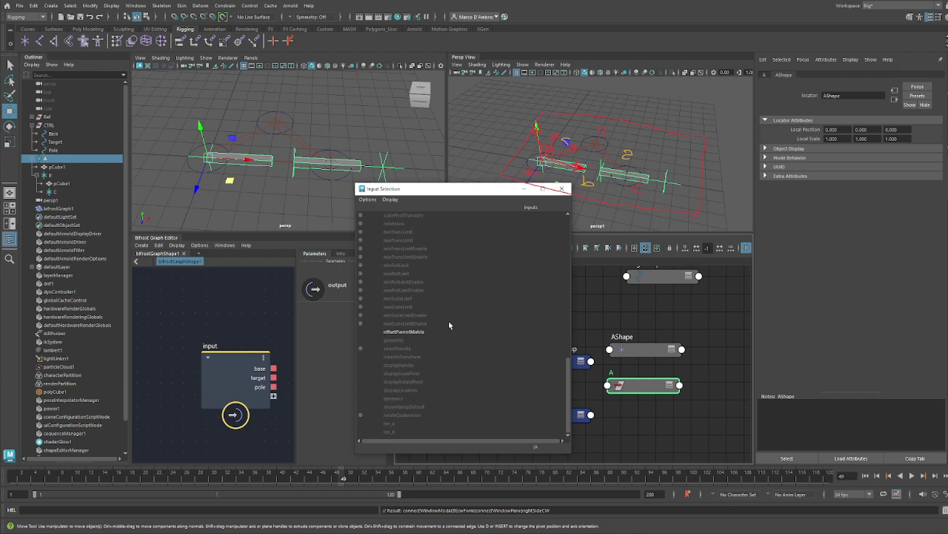
{"action": "left_click", "coordinate": [415, 331]}
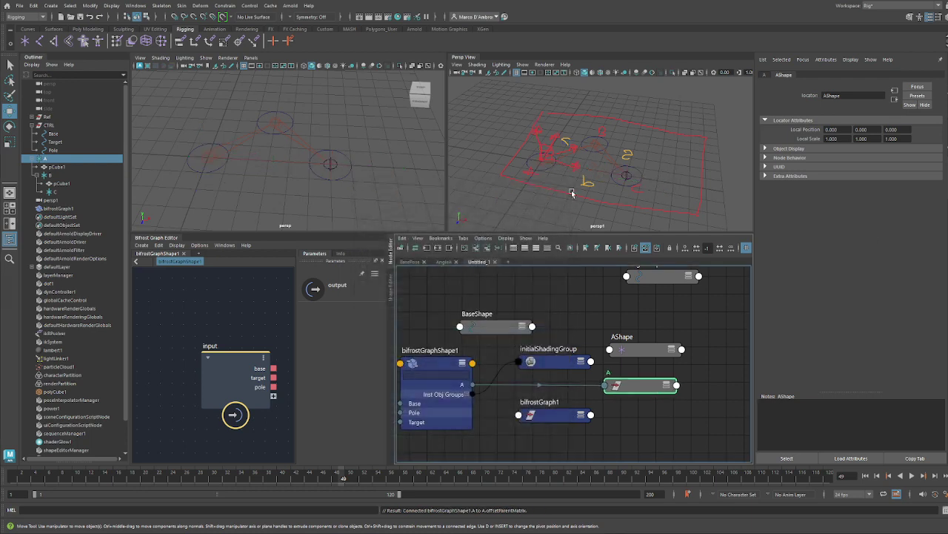
{"action": "key", "text": "ctrl+a"}
{"action": "key", "text": "ctrl+a"}
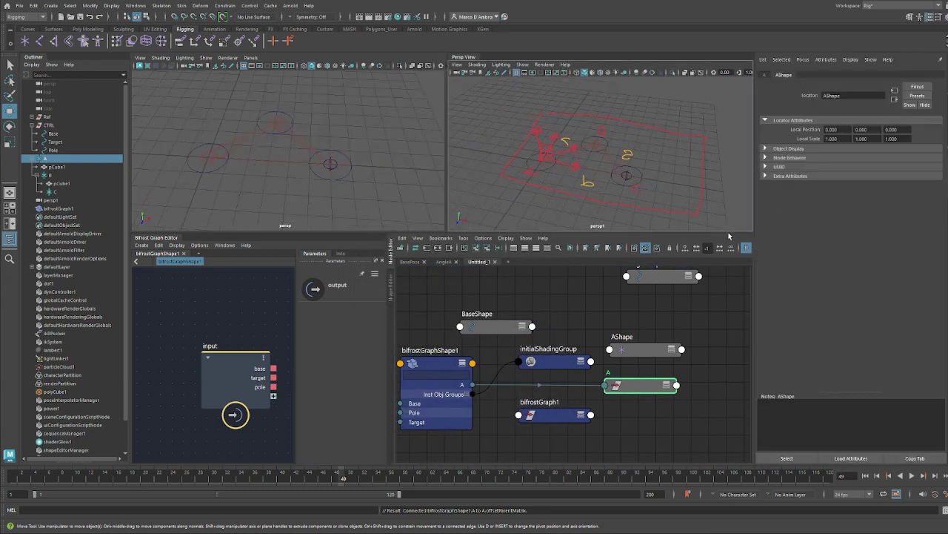
Step: Make the Bifrost graph's float4x4 value an identity matrix, with 1 in each of its four diagonal cells
{"action": "left_click", "coordinate": [235, 324]}
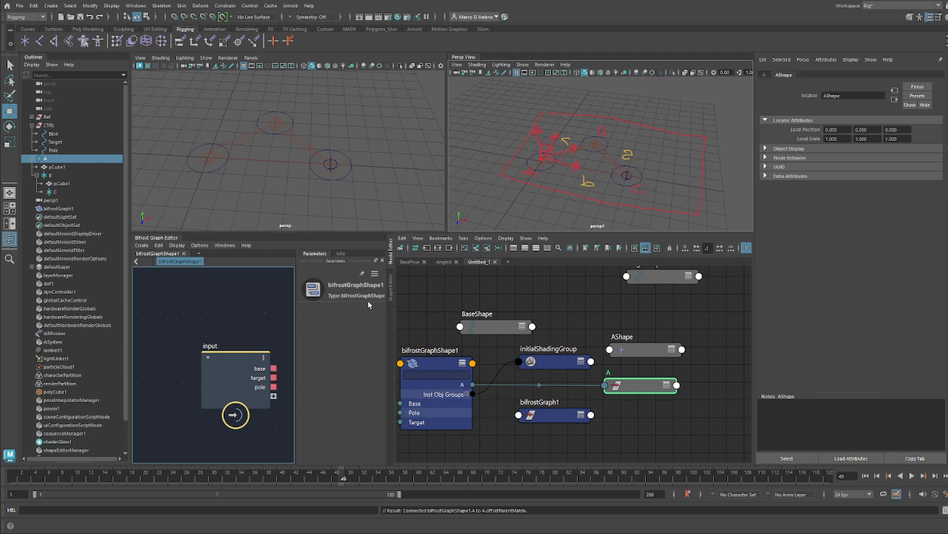
{"action": "left_click", "coordinate": [391, 253]}
{"action": "middle_click_drag", "start_coordinate": [486, 346], "coordinate": [436, 345], "text": "alt"}
{"action": "left_click", "coordinate": [327, 337]}
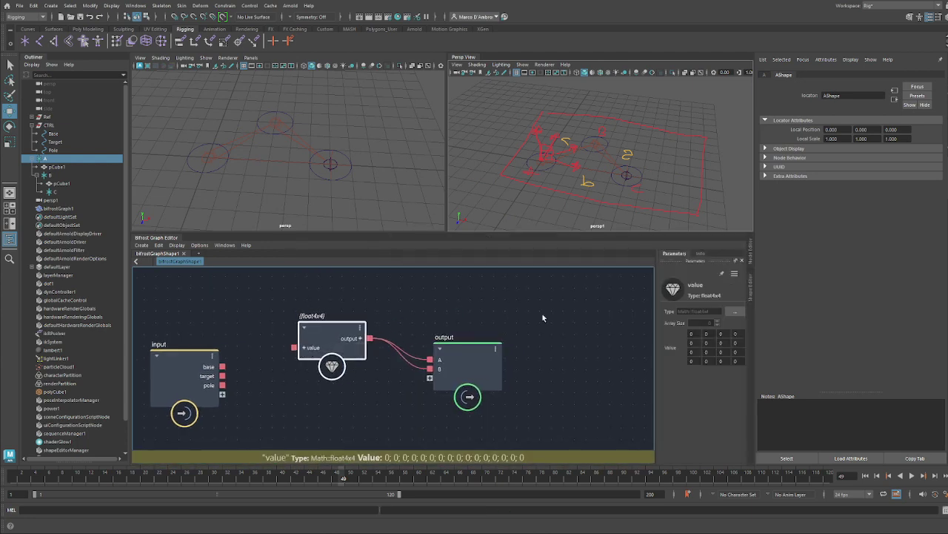
{"action": "left_click", "coordinate": [693, 333]}
{"action": "type", "text": "1"}
{"action": "left_click", "coordinate": [709, 344]}
{"action": "type", "text": "1"}
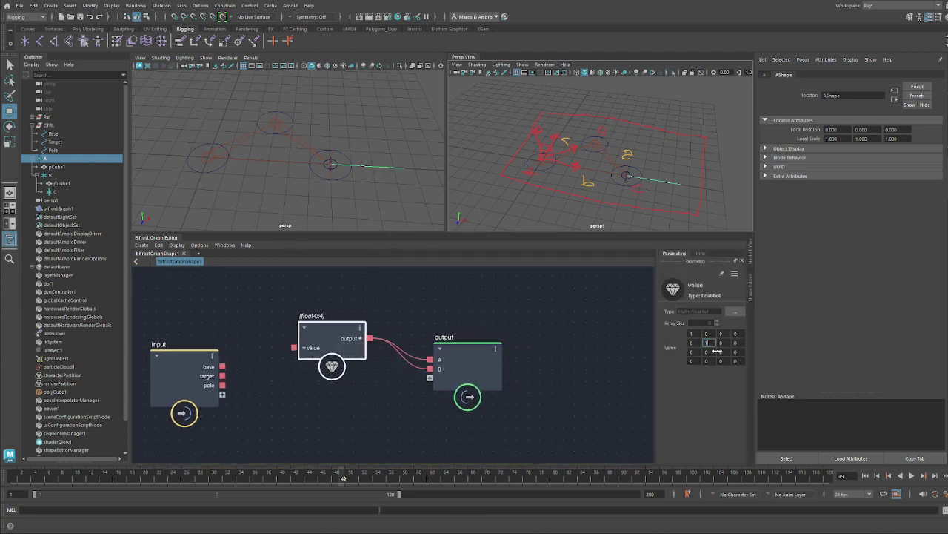
{"action": "left_click", "coordinate": [721, 352]}
{"action": "type", "text": "1"}
{"action": "left_click", "coordinate": [738, 361]}
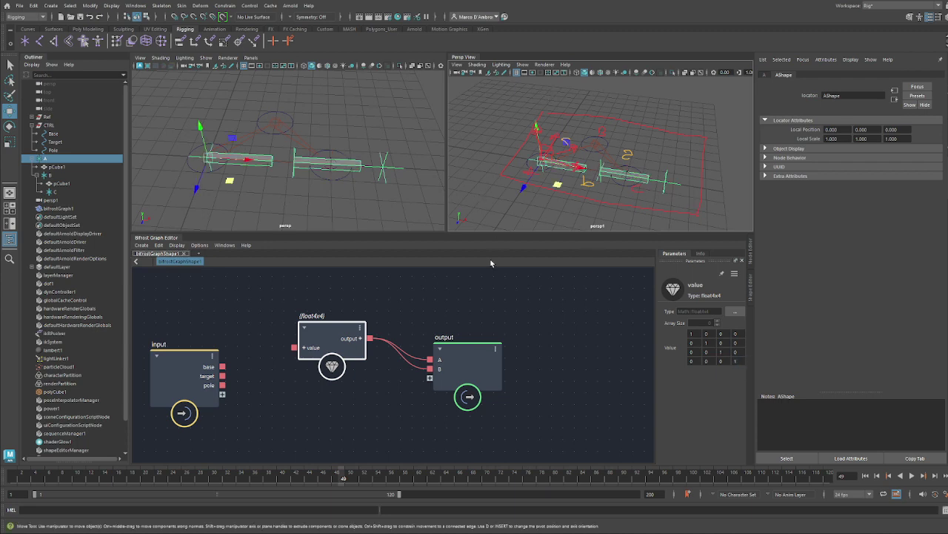
Step: Move the float4x4 value node and the output node away from the input node to free space between them
{"action": "left_click", "coordinate": [471, 306]}
{"action": "left_click_drag", "start_coordinate": [356, 287], "coordinate": [501, 405]}
{"action": "left_click_drag", "start_coordinate": [475, 379], "coordinate": [713, 399]}
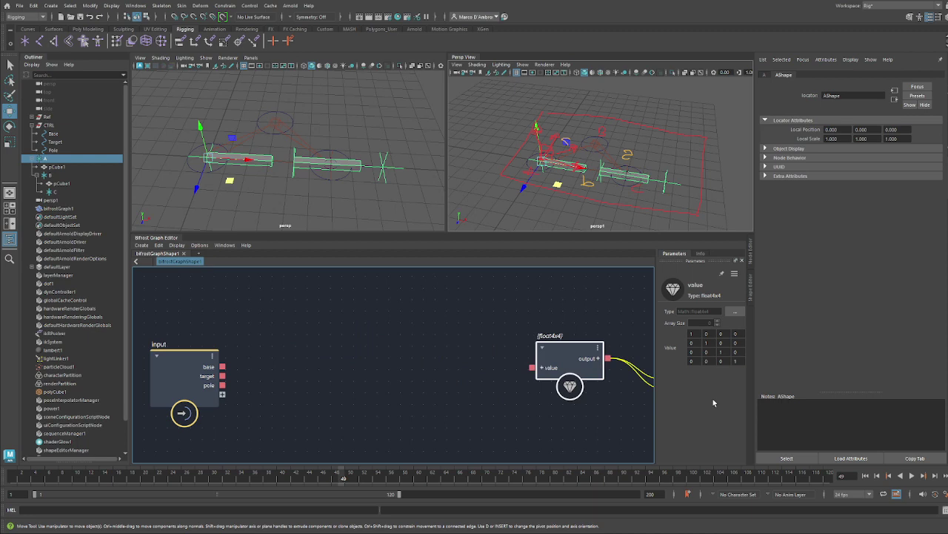
{"action": "left_click", "coordinate": [334, 329]}
{"action": "middle_click_drag", "start_coordinate": [335, 328], "coordinate": [365, 318], "text": "alt"}
{"action": "middle_click_drag", "start_coordinate": [324, 402], "coordinate": [274, 365], "text": "alt"}
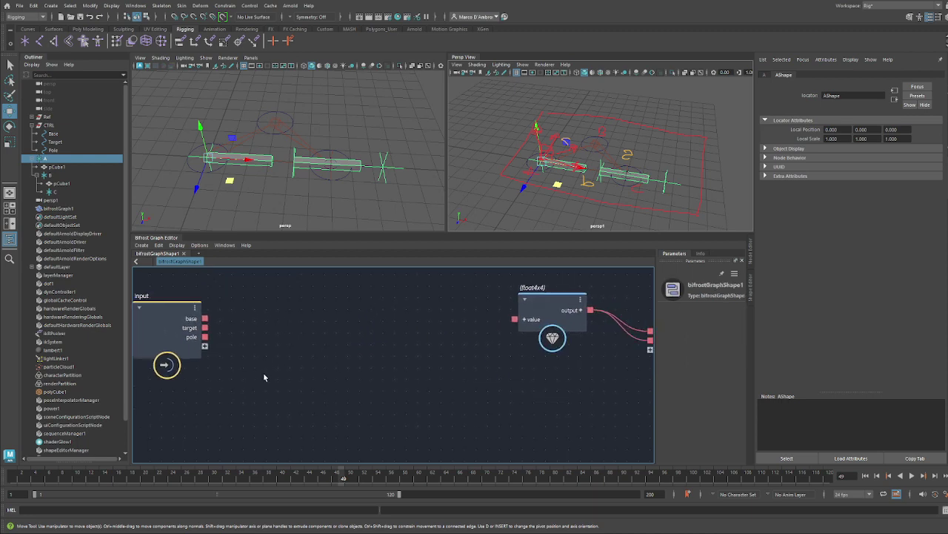
{"action": "middle_click_drag", "start_coordinate": [252, 406], "coordinate": [257, 403]}
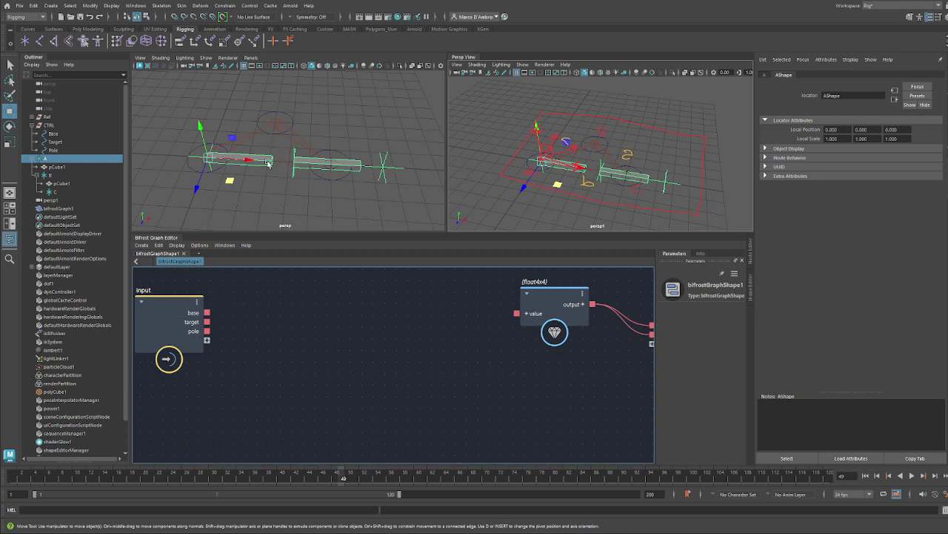
Step: Select the Base control and look at its Len A and Len B channels
{"action": "left_click_drag", "start_coordinate": [268, 178], "coordinate": [268, 180], "text": "alt"}
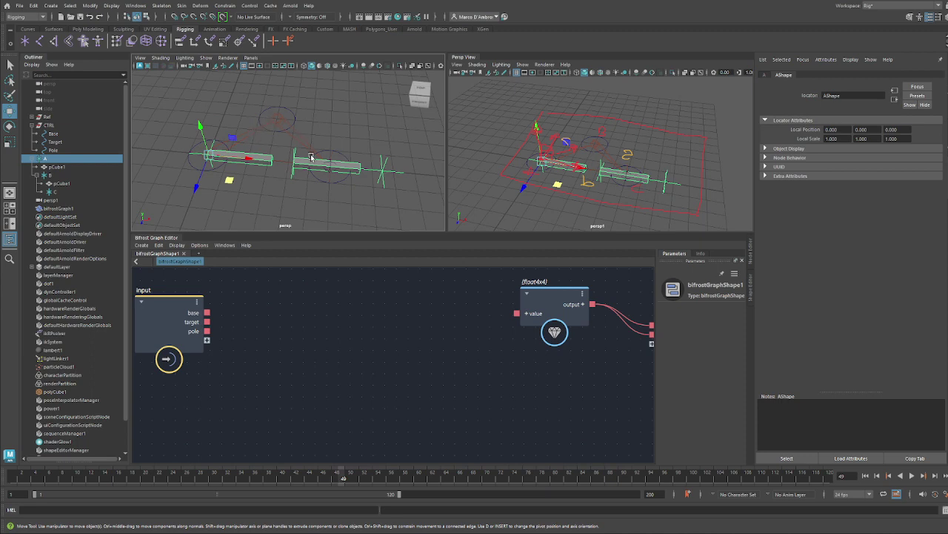
{"action": "left_click", "coordinate": [60, 134]}
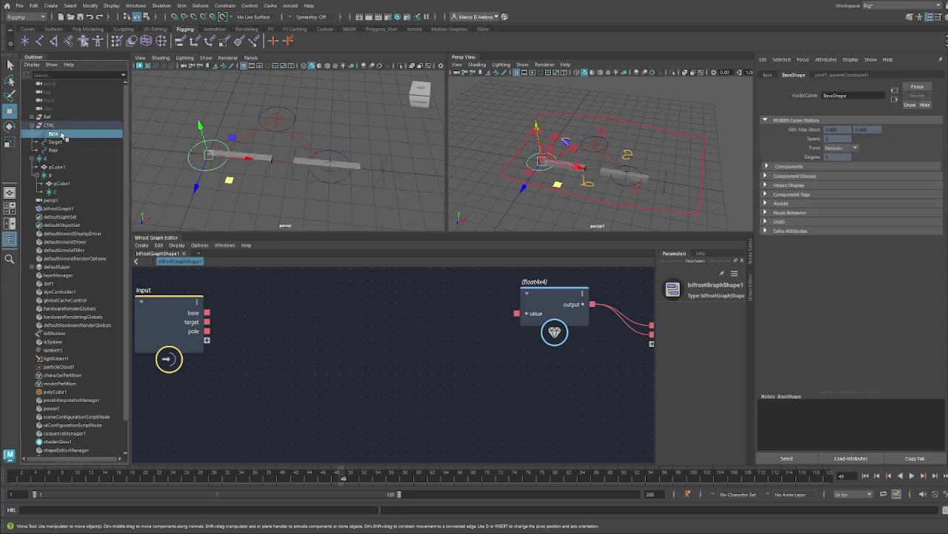
{"action": "key", "text": "ctrl+a"}
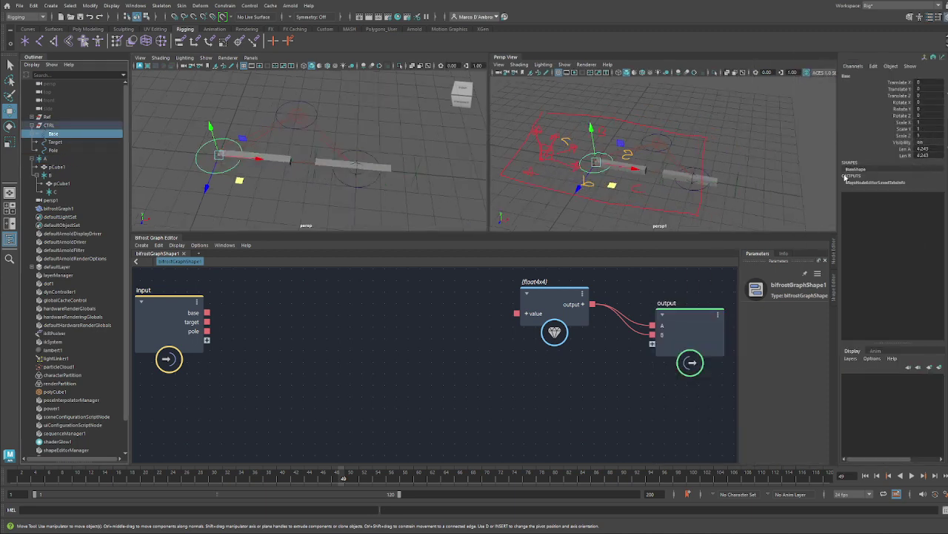
{"action": "left_click_drag", "start_coordinate": [777, 177], "coordinate": [728, 172], "text": "alt"}
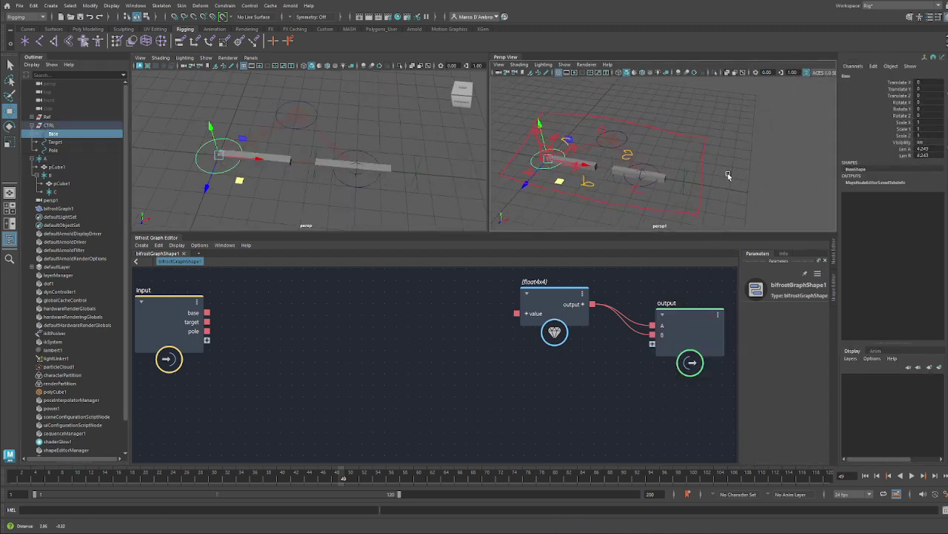
Step: Add a float value node to the empty area of the Bifrost graph
{"action": "key", "text": "Tab"}
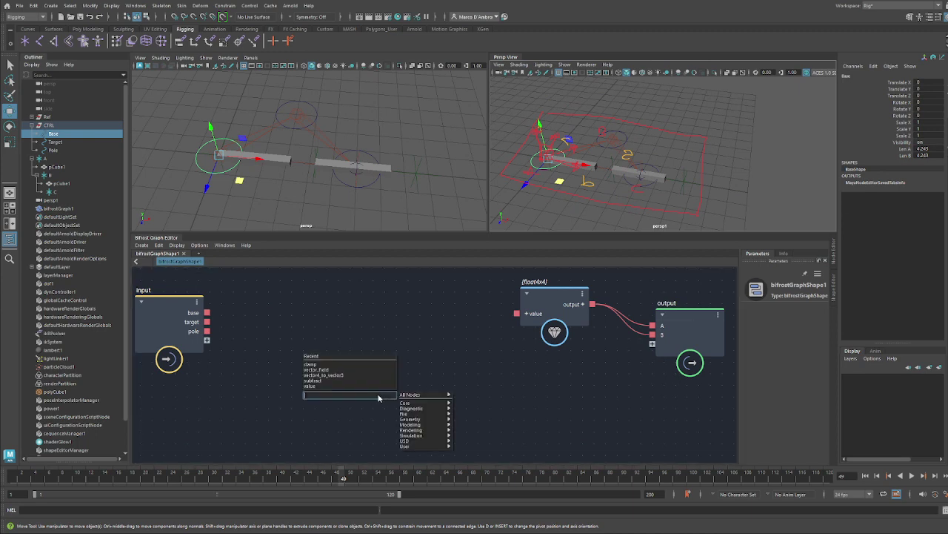
{"action": "type", "text": "va"}
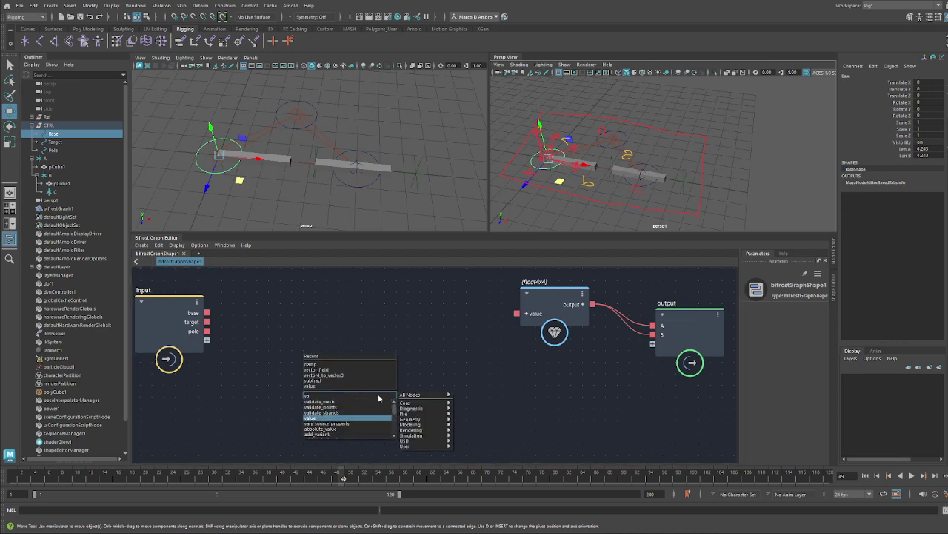
{"action": "left_click", "coordinate": [373, 418]}
{"action": "scroll", "coordinate": [373, 416], "scroll_direction": "down", "scroll_amount": 3}
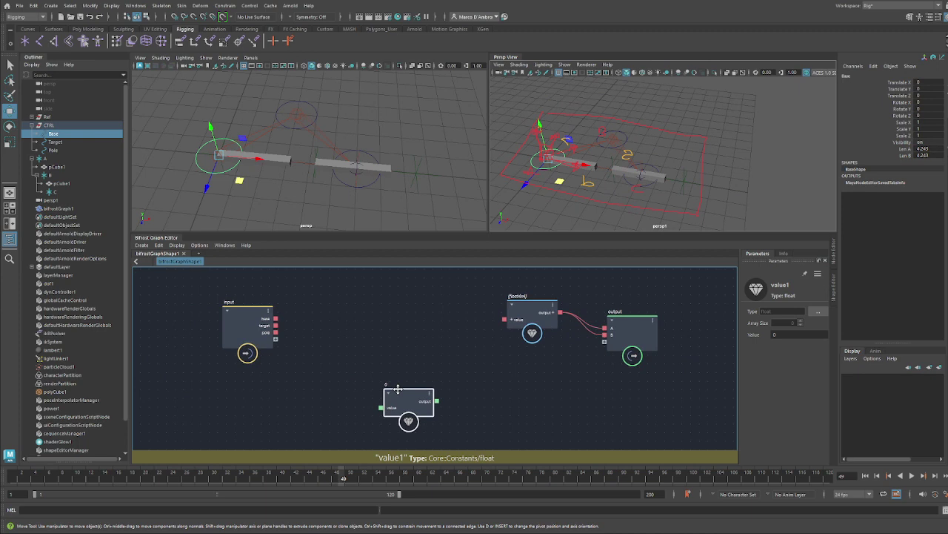
Step: Create a new float port on the input node from the value node and name it len_a
{"action": "left_click_drag", "start_coordinate": [385, 407], "coordinate": [280, 338]}
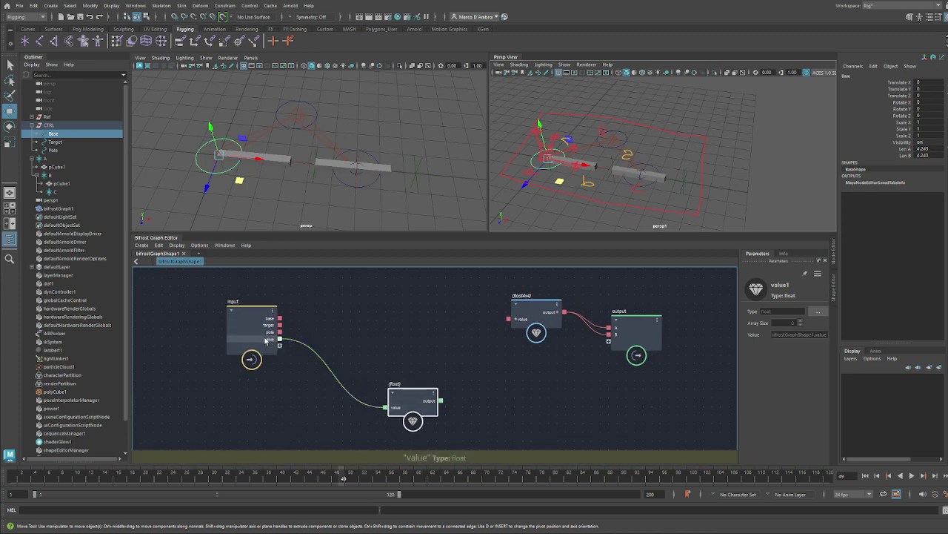
{"action": "right_click", "coordinate": [283, 342]}
{"action": "left_click", "coordinate": [284, 343]}
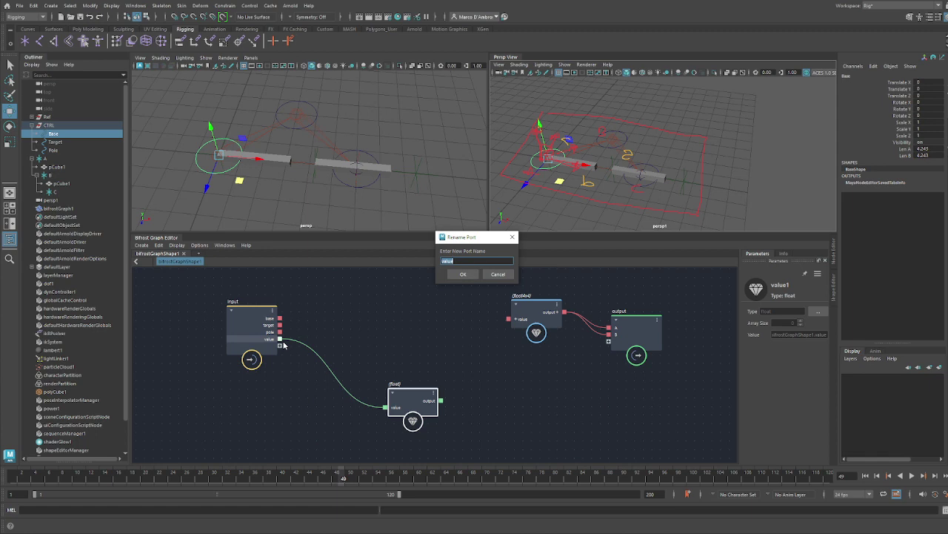
{"action": "type", "text": "len_a"}
{"action": "key", "text": "Return"}
Step: Create a second float port on the input node from the same value node and name it len_b
{"action": "scroll", "coordinate": [324, 381], "scroll_direction": "up", "scroll_amount": 2}
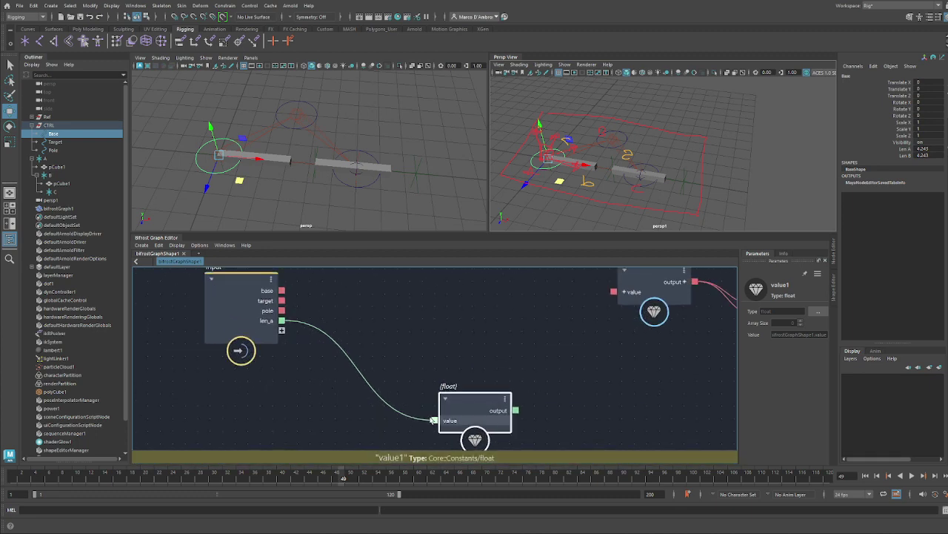
{"action": "right_click", "coordinate": [262, 331]}
{"action": "left_click", "coordinate": [308, 347]}
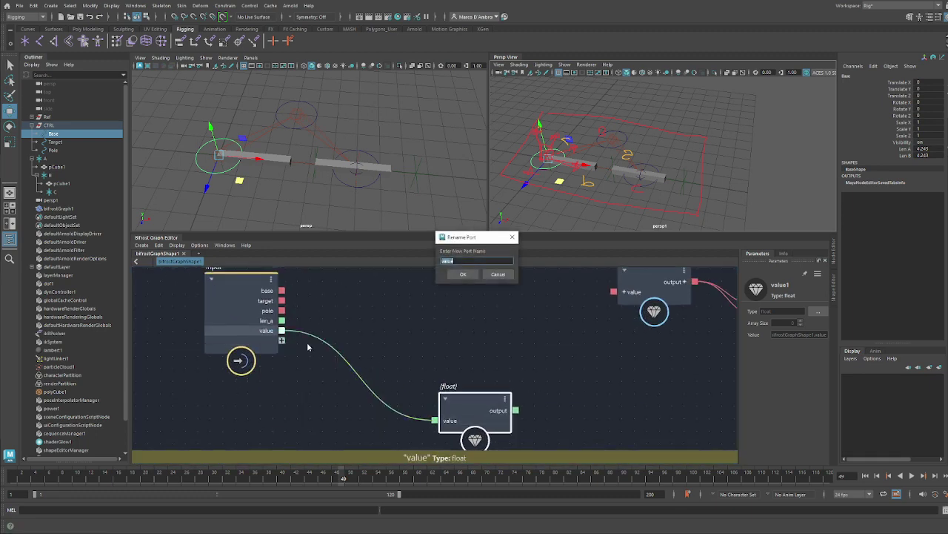
{"action": "type", "text": "len_b"}
{"action": "key", "text": "Return"}
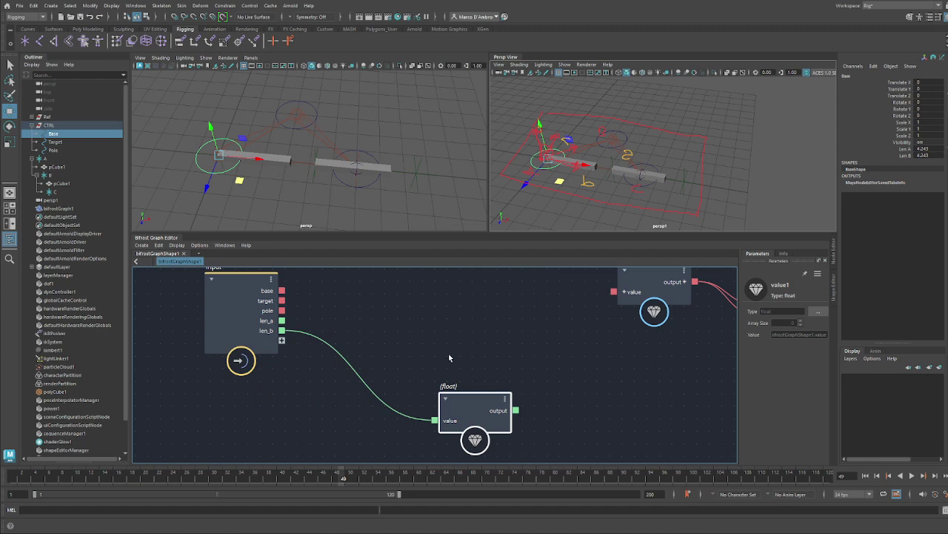
Step: Delete the temporary float value node and bring the bifrostGraphShape1 node network back into view
{"action": "key", "text": "Delete"}
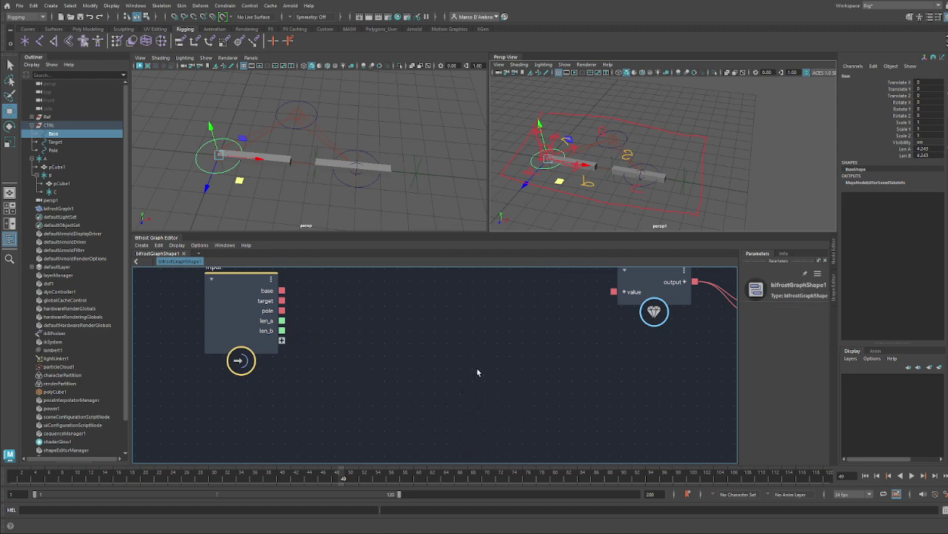
{"action": "left_click", "coordinate": [835, 261]}
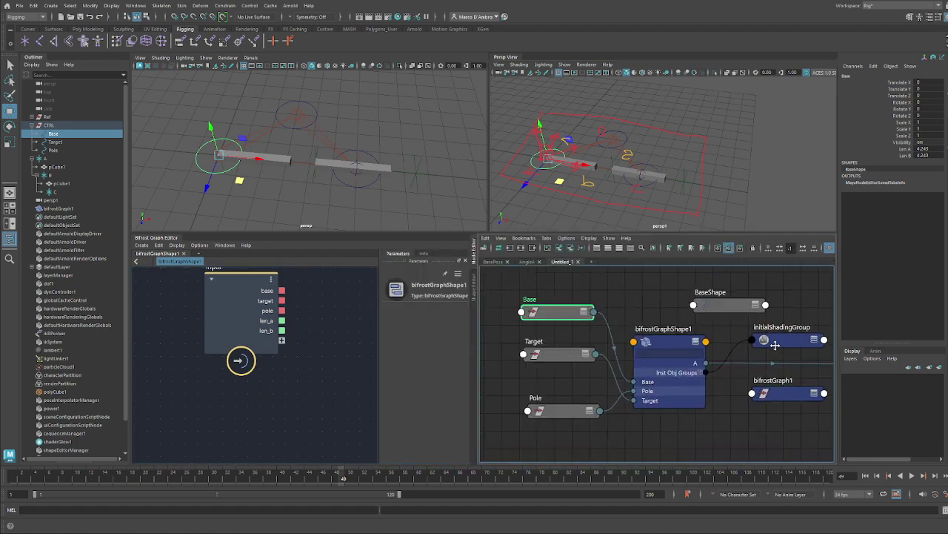
Step: Show the Base node's attributes filtered by "len" and connect its Len A to Len A on bifrostGraphShape1
{"action": "right_click", "coordinate": [574, 299]}
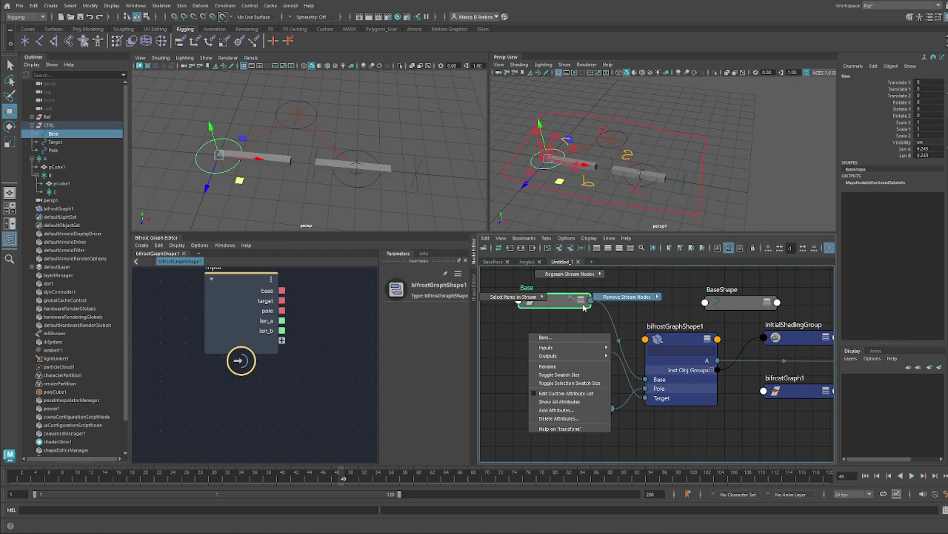
{"action": "left_click", "coordinate": [575, 397]}
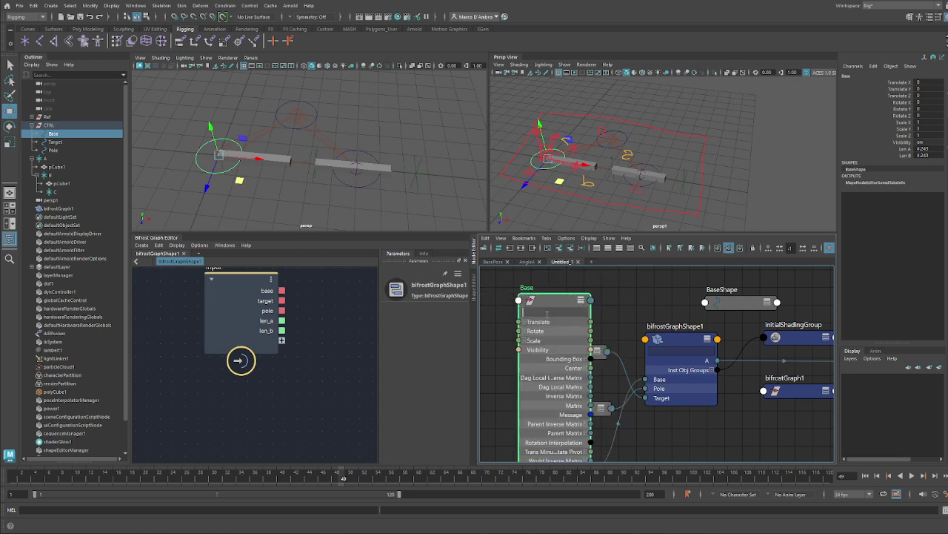
{"action": "type", "text": "len"}
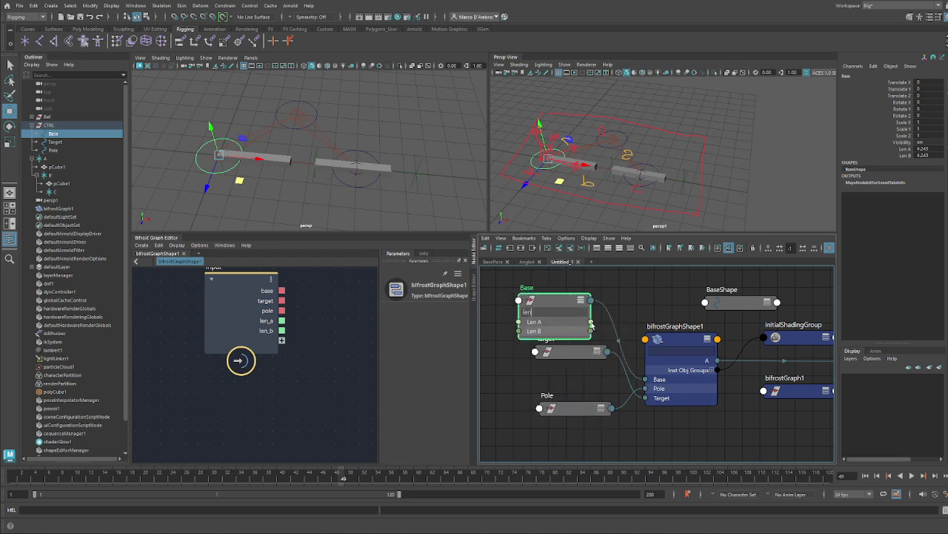
{"action": "left_click_drag", "start_coordinate": [645, 340], "coordinate": [646, 341]}
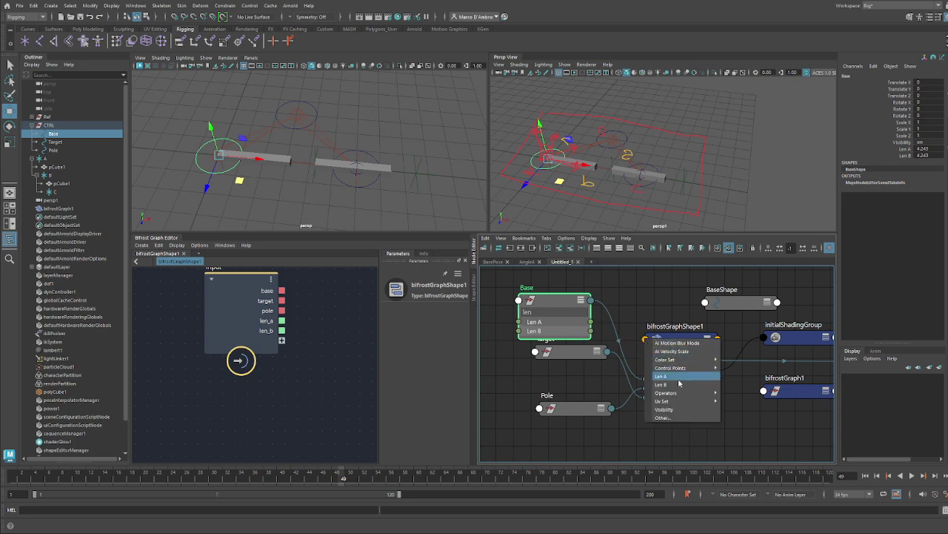
{"action": "left_click", "coordinate": [682, 376]}
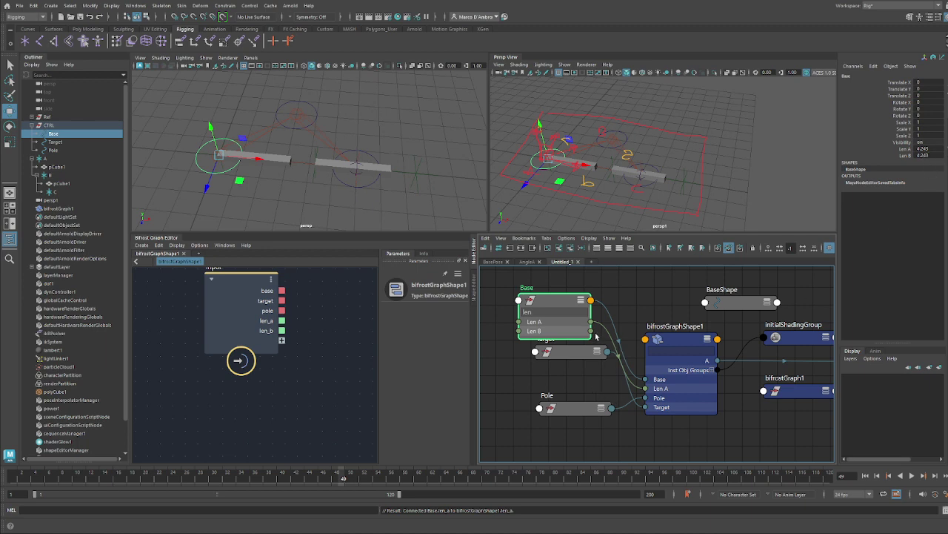
Step: Connect Base's Len B to Len B on bifrostGraphShape1 and move the Base node clear of Target
{"action": "left_click_drag", "start_coordinate": [614, 356], "coordinate": [650, 340]}
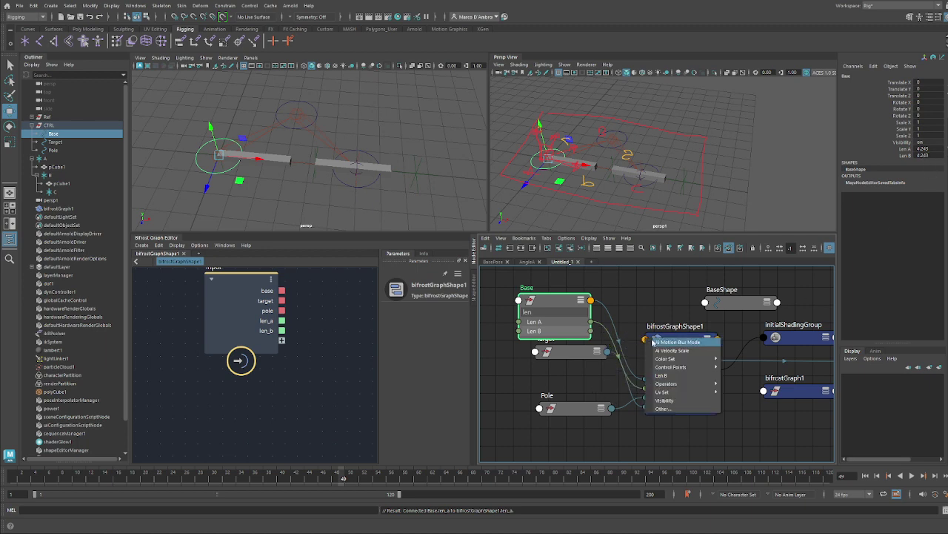
{"action": "left_click", "coordinate": [678, 376]}
{"action": "left_click_drag", "start_coordinate": [556, 300], "coordinate": [560, 292]}
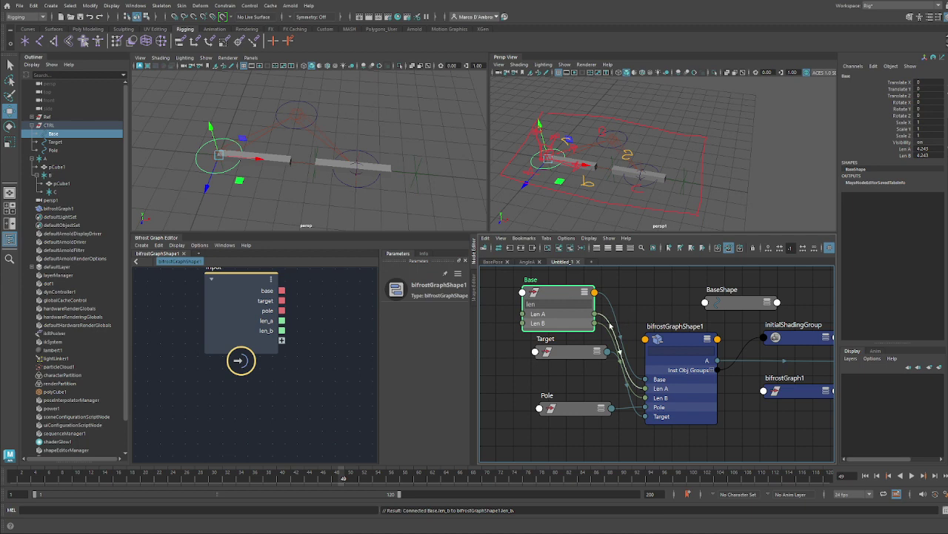
{"action": "key", "text": "1"}
Step: Collapse the node network pane to enlarge the Bifrost graph, and move the float4x4 and output nodes well away from the input node
{"action": "left_click", "coordinate": [476, 258]}
{"action": "middle_click_drag", "start_coordinate": [487, 377], "coordinate": [408, 371], "text": "alt"}
{"action": "scroll", "coordinate": [471, 389], "scroll_direction": "down", "scroll_amount": 3}
{"action": "left_click_drag", "start_coordinate": [396, 279], "coordinate": [591, 416]}
{"action": "left_click_drag", "start_coordinate": [446, 345], "coordinate": [593, 369]}
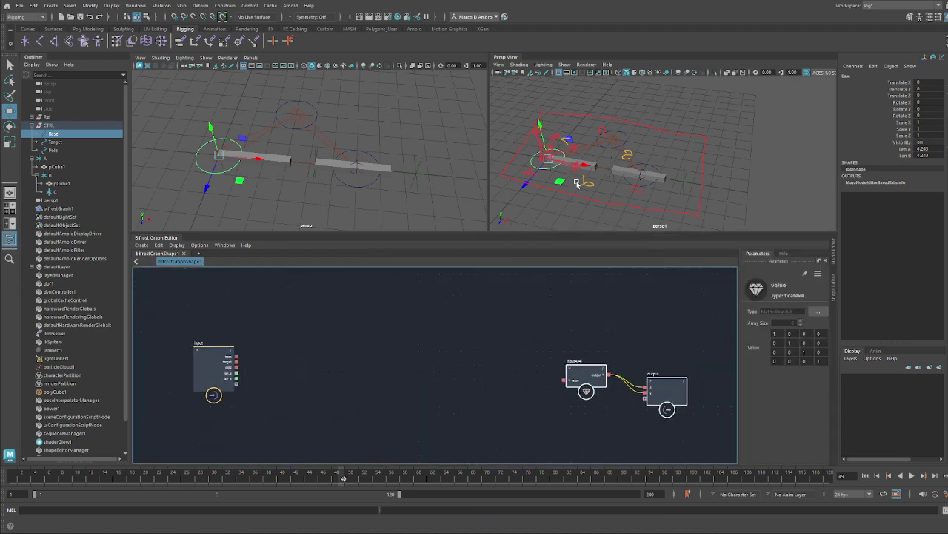
Step: Add a value node to the empty area beside the Bifrost input node
{"action": "scroll", "coordinate": [328, 349], "scroll_direction": "up", "scroll_amount": 5}
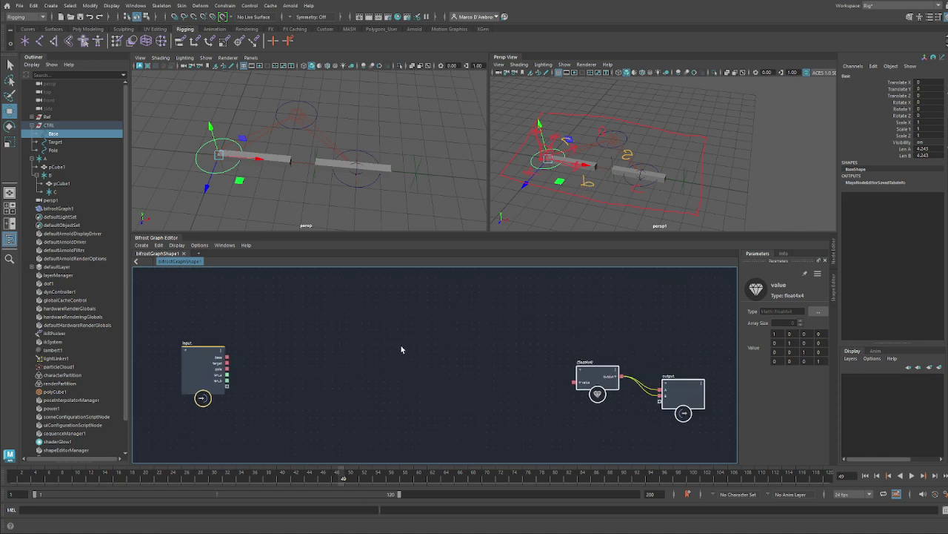
{"action": "left_click", "coordinate": [329, 351]}
{"action": "key", "text": "Tab"}
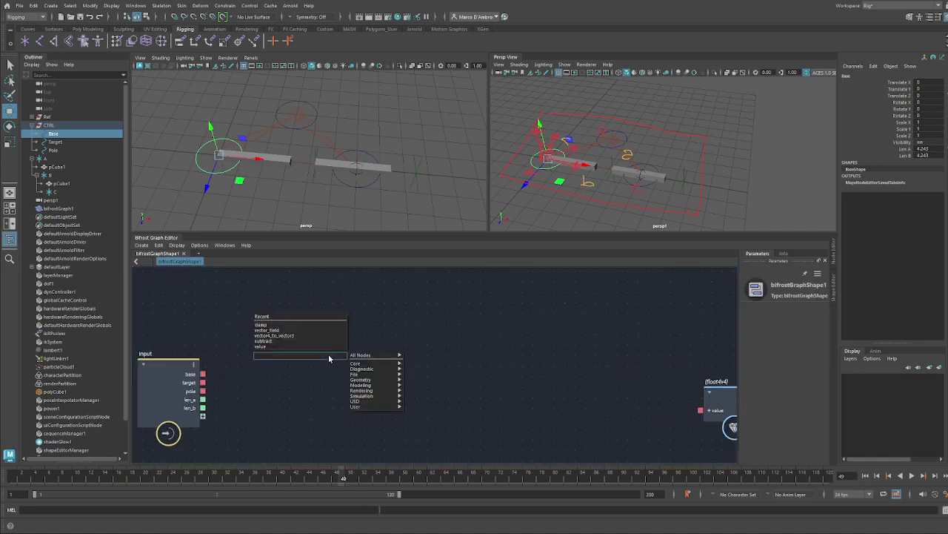
{"action": "type", "text": "va"}
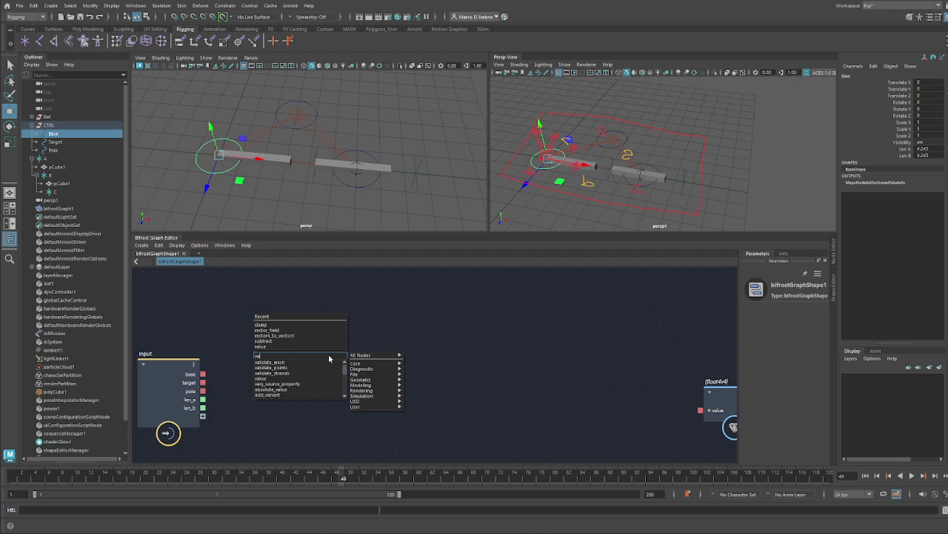
{"action": "key", "text": "Down"}
{"action": "key", "text": "Down"}
{"action": "key", "text": "Down"}
{"action": "key", "text": "Down"}
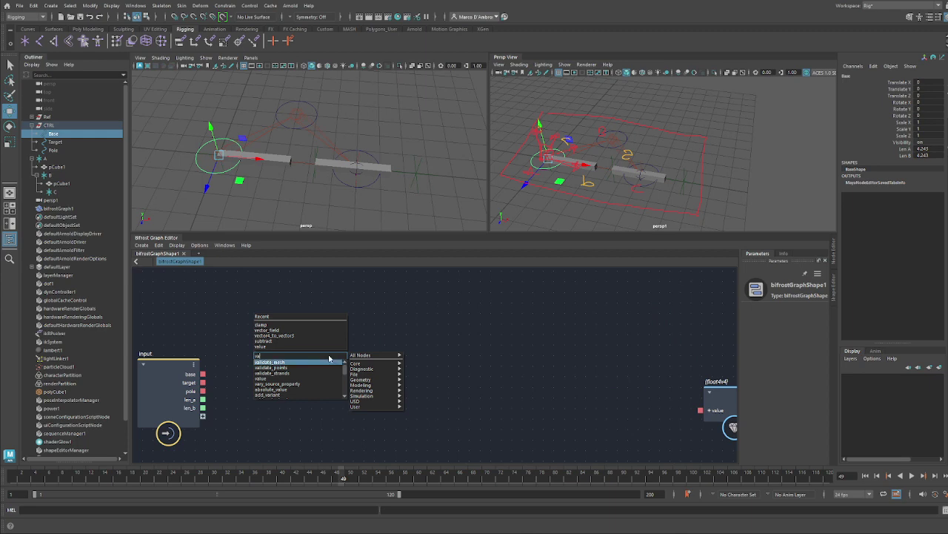
{"action": "key", "text": "Return"}
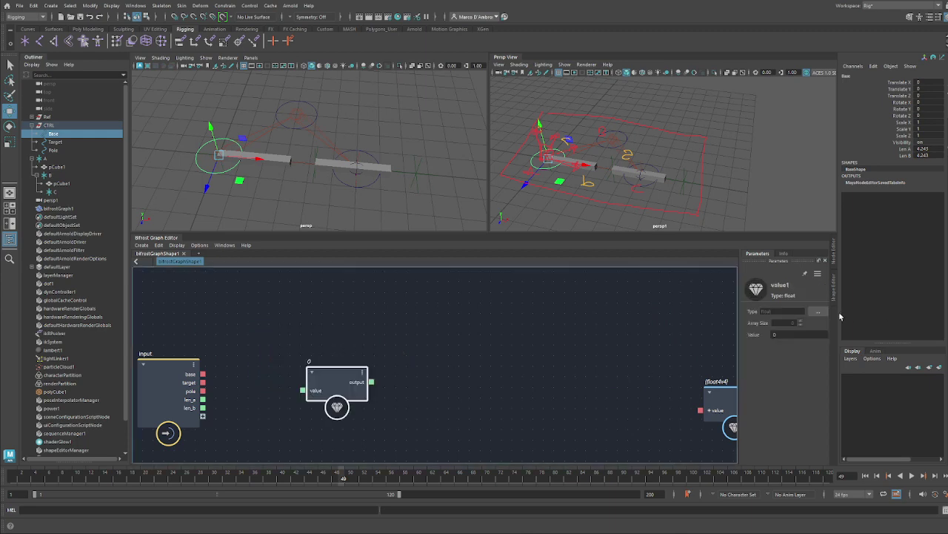
Step: Set the new value node's type to a 4x4 32-bit floating-point matrix, feed it from the input's base port and place it above the input node
{"action": "left_click", "coordinate": [818, 312]}
{"action": "left_click", "coordinate": [466, 197]}
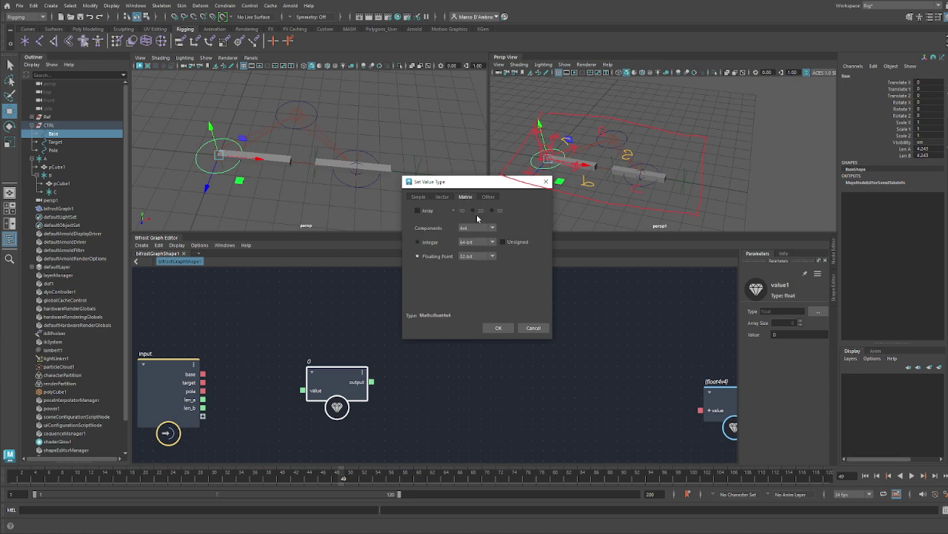
{"action": "left_click", "coordinate": [498, 328]}
{"action": "left_click_drag", "start_coordinate": [349, 368], "coordinate": [251, 352]}
{"action": "left_click_drag", "start_coordinate": [392, 359], "coordinate": [365, 300]}
{"action": "key", "text": "ctrl+d"}
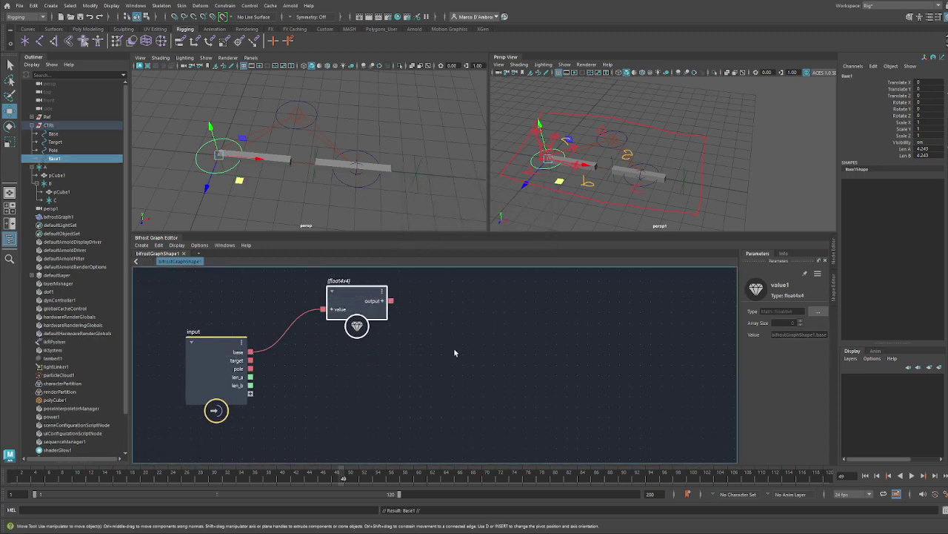
{"action": "left_click", "coordinate": [455, 350]}
{"action": "left_click", "coordinate": [376, 311]}
{"action": "left_click", "coordinate": [66, 150]}
{"action": "left_click", "coordinate": [64, 157]}
{"action": "key", "text": "Delete"}
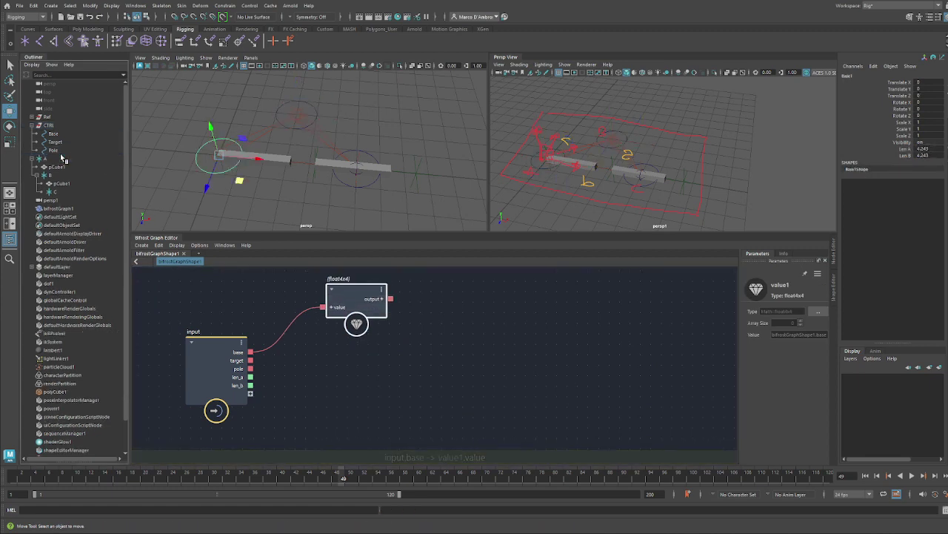
Step: Duplicate the base float4x4 value node twice and arrange the copies below the original
{"action": "left_click_drag", "start_coordinate": [375, 303], "coordinate": [369, 301]}
{"action": "key", "text": "ctrl+d"}
{"action": "left_click_drag", "start_coordinate": [378, 375], "coordinate": [370, 403]}
{"action": "key", "text": "ctrl+d"}
Step: Connect the input's target port to the middle float4x4 node and its pole port to the lowest one
{"action": "left_click_drag", "start_coordinate": [250, 361], "coordinate": [342, 361]}
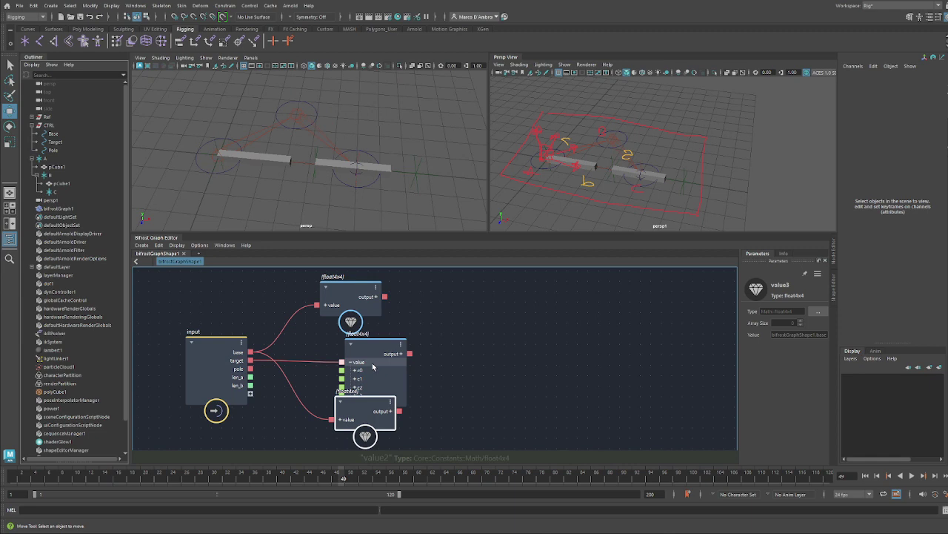
{"action": "key", "text": "ctrl+z"}
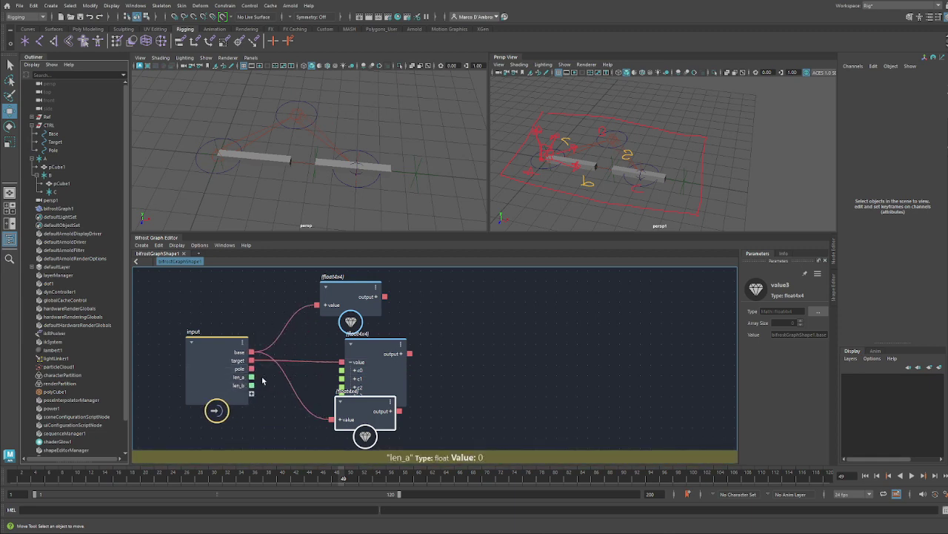
{"action": "left_click_drag", "start_coordinate": [253, 370], "coordinate": [331, 420]}
{"action": "left_click_drag", "start_coordinate": [362, 415], "coordinate": [356, 440]}
Step: Expand the base float4x4 node's output into its columns and move the node up for more room
{"action": "middle_click_drag", "start_coordinate": [378, 359], "coordinate": [315, 355], "text": "alt"}
{"action": "left_click_drag", "start_coordinate": [284, 305], "coordinate": [297, 281]}
{"action": "middle_click_drag", "start_coordinate": [357, 292], "coordinate": [356, 349], "text": "alt"}
{"action": "left_click", "coordinate": [323, 327]}
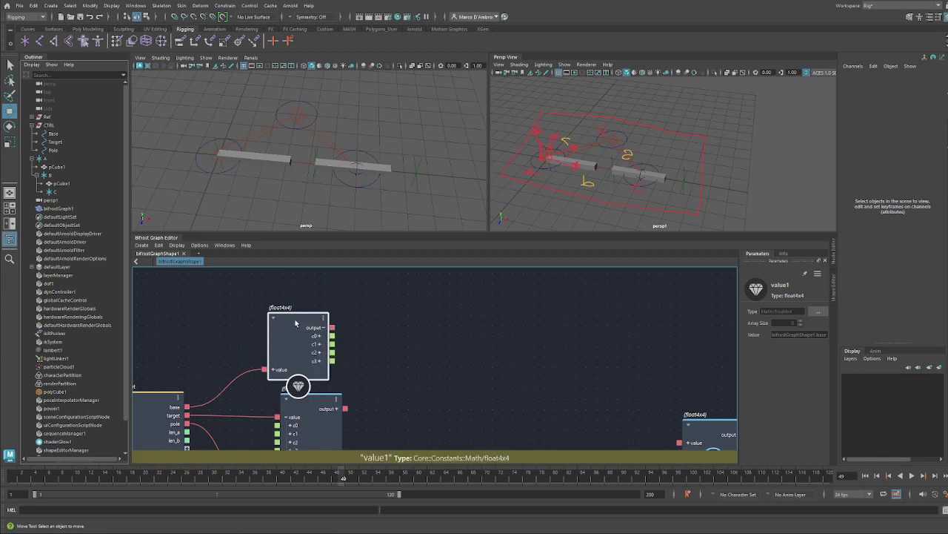
{"action": "left_click_drag", "start_coordinate": [295, 319], "coordinate": [289, 278]}
Step: Space the target and pole float4x4 nodes apart and expand their outputs into columns
{"action": "middle_click_drag", "start_coordinate": [357, 365], "coordinate": [346, 315], "text": "alt"}
{"action": "left_click_drag", "start_coordinate": [304, 357], "coordinate": [292, 319]}
{"action": "middle_click_drag", "start_coordinate": [311, 409], "coordinate": [377, 427], "text": "alt"}
{"action": "left_click", "coordinate": [320, 386]}
{"action": "left_click_drag", "start_coordinate": [278, 356], "coordinate": [278, 366]}
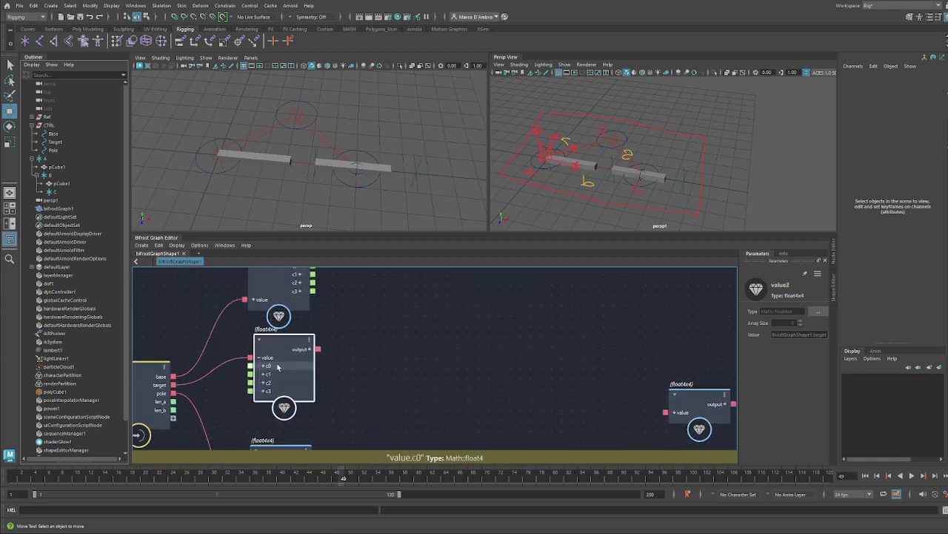
{"action": "middle_click_drag", "start_coordinate": [320, 351], "coordinate": [311, 394], "text": "alt"}
{"action": "left_click", "coordinate": [288, 373]}
Step: Add a vector4_to_vector3 node and place it beside the base float4x4 node
{"action": "left_click", "coordinate": [325, 360]}
{"action": "key", "text": "Tab"}
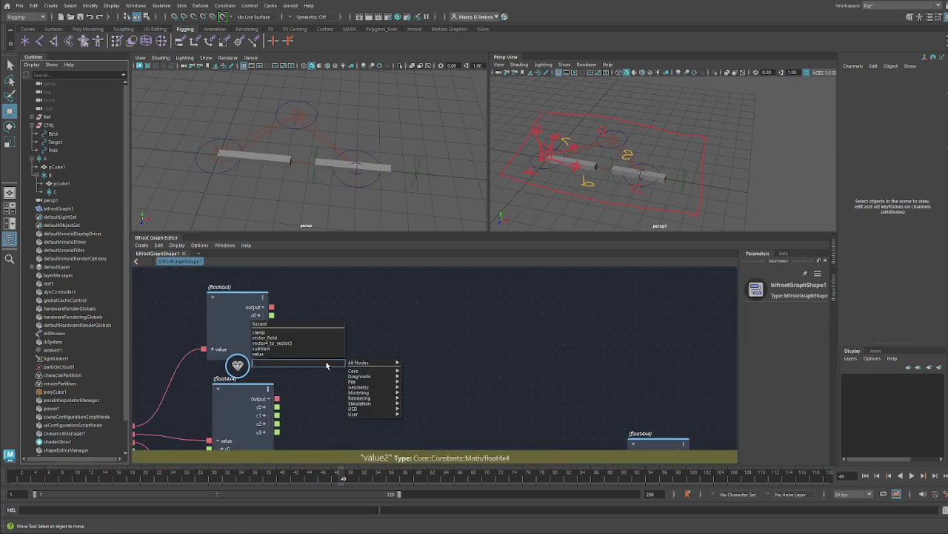
{"action": "type", "text": "ve"}
{"action": "key", "text": "Down"}
{"action": "key", "text": "Down"}
{"action": "key", "text": "Down"}
{"action": "key", "text": "Down"}
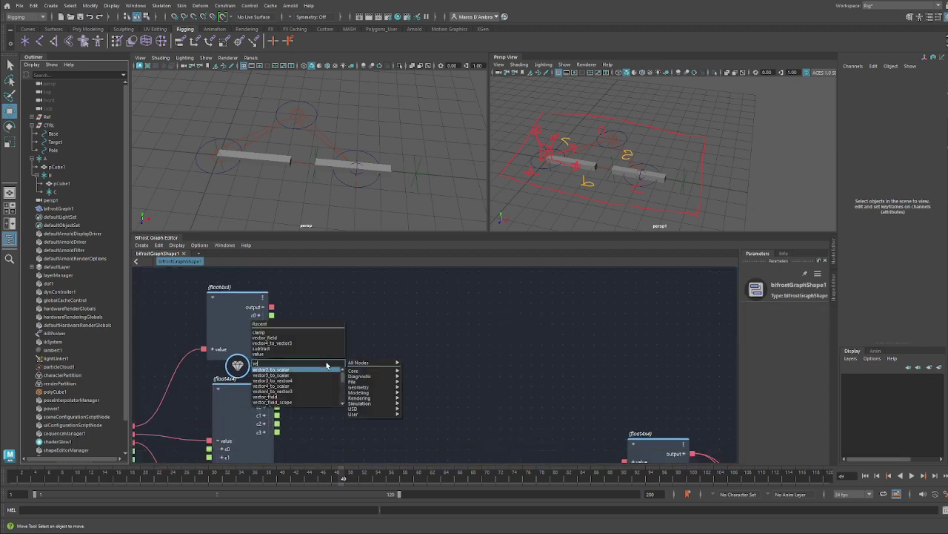
{"action": "key", "text": "Down"}
{"action": "key", "text": "Return"}
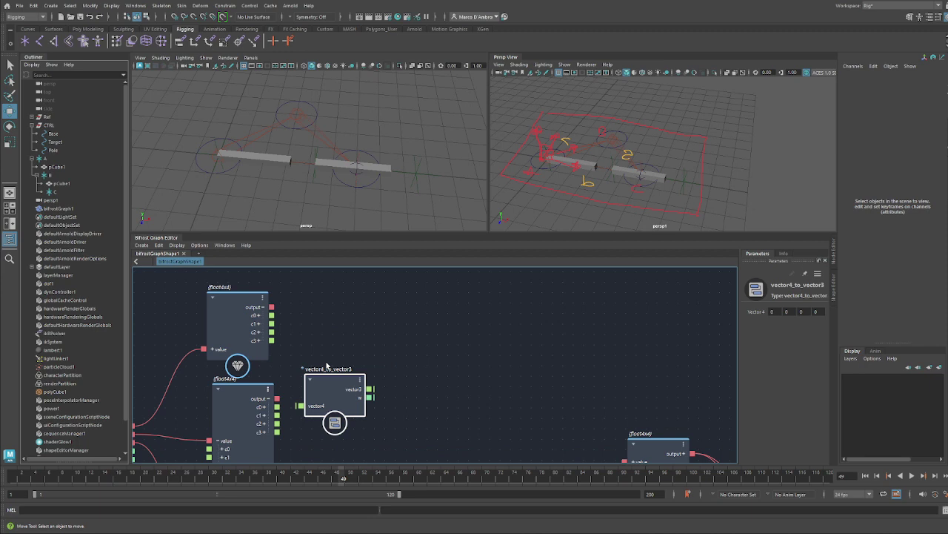
{"action": "left_click_drag", "start_coordinate": [351, 381], "coordinate": [384, 329]}
Step: Connect the base matrix's c3 output to the vector4_to_vector3 node and hide the matrix node's unconnected ports
{"action": "left_click", "coordinate": [265, 343]}
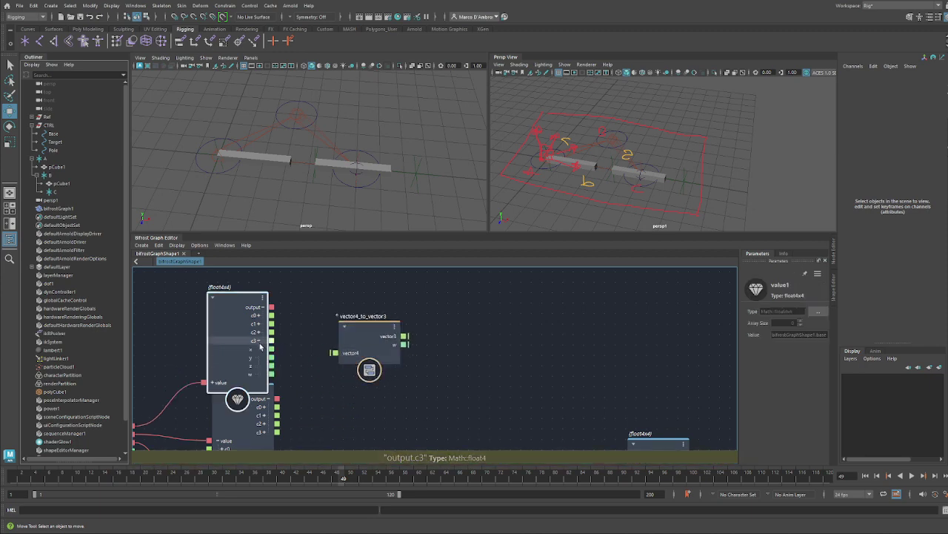
{"action": "left_click_drag", "start_coordinate": [271, 341], "coordinate": [364, 328]}
{"action": "left_click_drag", "start_coordinate": [261, 323], "coordinate": [262, 324]}
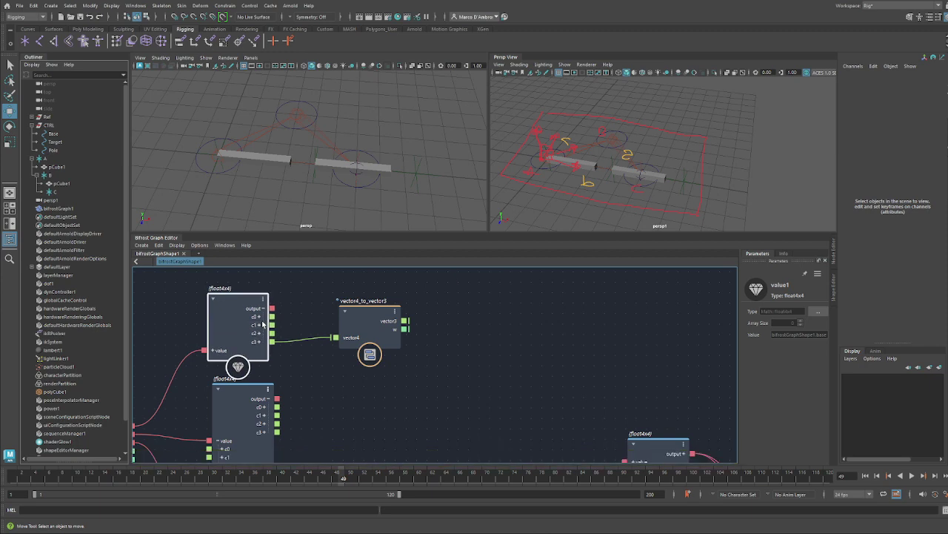
{"action": "key", "text": "2"}
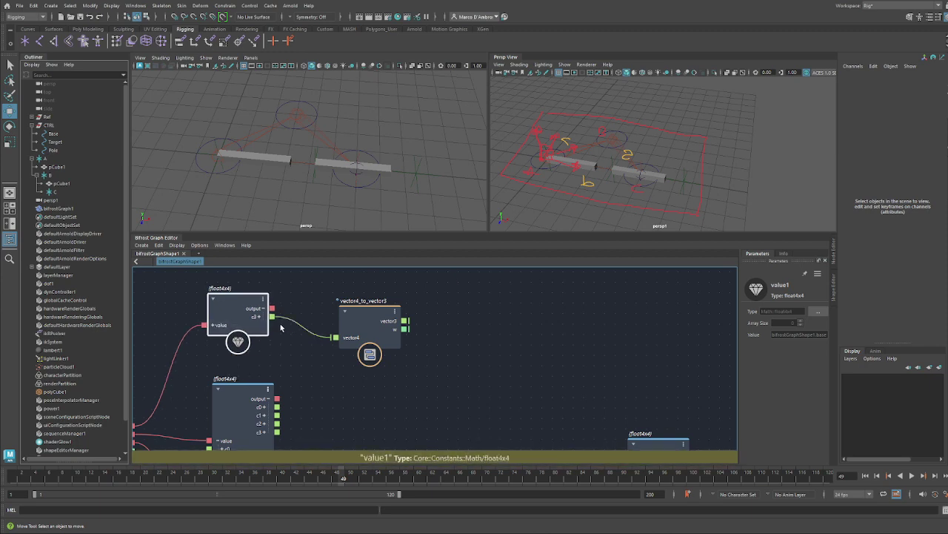
Step: Duplicate the vector4_to_vector3 node, feed the copy from the target matrix's c3 output and collapse that matrix's output columns
{"action": "left_click_drag", "start_coordinate": [379, 319], "coordinate": [377, 303]}
{"action": "key", "text": "ctrl+shift+d"}
{"action": "left_click_drag", "start_coordinate": [409, 387], "coordinate": [393, 403]}
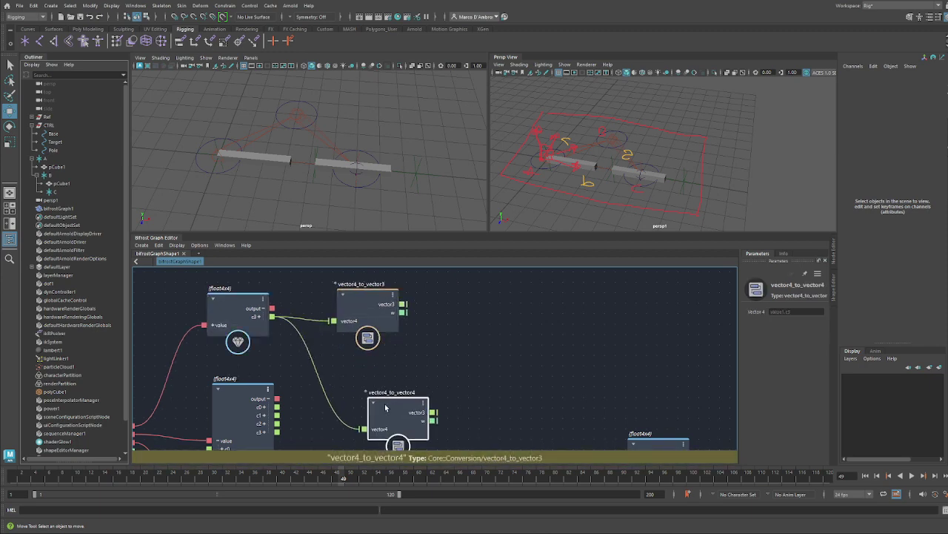
{"action": "middle_click_drag", "start_coordinate": [386, 407], "coordinate": [369, 362], "text": "alt"}
{"action": "scroll", "coordinate": [369, 362], "scroll_direction": "up", "scroll_amount": 1}
{"action": "left_click_drag", "start_coordinate": [256, 389], "coordinate": [345, 385]}
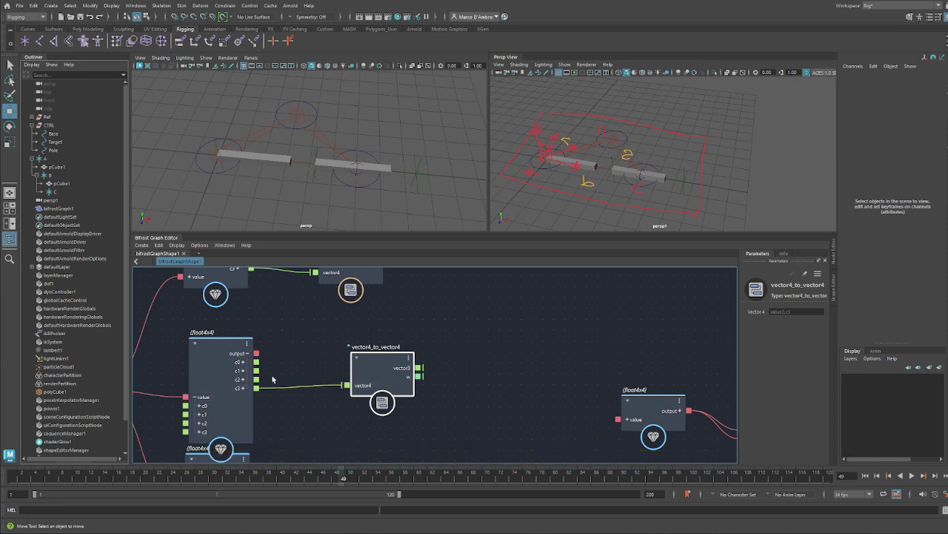
{"action": "left_click_drag", "start_coordinate": [222, 363], "coordinate": [219, 358]}
{"action": "left_click", "coordinate": [244, 350]}
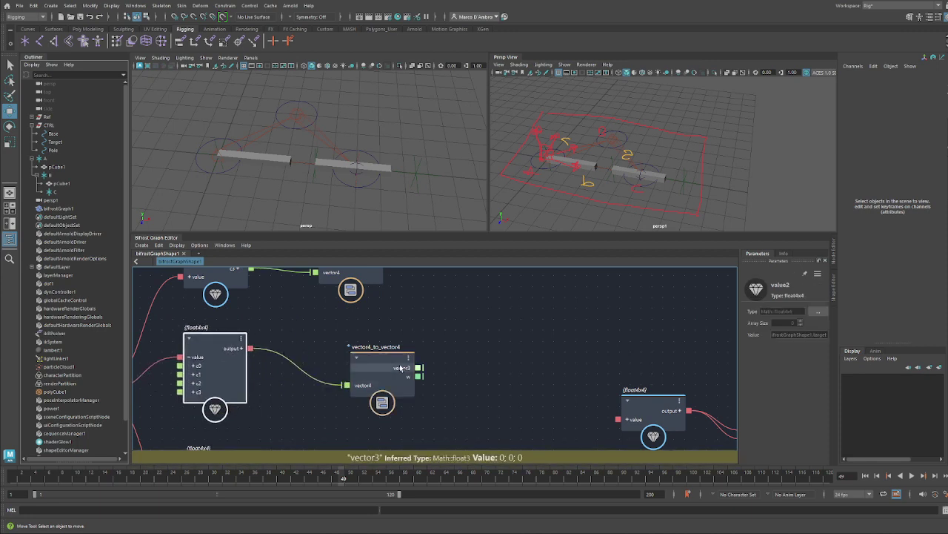
Step: Duplicate the conversion node again, feed it from the pole matrix's c3 output and hide that matrix node's unconnected ports
{"action": "left_click_drag", "start_coordinate": [393, 364], "coordinate": [366, 351]}
{"action": "middle_click_drag", "start_coordinate": [423, 381], "coordinate": [414, 354], "text": "alt"}
{"action": "scroll", "coordinate": [401, 344], "scroll_direction": "down", "scroll_amount": 2}
{"action": "key", "text": "ctrl+shift+d"}
{"action": "middle_click_drag", "start_coordinate": [396, 399], "coordinate": [366, 362], "text": "alt"}
{"action": "scroll", "coordinate": [366, 361], "scroll_direction": "up", "scroll_amount": 2}
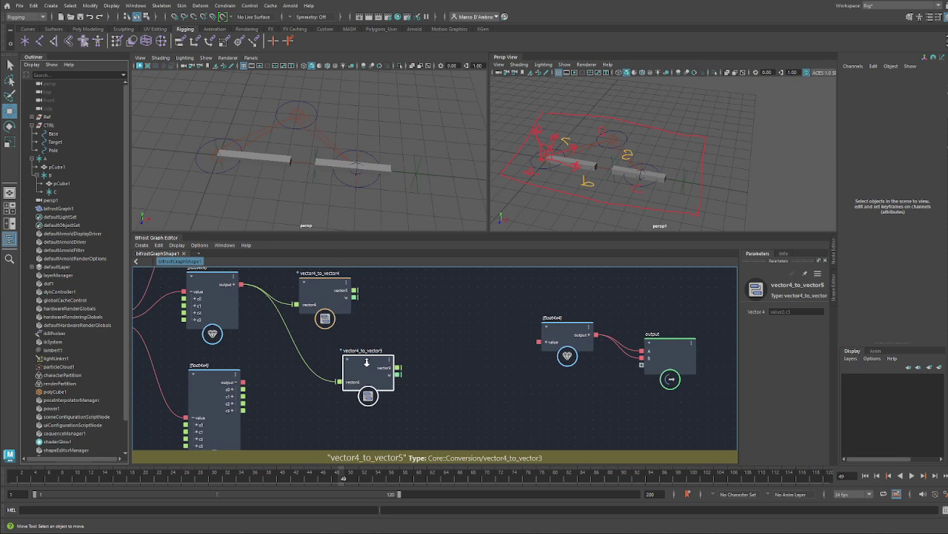
{"action": "left_click_drag", "start_coordinate": [239, 412], "coordinate": [309, 389]}
{"action": "left_click_drag", "start_coordinate": [215, 384], "coordinate": [202, 377]}
{"action": "key", "text": "2"}
{"action": "middle_click_drag", "start_coordinate": [375, 357], "coordinate": [350, 396], "text": "alt"}
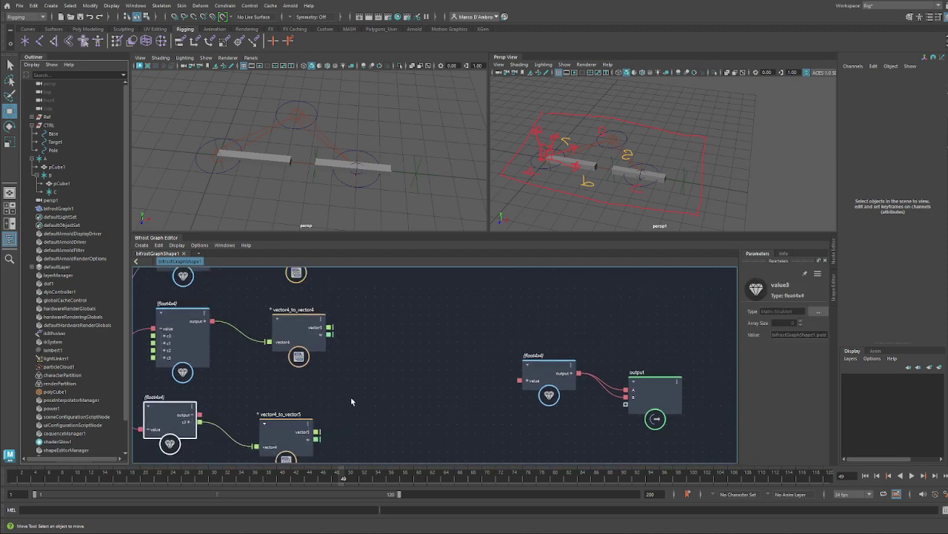
Step: Rename the base matrix's vector conversion node to A and the target matrix's conversion node to C
{"action": "scroll", "coordinate": [322, 416], "scroll_direction": "down", "scroll_amount": 1}
{"action": "middle_click_drag", "start_coordinate": [374, 357], "coordinate": [359, 411], "text": "alt"}
{"action": "double_click", "coordinate": [281, 300]}
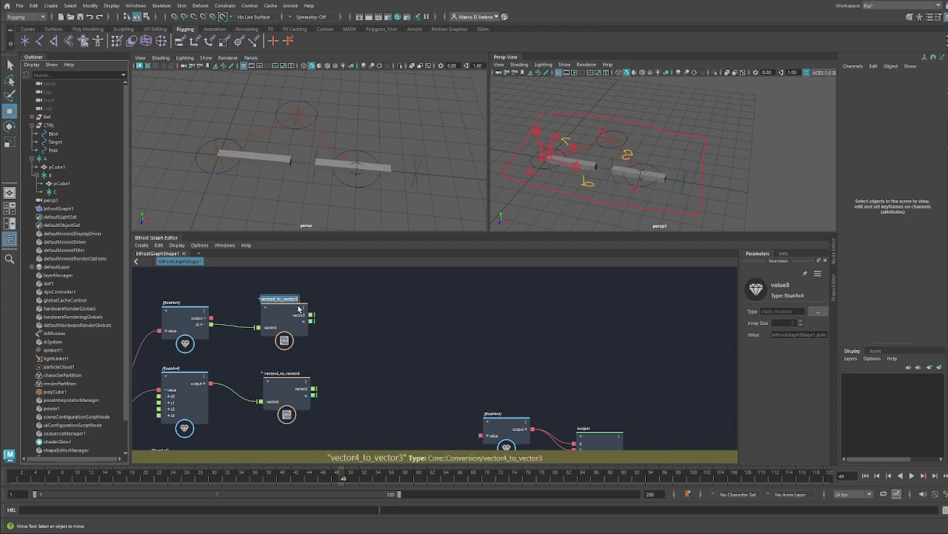
{"action": "type", "text": "A"}
{"action": "key", "text": "Return"}
{"action": "double_click", "coordinate": [282, 372]}
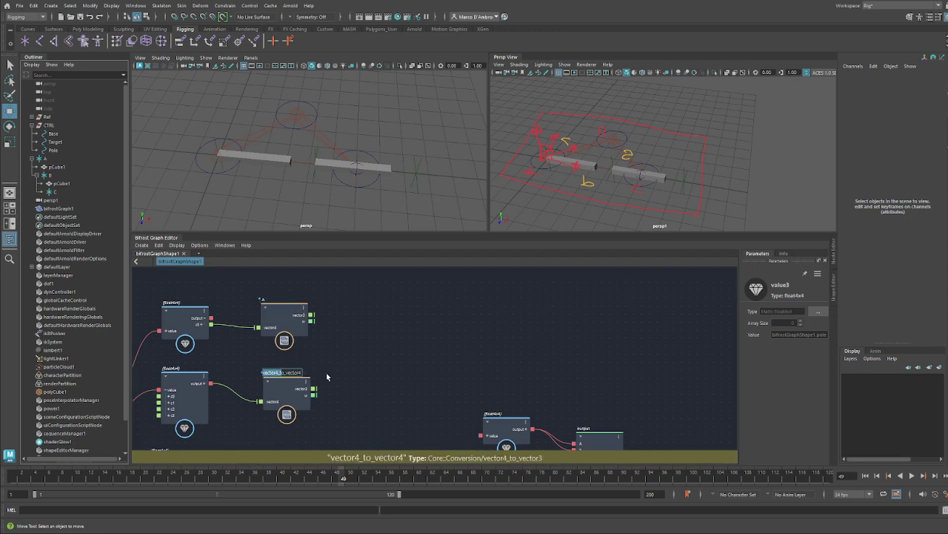
{"action": "type", "text": "B"}
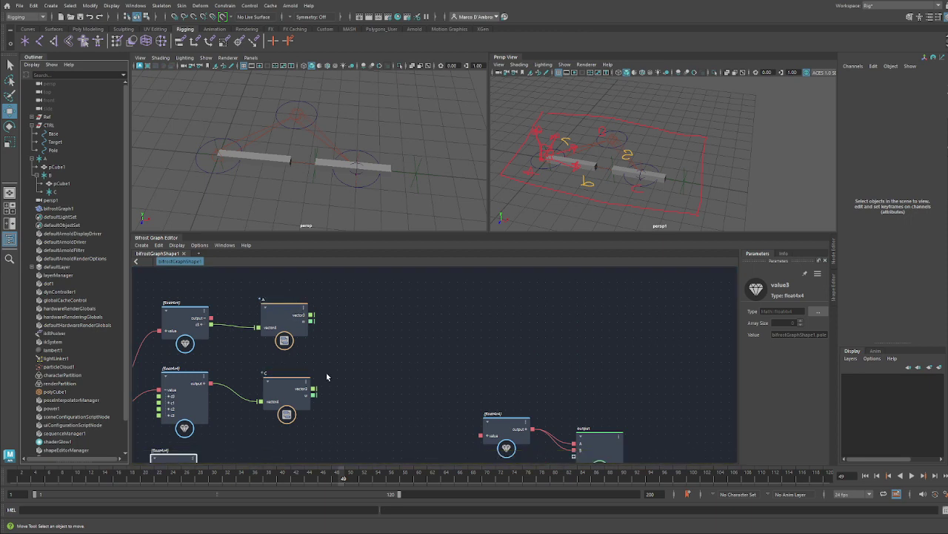
Step: Rename the pole matrix's vector conversion node to B
{"action": "middle_click_drag", "start_coordinate": [387, 340], "coordinate": [400, 309], "text": "alt"}
{"action": "double_click", "coordinate": [286, 432]}
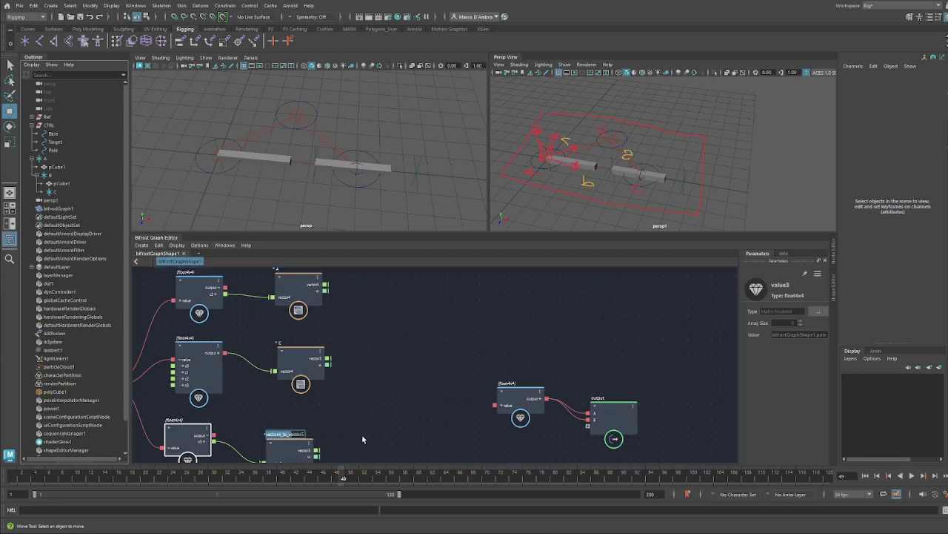
{"action": "type", "text": "B"}
{"action": "key", "text": "Return"}
Step: Move the unconnected float4x4 value node and the output node farther away from the conversion nodes to free space
{"action": "middle_click_drag", "start_coordinate": [382, 425], "coordinate": [235, 419], "text": "alt"}
{"action": "left_click_drag", "start_coordinate": [253, 368], "coordinate": [465, 431]}
{"action": "left_click_drag", "start_coordinate": [467, 417], "coordinate": [595, 442]}
{"action": "middle_click_drag", "start_coordinate": [314, 339], "coordinate": [376, 368], "text": "alt"}
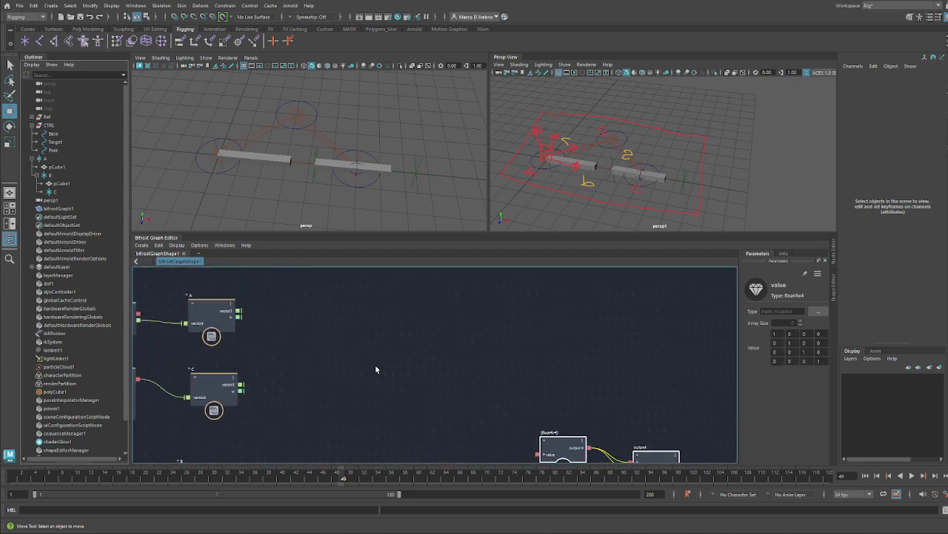
Step: Add a subtract node beside A and C and feed it C's vector3 first and A's vector3 second
{"action": "left_click", "coordinate": [317, 352]}
{"action": "key", "text": "Tab"}
{"action": "type", "text": "sub"}
{"action": "key", "text": "Down"}
{"action": "key", "text": "Return"}
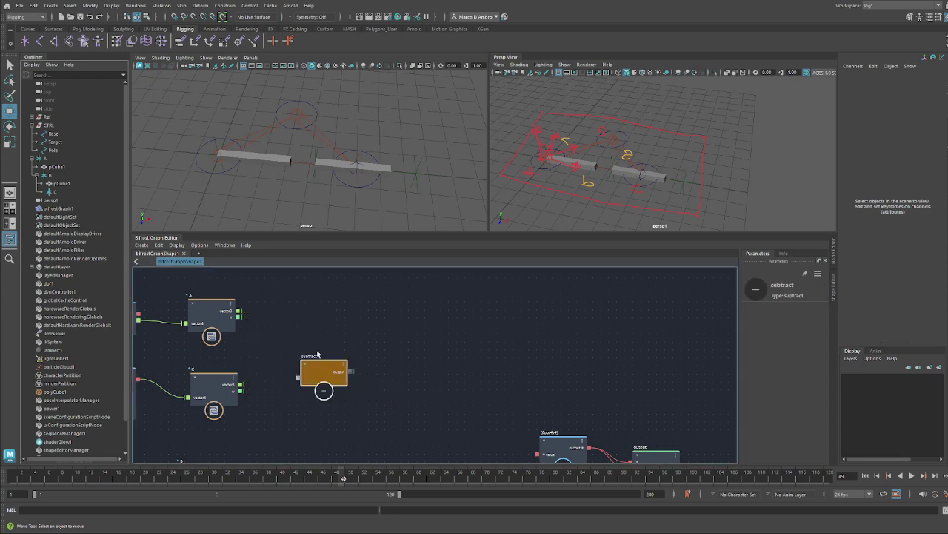
{"action": "scroll", "coordinate": [312, 356], "scroll_direction": "up", "scroll_amount": 1}
{"action": "left_click_drag", "start_coordinate": [327, 368], "coordinate": [329, 354]}
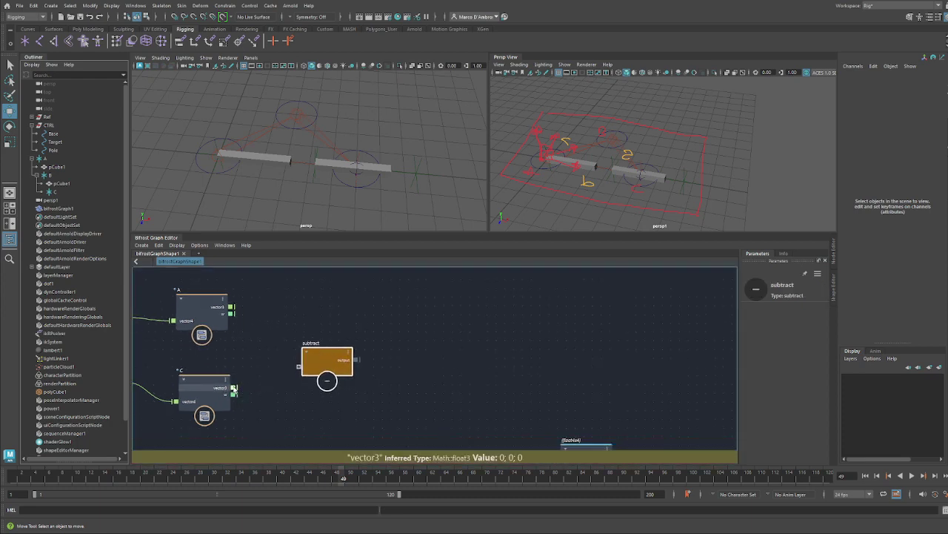
{"action": "left_click_drag", "start_coordinate": [233, 390], "coordinate": [303, 366]}
{"action": "left_click_drag", "start_coordinate": [232, 307], "coordinate": [300, 372]}
Step: Rename the subtract node to seg_b
{"action": "left_click", "coordinate": [312, 346]}
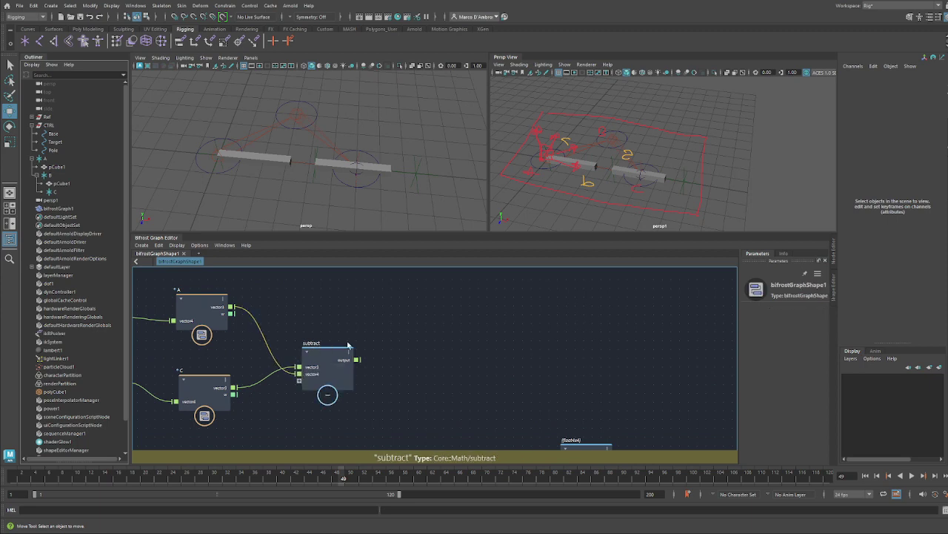
{"action": "double_click", "coordinate": [339, 346]}
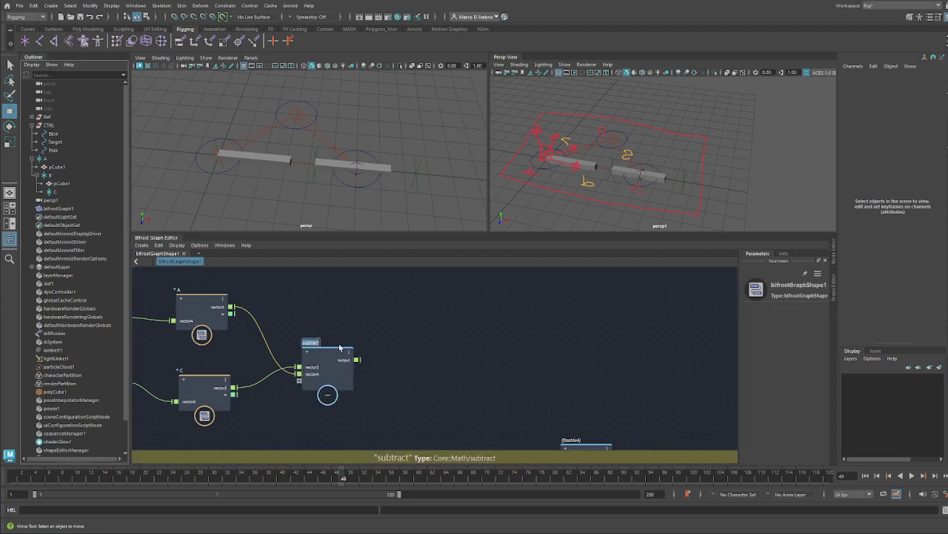
{"action": "type", "text": "res"}
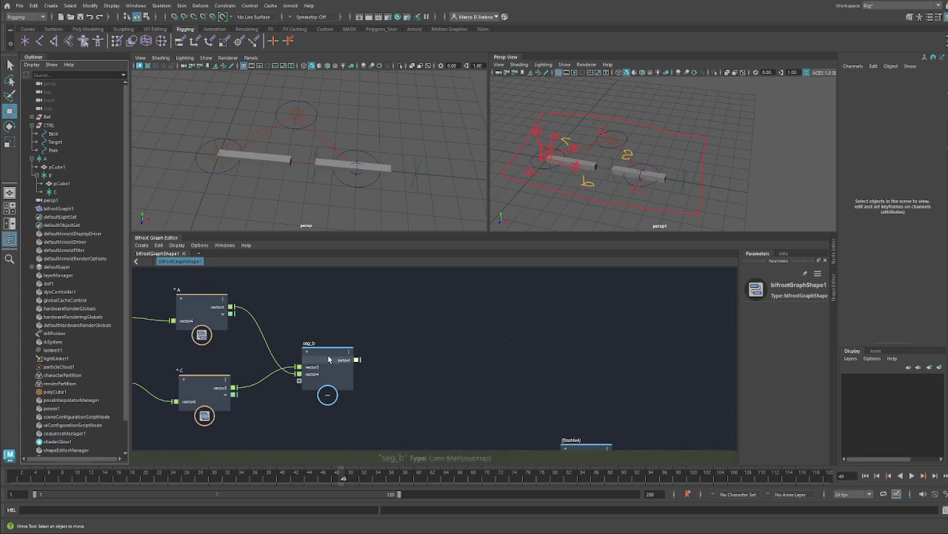
Step: Duplicate seg_b with its connections, place the copy below it and replace its first input with B's vector3
{"action": "left_click_drag", "start_coordinate": [328, 360], "coordinate": [328, 349]}
{"action": "key", "text": "ctrl+d"}
{"action": "middle_click_drag", "start_coordinate": [381, 400], "coordinate": [430, 333], "text": "alt"}
{"action": "left_click_drag", "start_coordinate": [430, 333], "coordinate": [391, 411]}
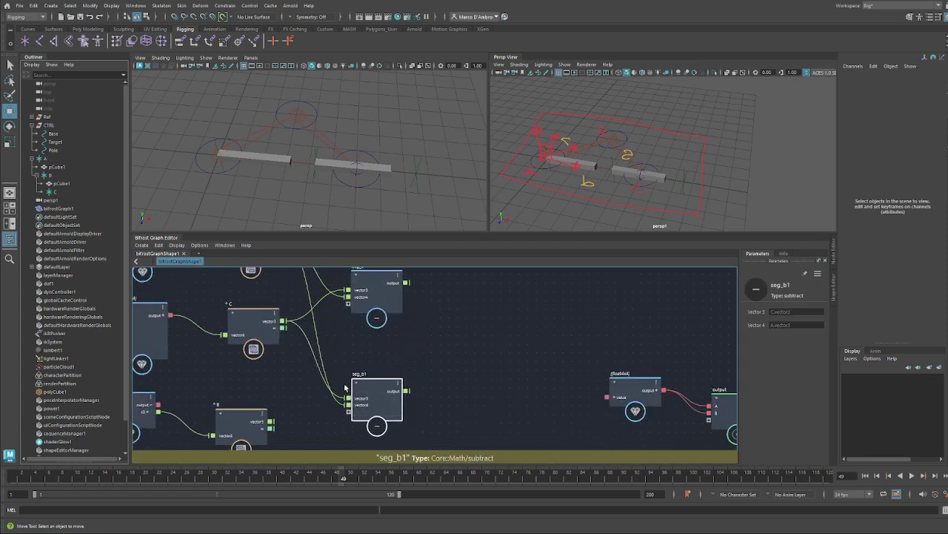
{"action": "left_click_drag", "start_coordinate": [271, 421], "coordinate": [358, 399]}
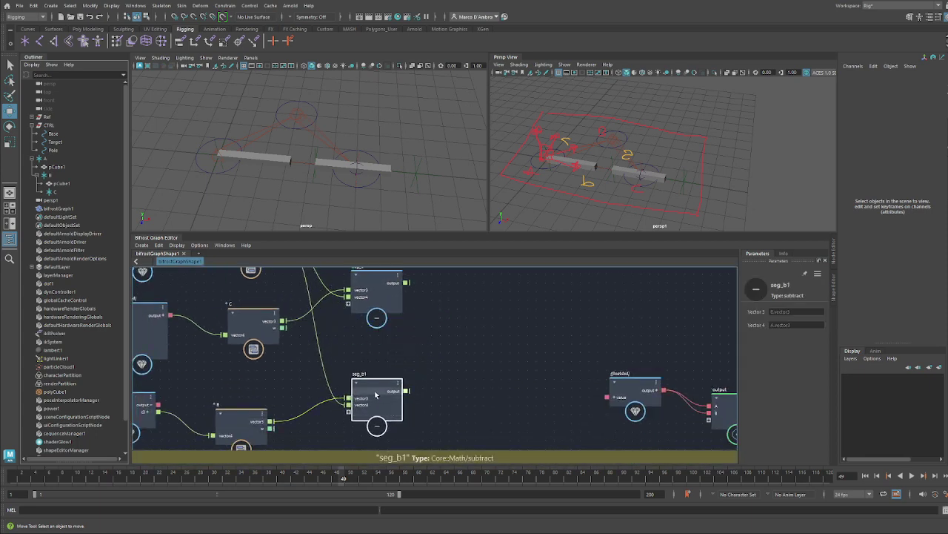
Step: Rename the duplicated subtract node to seg_c
{"action": "double_click", "coordinate": [359, 373]}
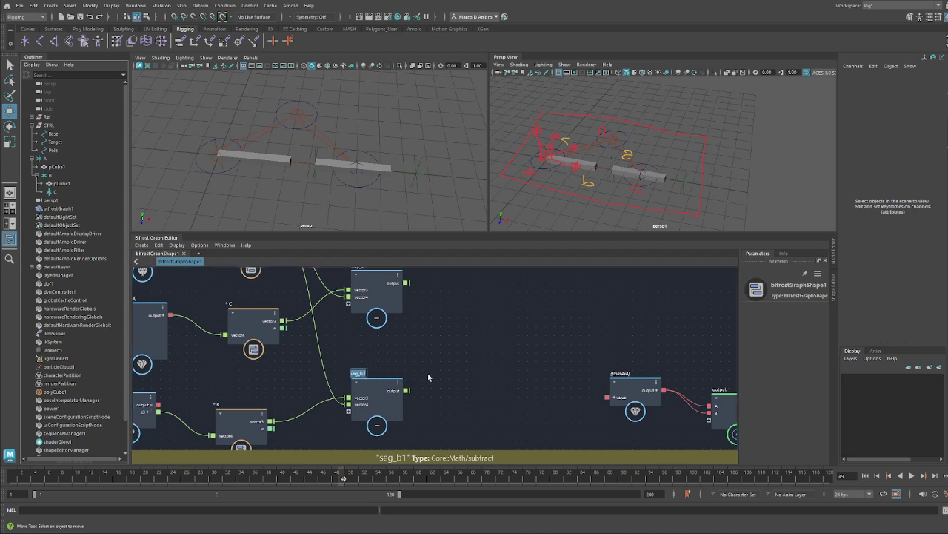
{"action": "key", "text": "Right"}
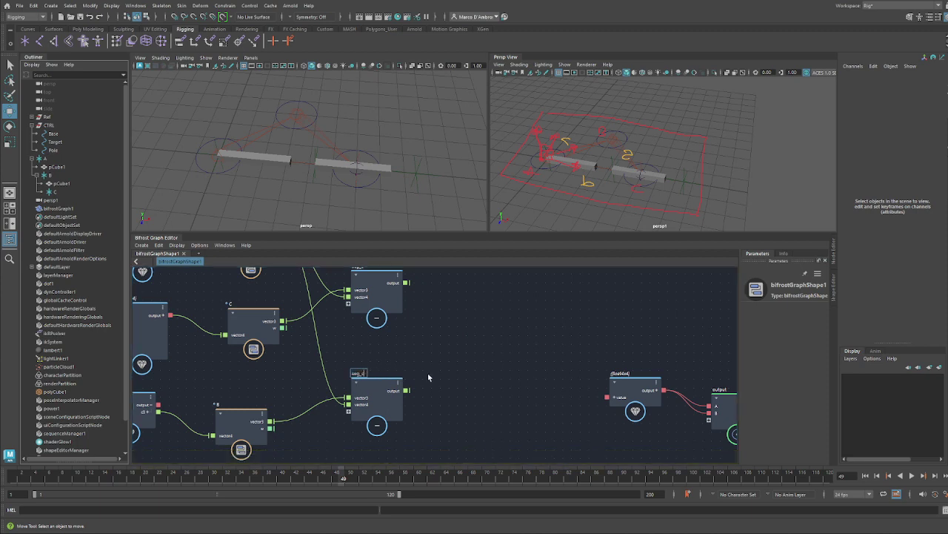
{"action": "middle_click_drag", "start_coordinate": [379, 333], "coordinate": [365, 391], "text": "alt"}
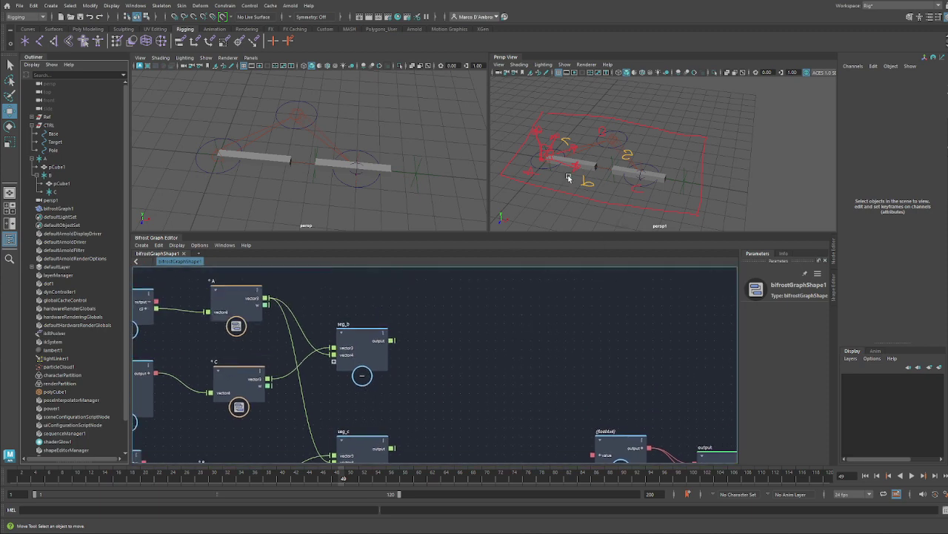
Step: Move the float4x4 value node and the output node farther from seg_b and seg_c
{"action": "middle_click_drag", "start_coordinate": [550, 369], "coordinate": [395, 290], "text": "alt"}
{"action": "left_click_drag", "start_coordinate": [407, 323], "coordinate": [569, 392]}
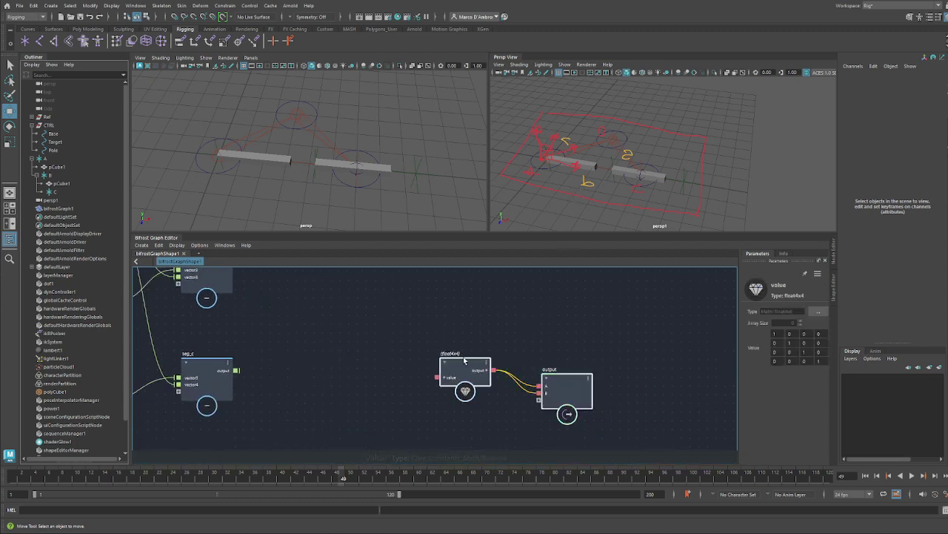
{"action": "left_click_drag", "start_coordinate": [464, 359], "coordinate": [582, 348]}
{"action": "left_click", "coordinate": [437, 310]}
{"action": "middle_click_drag", "start_coordinate": [392, 307], "coordinate": [390, 366], "text": "alt"}
Step: Create an empty compound between the segment nodes and the float4x4 node and name it PlanarMatrix
{"action": "key", "text": "ctrl+g"}
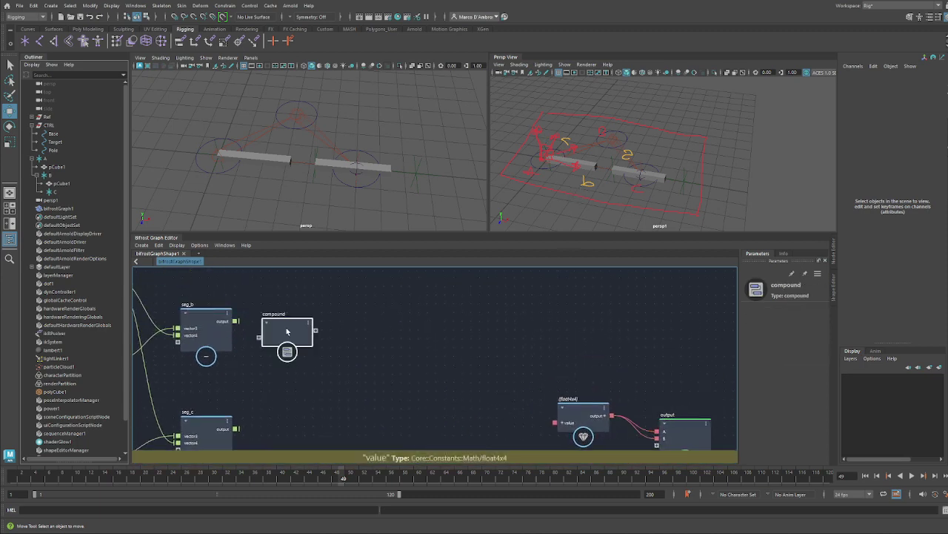
{"action": "left_click_drag", "start_coordinate": [275, 313], "coordinate": [364, 378]}
{"action": "right_click", "coordinate": [352, 357]}
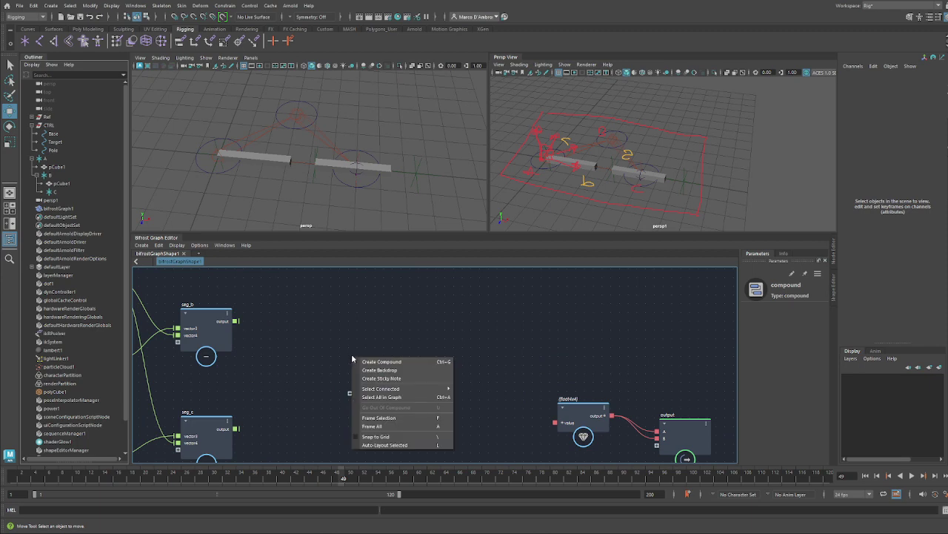
{"action": "left_click", "coordinate": [440, 361]}
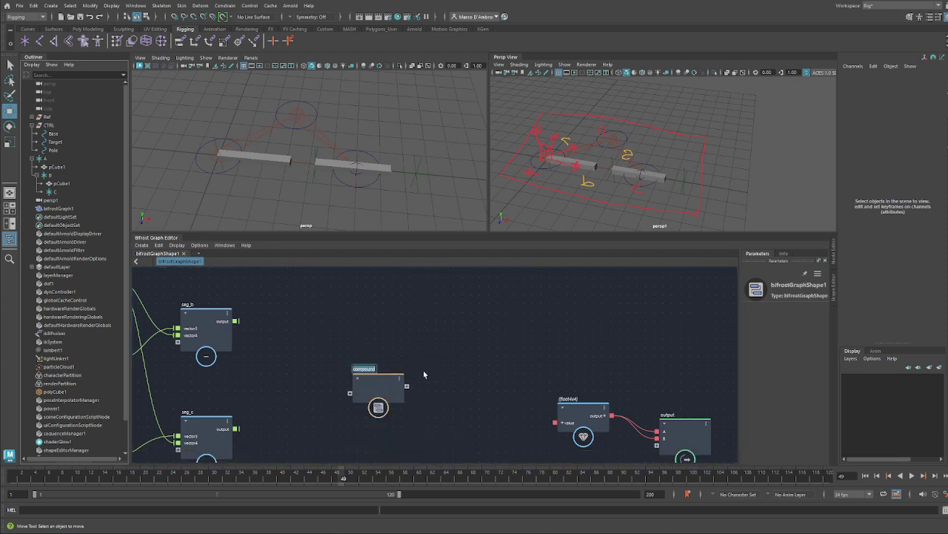
{"action": "type", "text": "PlanarIk4"}
{"action": "double_click", "coordinate": [378, 370]}
{"action": "key", "text": "Right"}
{"action": "key", "text": "Home"}
{"action": "key", "text": "End"}
{"action": "key", "text": "Left"}
{"action": "key", "text": "Left"}
{"action": "key", "text": "Left"}
{"action": "key", "text": "Left"}
{"action": "key", "text": "BackSpace"}
{"action": "type", "text": "a"}
{"action": "key", "text": "Return"}
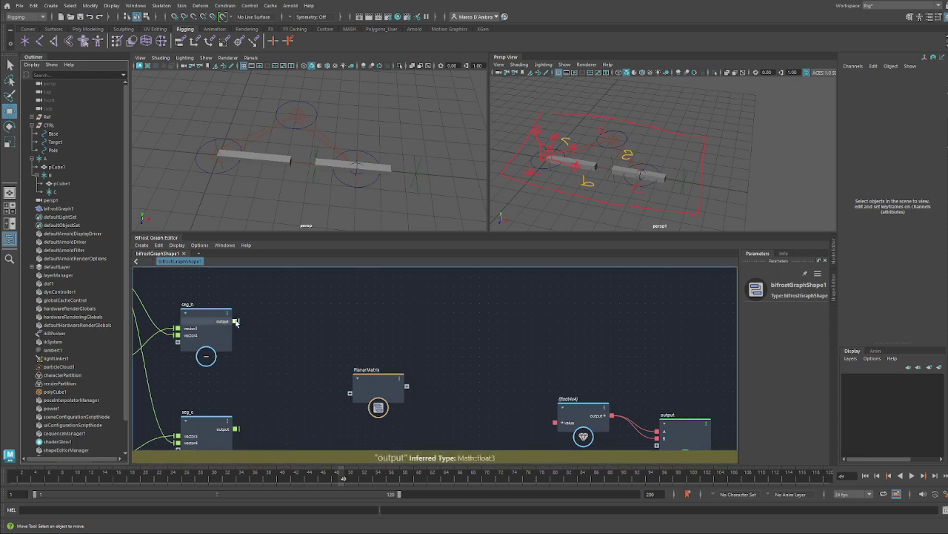
Step: Connect seg_b's output to a new PlanarMatrix input port and rename that port aim
{"action": "left_click_drag", "start_coordinate": [237, 321], "coordinate": [367, 394]}
{"action": "right_click", "coordinate": [373, 393]}
{"action": "left_click", "coordinate": [384, 396]}
{"action": "type", "text": "aim"}
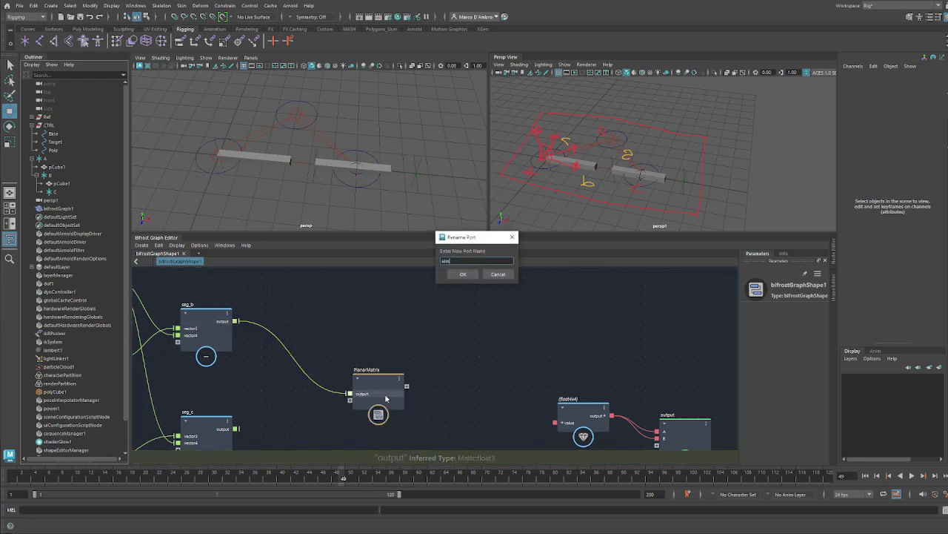
{"action": "key", "text": "Return"}
{"action": "middle_click_drag", "start_coordinate": [385, 394], "coordinate": [391, 370], "text": "alt"}
{"action": "scroll", "coordinate": [391, 370], "scroll_direction": "down", "scroll_amount": 1}
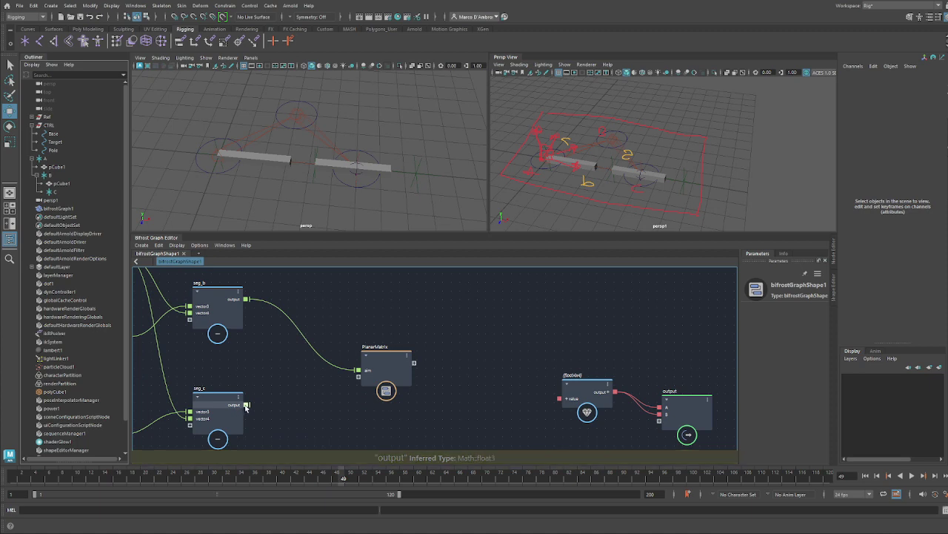
Step: Connect seg_c's output to a second new PlanarMatrix input port and rename that port up
{"action": "left_click_drag", "start_coordinate": [246, 404], "coordinate": [358, 379]}
{"action": "left_click", "coordinate": [385, 386]}
{"action": "type", "text": "up"}
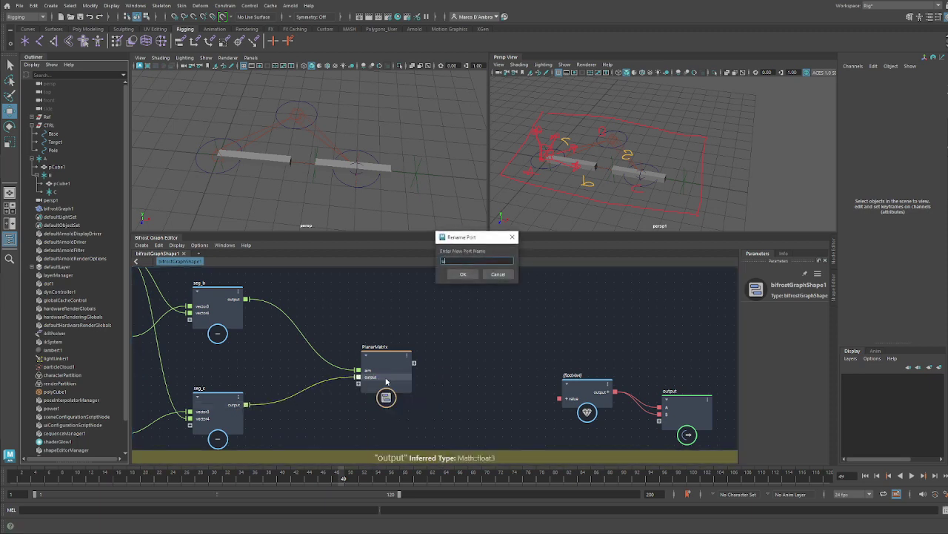
{"action": "key", "text": "Return"}
Step: Open the PlanarMatrix compound and add a value node between its input and output nodes
{"action": "double_click", "coordinate": [385, 380]}
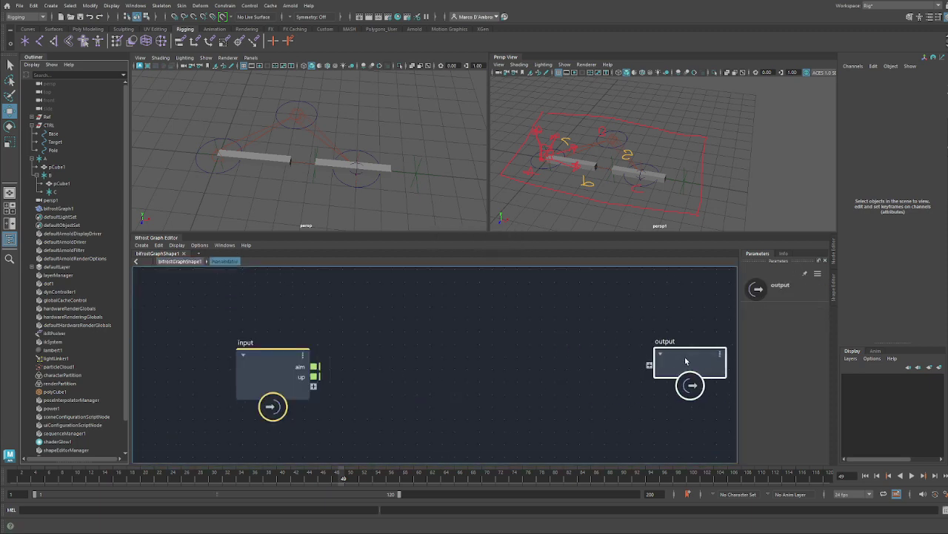
{"action": "key", "text": "Tab"}
{"action": "type", "text": "va"}
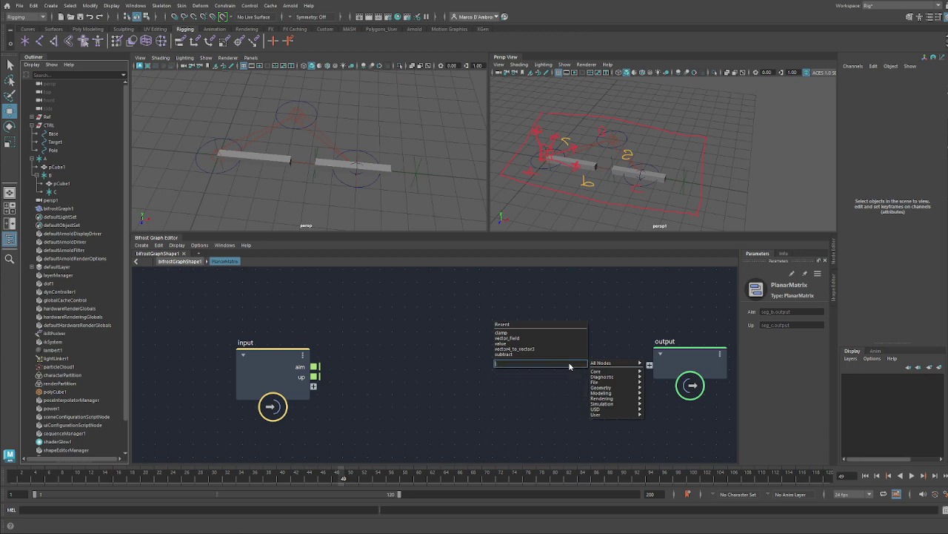
{"action": "type", "text": "val"}
{"action": "key", "text": "Down"}
{"action": "key", "text": "Down"}
{"action": "key", "text": "Down"}
{"action": "key", "text": "Down"}
{"action": "key", "text": "Return"}
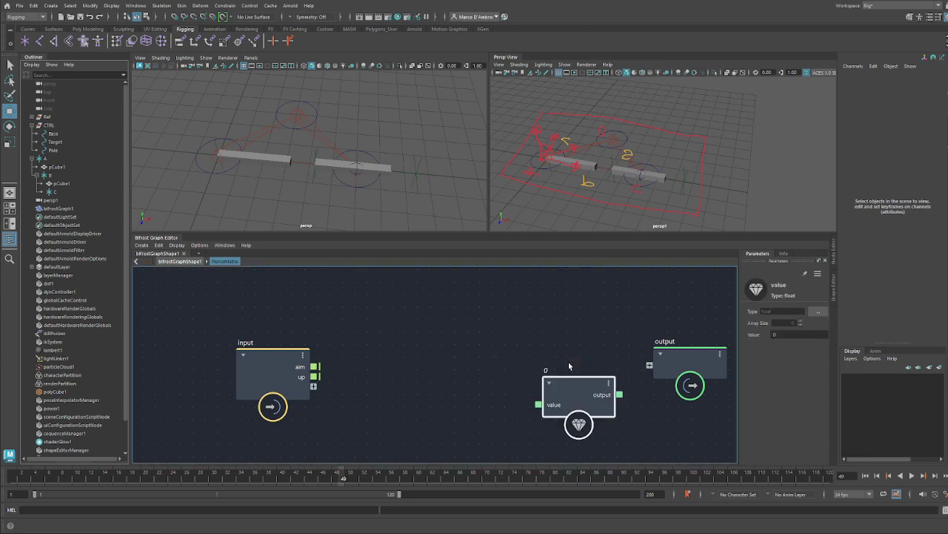
{"action": "left_click_drag", "start_coordinate": [578, 381], "coordinate": [506, 380]}
Step: Set the value node's type to a float4x4 matrix and connect its output to the compound's output node
{"action": "left_click", "coordinate": [818, 311]}
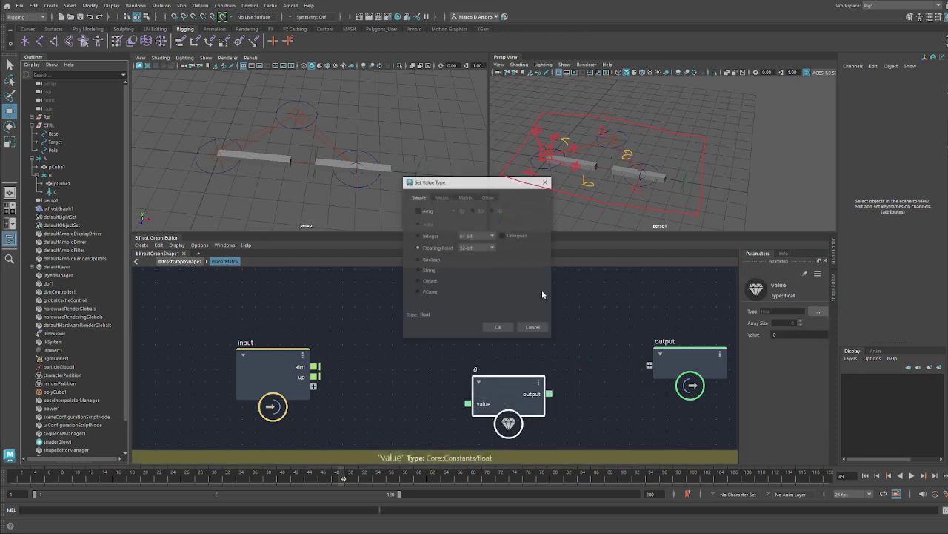
{"action": "left_click", "coordinate": [467, 196]}
{"action": "left_click", "coordinate": [498, 327]}
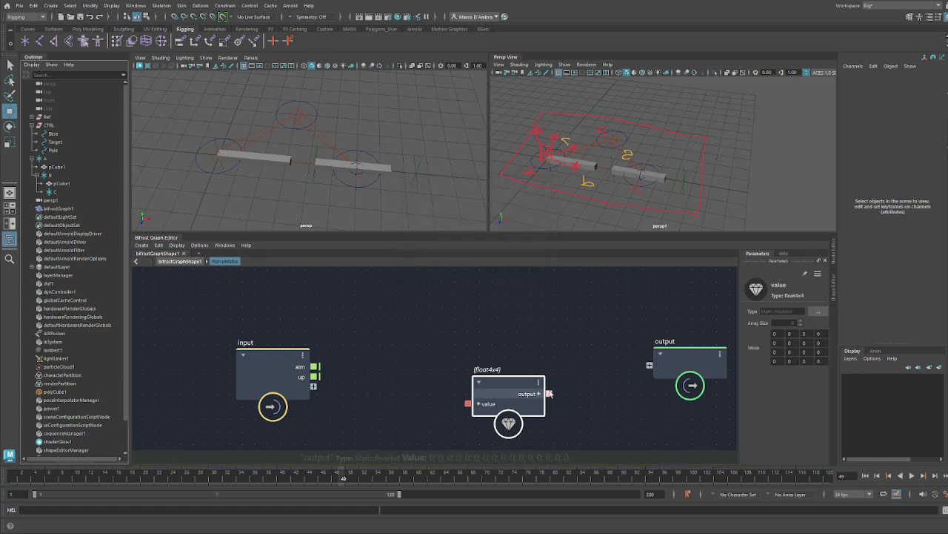
{"action": "left_click_drag", "start_coordinate": [549, 394], "coordinate": [649, 365]}
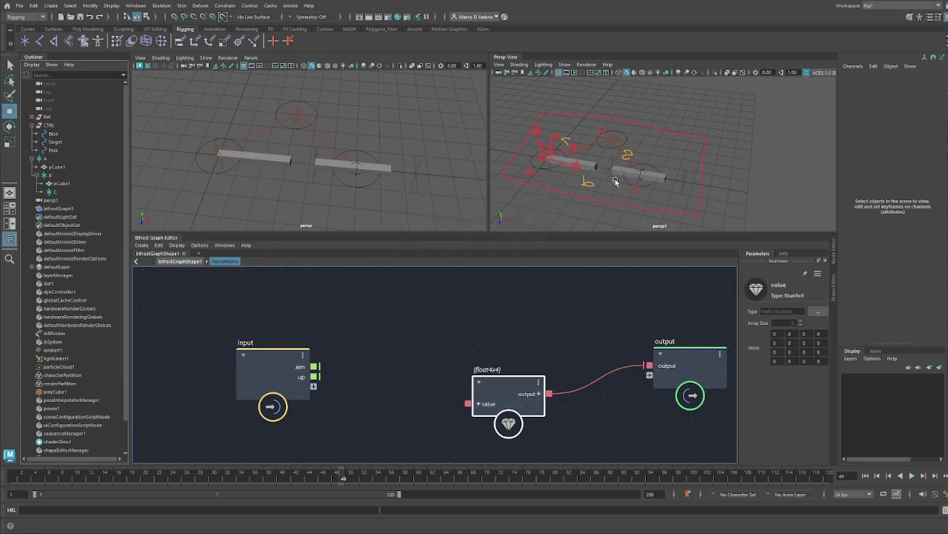
Step: Expand the matrix node's value input into columns c0 to c3 and spread the input and matrix nodes apart
{"action": "left_click", "coordinate": [479, 404]}
{"action": "left_click_drag", "start_coordinate": [504, 389], "coordinate": [560, 306]}
{"action": "left_click_drag", "start_coordinate": [275, 357], "coordinate": [203, 355]}
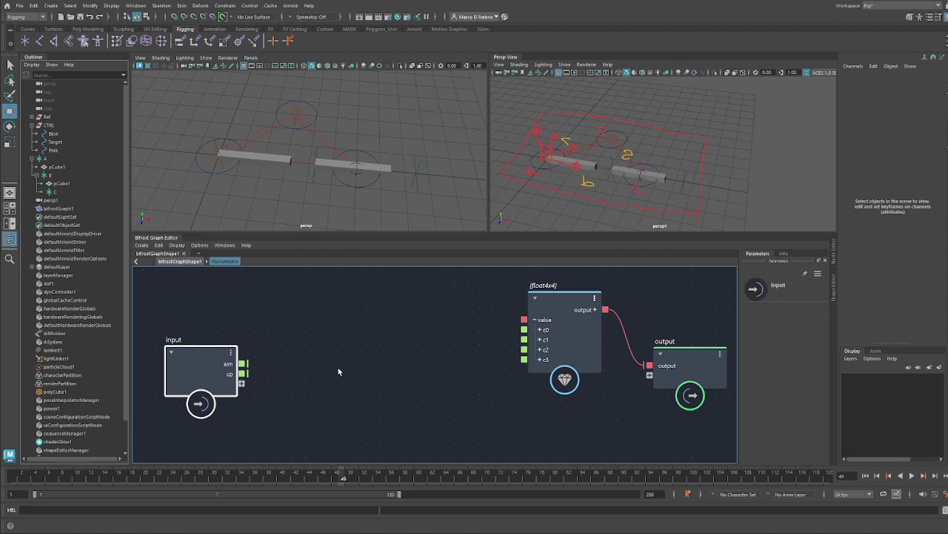
{"action": "middle_click_drag", "start_coordinate": [339, 370], "coordinate": [390, 362], "text": "alt"}
{"action": "left_click_drag", "start_coordinate": [255, 355], "coordinate": [212, 342]}
Step: Add a normalize node next to the compound's input node and feed it from the aim port
{"action": "left_click", "coordinate": [354, 338]}
{"action": "key", "text": "Tab"}
{"action": "type", "text": "no"}
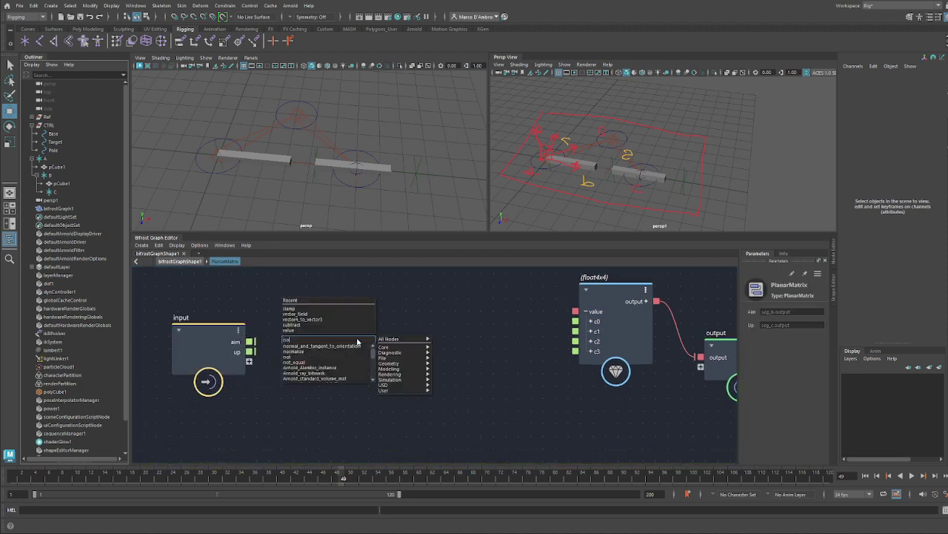
{"action": "type", "text": "r"}
{"action": "key", "text": "Down"}
{"action": "key", "text": "Return"}
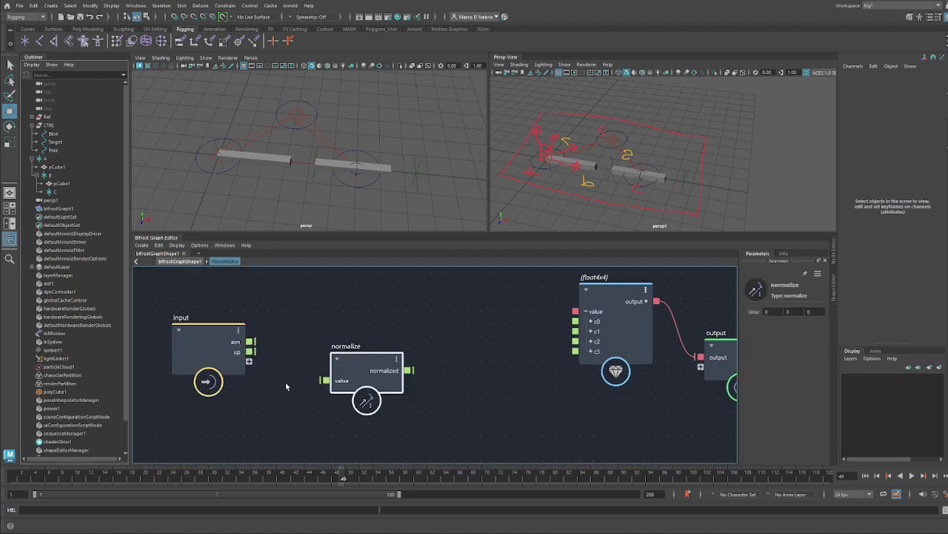
{"action": "left_click_drag", "start_coordinate": [326, 383], "coordinate": [326, 383]}
{"action": "left_click_drag", "start_coordinate": [379, 383], "coordinate": [351, 322]}
Step: Connect the normalized aim vector to the matrix's c0 column, collapse c0 and reposition the input and normalize nodes
{"action": "middle_click_drag", "start_coordinate": [395, 352], "coordinate": [362, 377], "text": "alt"}
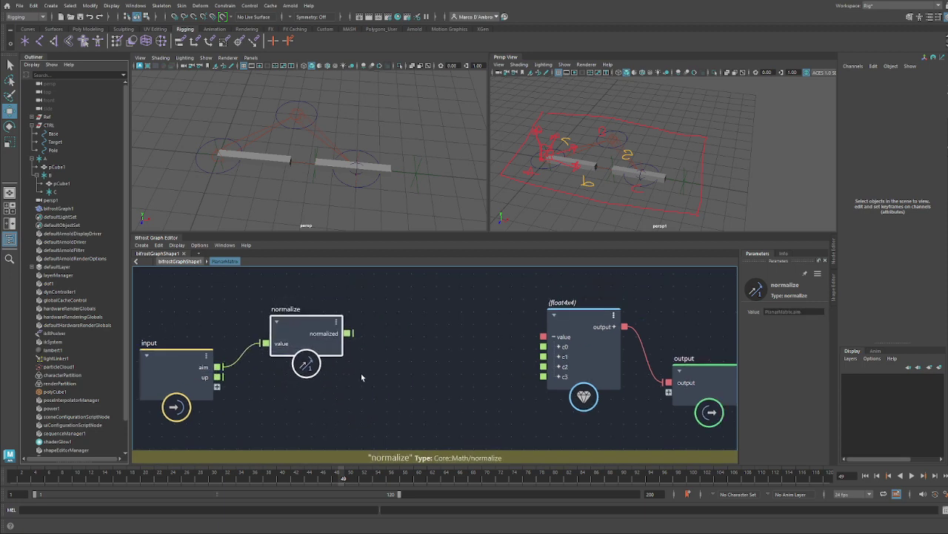
{"action": "left_click_drag", "start_coordinate": [347, 334], "coordinate": [543, 347]}
{"action": "left_click_drag", "start_coordinate": [307, 360], "coordinate": [283, 353]}
{"action": "left_click_drag", "start_coordinate": [182, 330], "coordinate": [135, 361]}
{"action": "left_click_drag", "start_coordinate": [284, 336], "coordinate": [226, 329]}
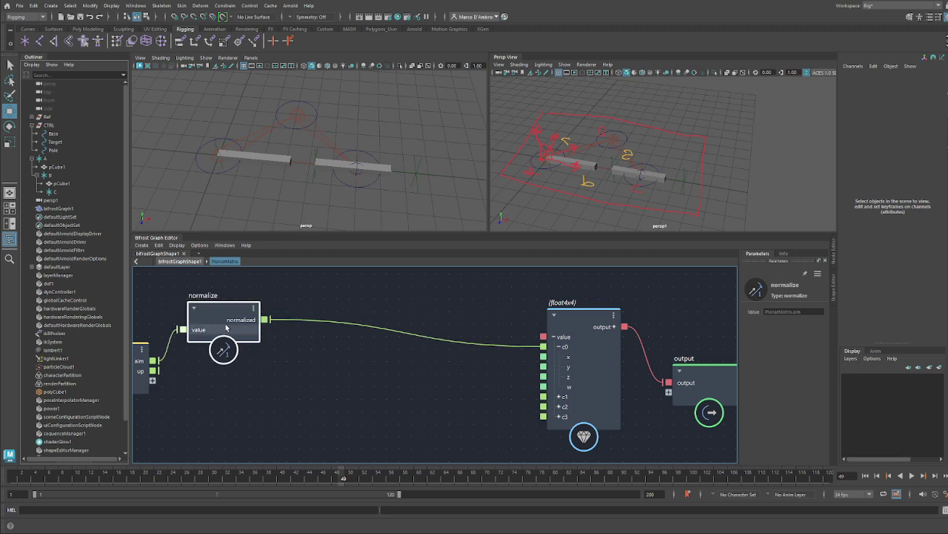
{"action": "middle_click_drag", "start_coordinate": [405, 414], "coordinate": [337, 412], "text": "alt"}
{"action": "left_click", "coordinate": [491, 346]}
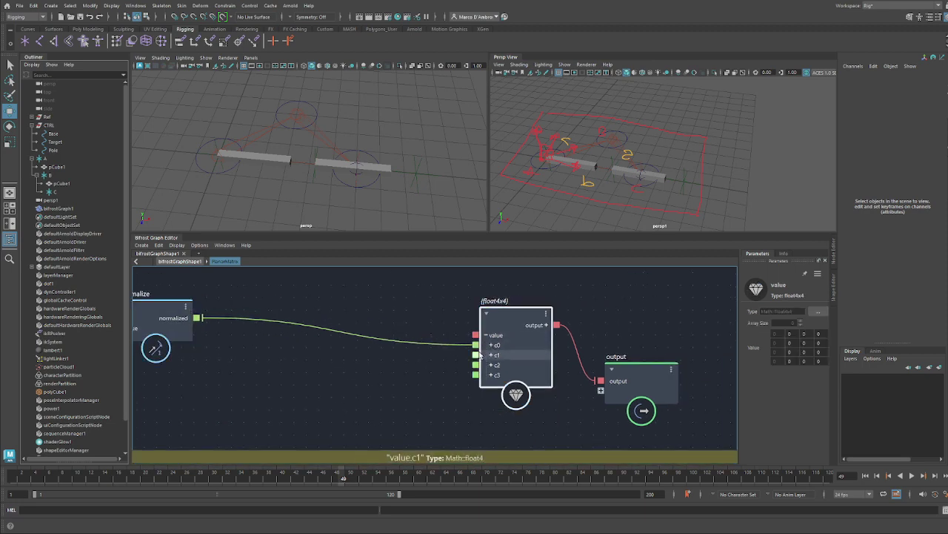
Step: Duplicate the normalize node, place the copy below the original and feed it from the up port
{"action": "middle_click_drag", "start_coordinate": [445, 385], "coordinate": [558, 379]}
{"action": "key", "text": "ctrl+d"}
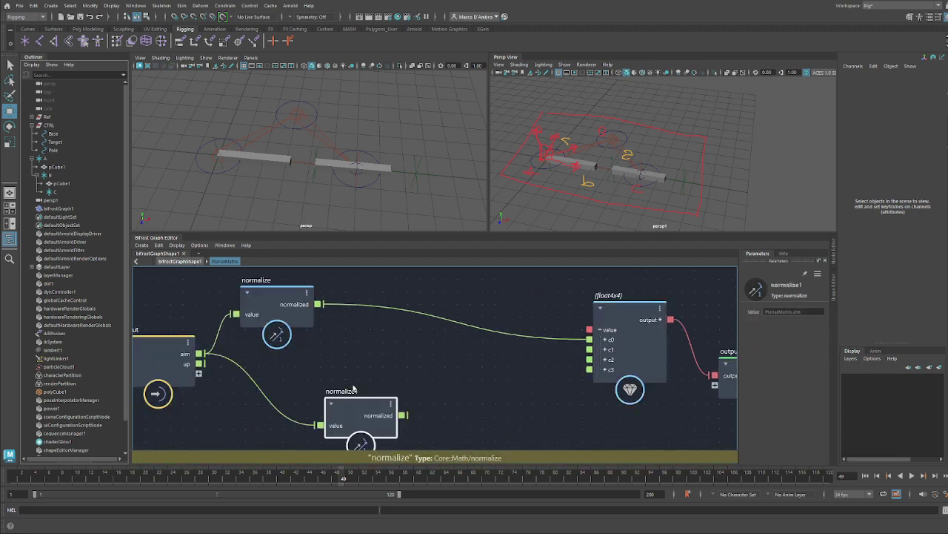
{"action": "left_click_drag", "start_coordinate": [351, 415], "coordinate": [324, 398]}
{"action": "left_click_drag", "start_coordinate": [199, 364], "coordinate": [291, 405]}
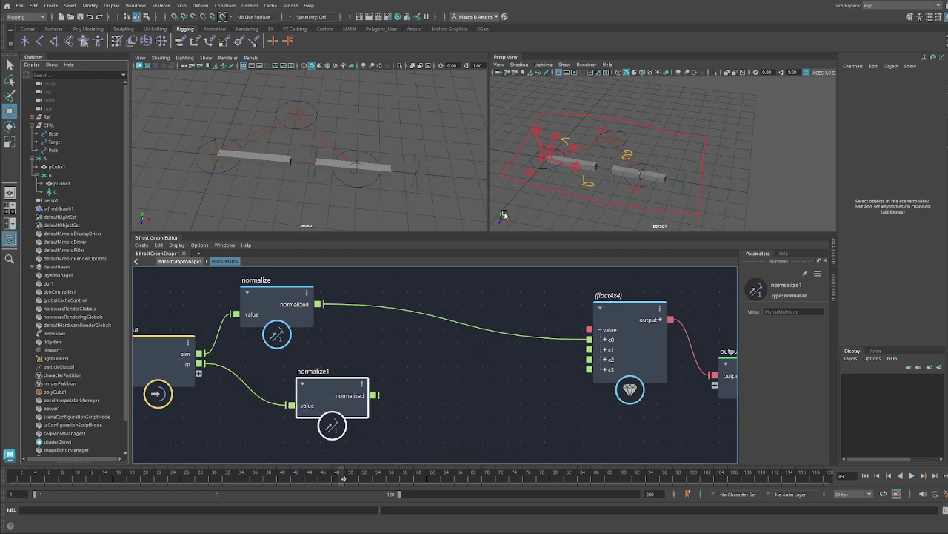
{"action": "left_click_drag", "start_coordinate": [364, 394], "coordinate": [359, 387]}
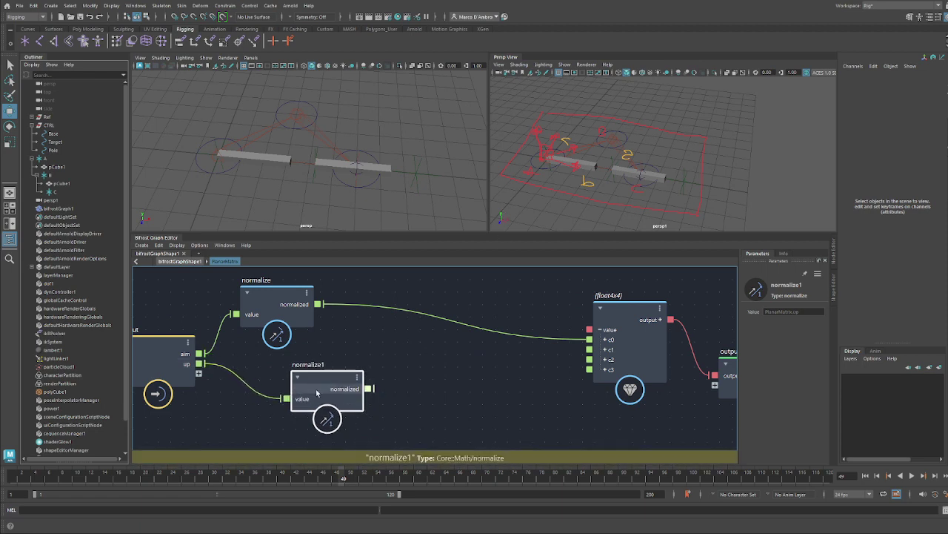
Step: Shift the normalize1 node aside, add a cross node and place it beside the two normalize nodes
{"action": "left_click_drag", "start_coordinate": [555, 362], "coordinate": [507, 369]}
{"action": "left_click_drag", "start_coordinate": [323, 398], "coordinate": [287, 410]}
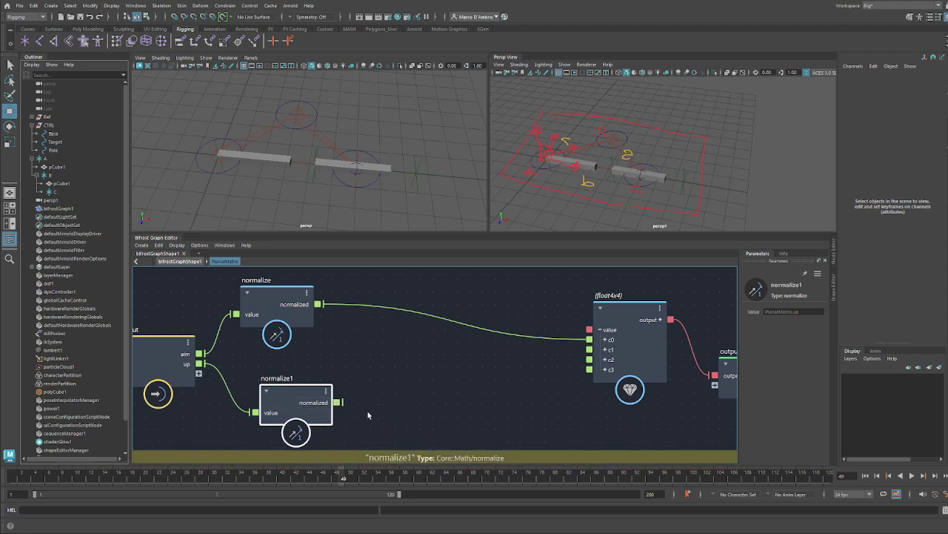
{"action": "middle_click_drag", "start_coordinate": [390, 404], "coordinate": [342, 401], "text": "alt"}
{"action": "left_click", "coordinate": [343, 401]}
{"action": "key", "text": "Tab"}
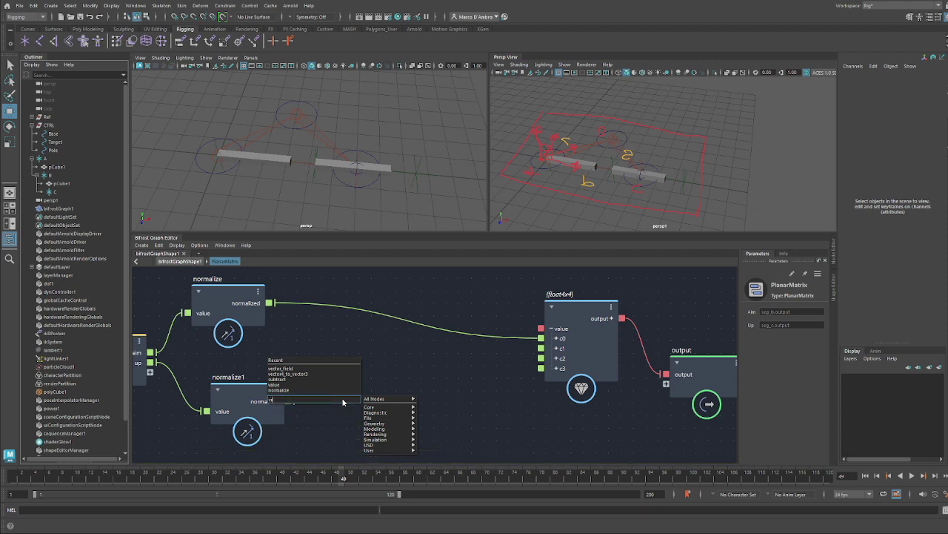
{"action": "type", "text": "cr"}
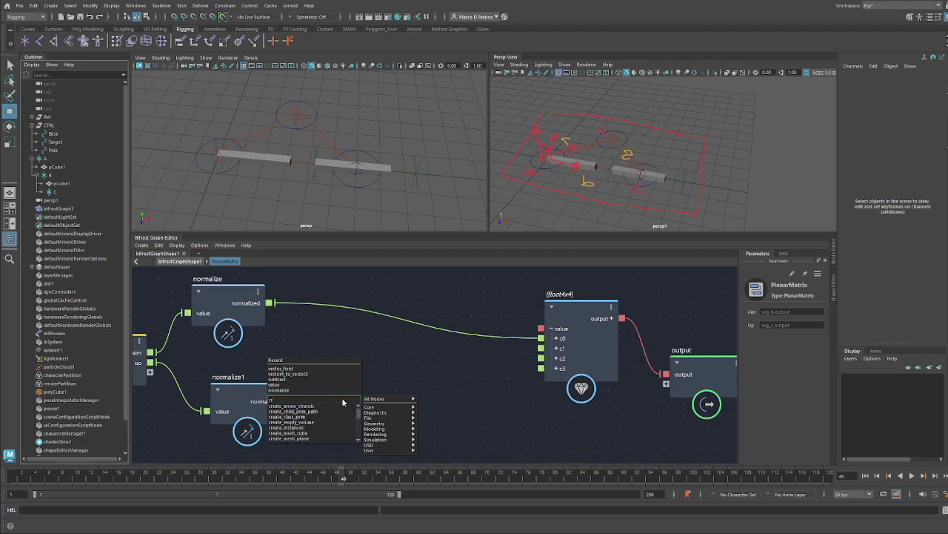
{"action": "type", "text": "oss"}
{"action": "key", "text": "Return"}
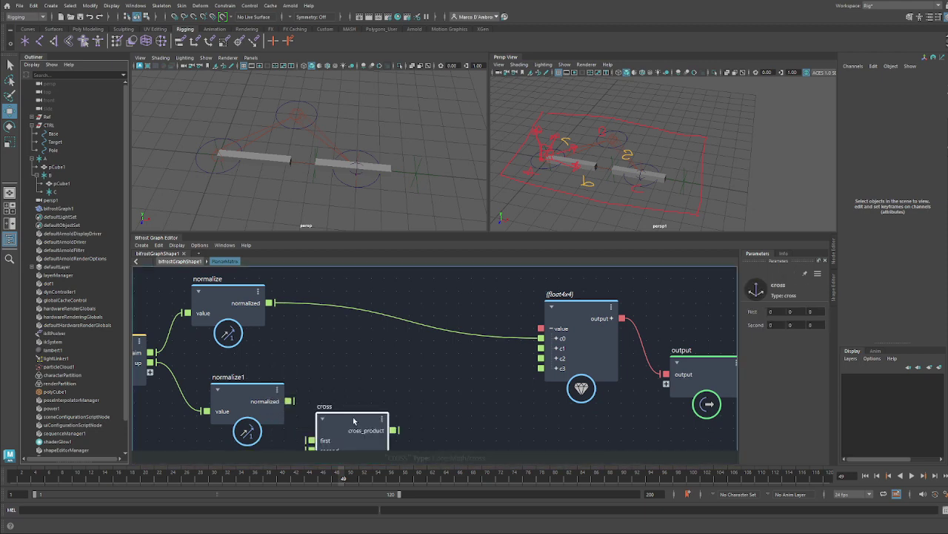
{"action": "left_click_drag", "start_coordinate": [354, 420], "coordinate": [376, 375]}
Step: Connect the normalized aim and up vectors to the cross node's first and second inputs and rename the node right
{"action": "left_click_drag", "start_coordinate": [270, 303], "coordinate": [335, 405]}
{"action": "left_click_drag", "start_coordinate": [268, 401], "coordinate": [239, 410]}
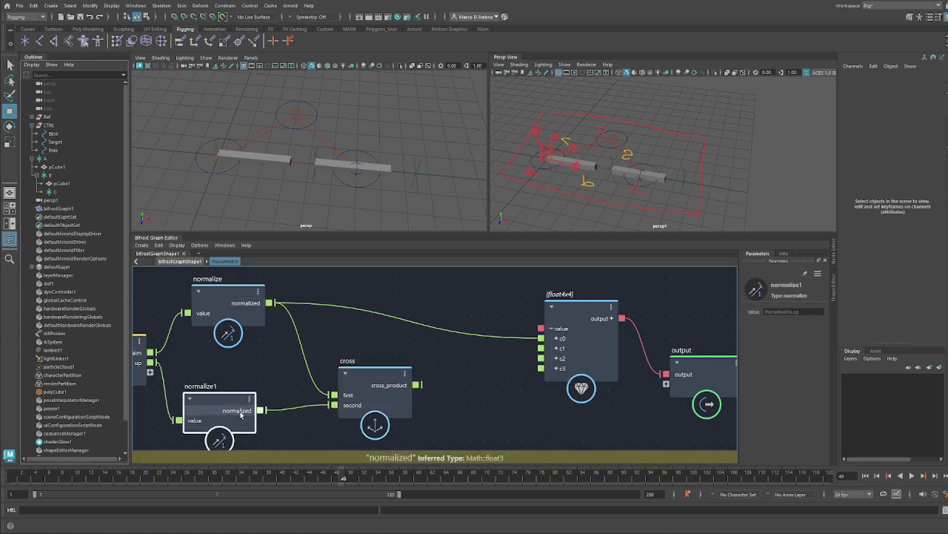
{"action": "left_click", "coordinate": [351, 369]}
{"action": "double_click", "coordinate": [348, 361]}
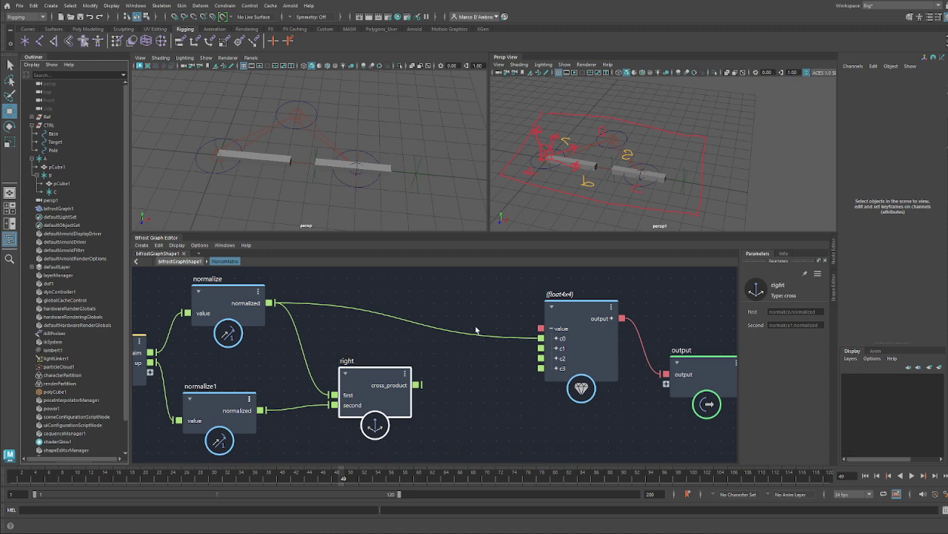
Step: Move the float4x4 matrix and output nodes farther from the right node to make room between them
{"action": "middle_click_drag", "start_coordinate": [476, 330], "coordinate": [231, 332], "text": "alt"}
{"action": "left_click_drag", "start_coordinate": [583, 400], "coordinate": [312, 334]}
{"action": "left_click", "coordinate": [381, 283]}
{"action": "left_click_drag", "start_coordinate": [326, 285], "coordinate": [545, 428]}
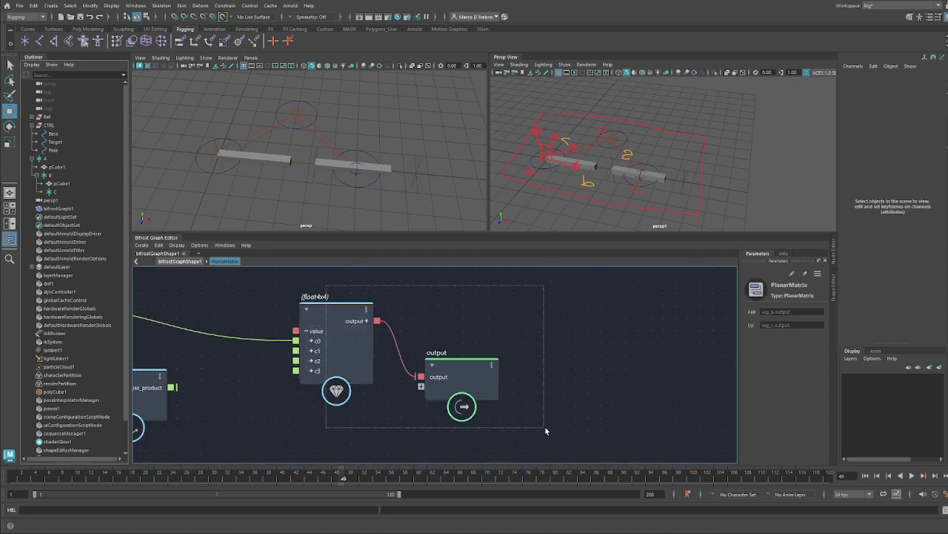
{"action": "left_click_drag", "start_coordinate": [342, 354], "coordinate": [473, 345]}
Step: Add a normalize node fed by right's cross_product and connect its normalized output to the matrix's c2 column
{"action": "key", "text": "Tab"}
{"action": "type", "text": "norm"}
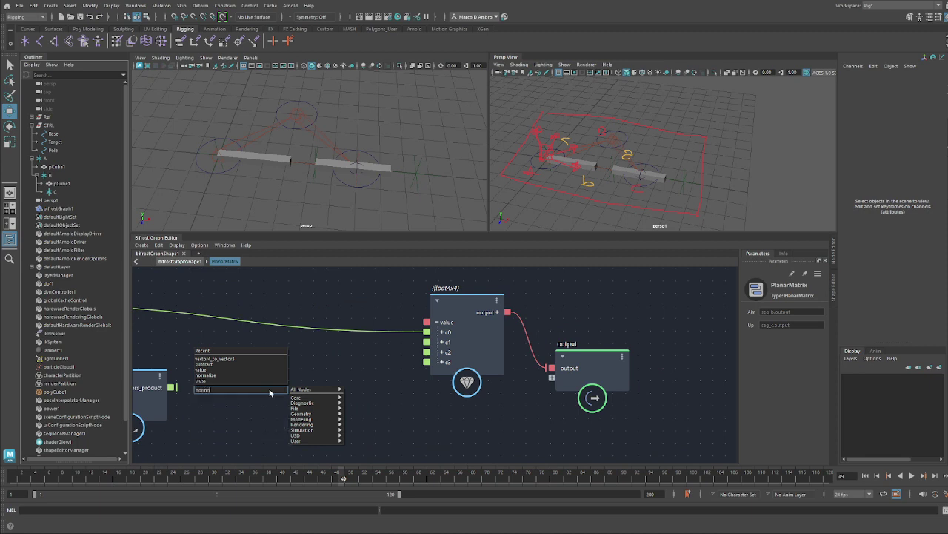
{"action": "key", "text": "Down"}
{"action": "key", "text": "Return"}
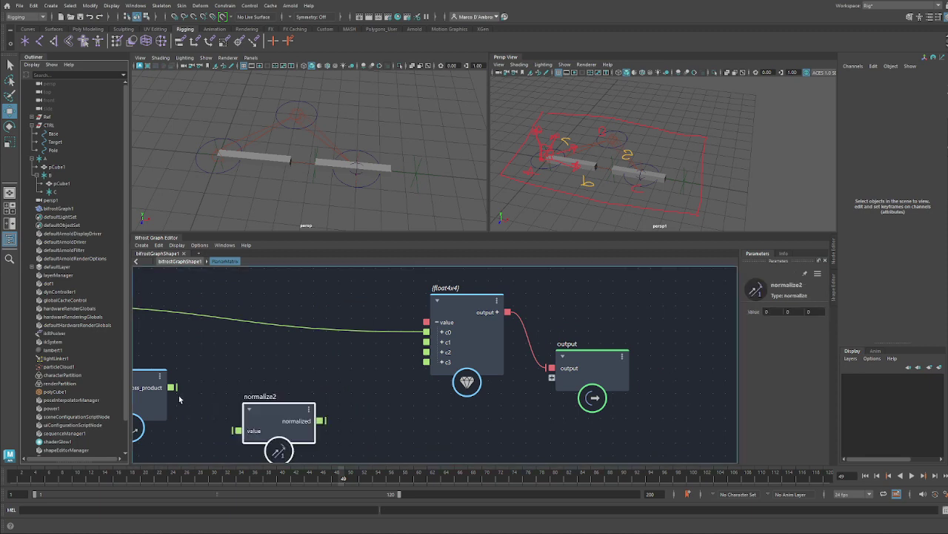
{"action": "left_click_drag", "start_coordinate": [174, 388], "coordinate": [429, 353]}
{"action": "left_click", "coordinate": [443, 352]}
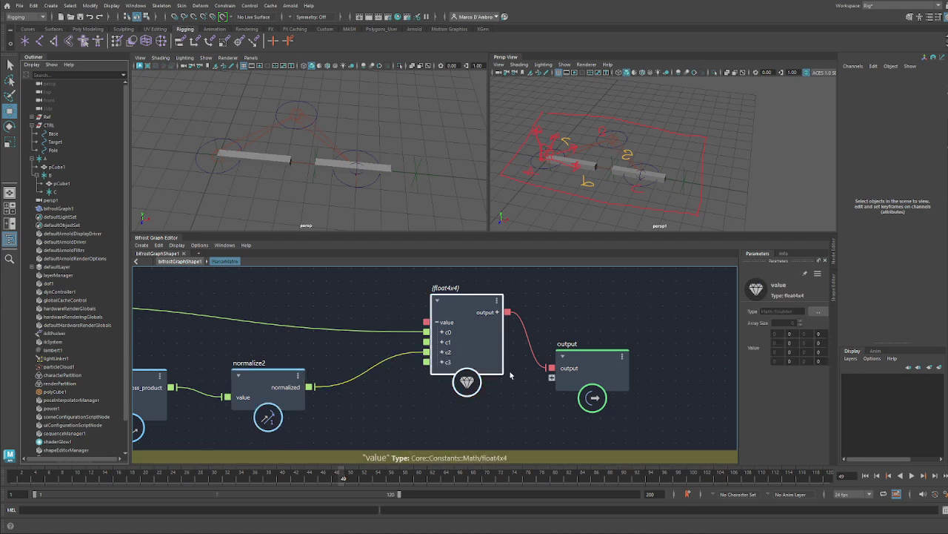
Step: Duplicate the right and normalize2 nodes with their connections and place the copies above the originals
{"action": "middle_click_drag", "start_coordinate": [485, 364], "coordinate": [702, 362], "text": "alt"}
{"action": "scroll", "coordinate": [489, 399], "scroll_direction": "down", "scroll_amount": 2}
{"action": "left_click", "coordinate": [542, 428]}
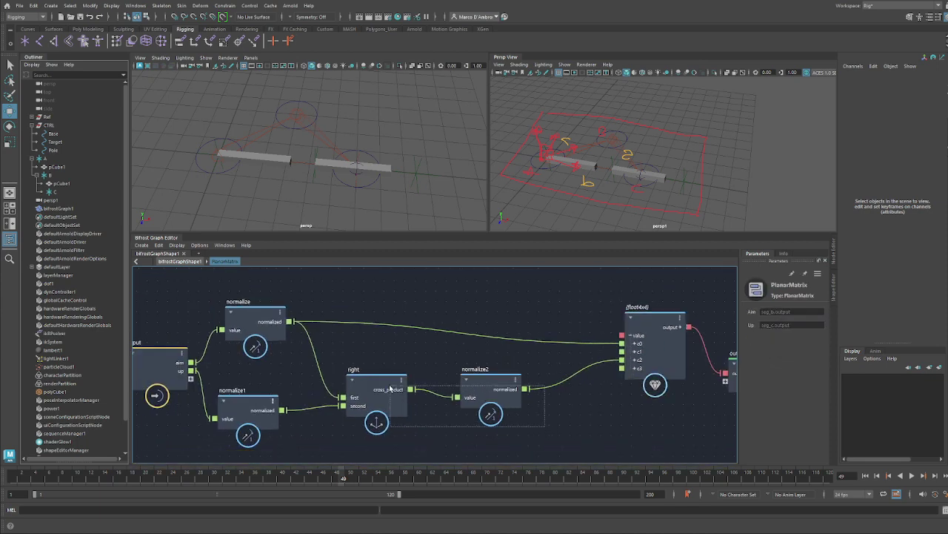
{"action": "left_click_drag", "start_coordinate": [390, 388], "coordinate": [393, 389]}
{"action": "key", "text": "ctrl+shift+d"}
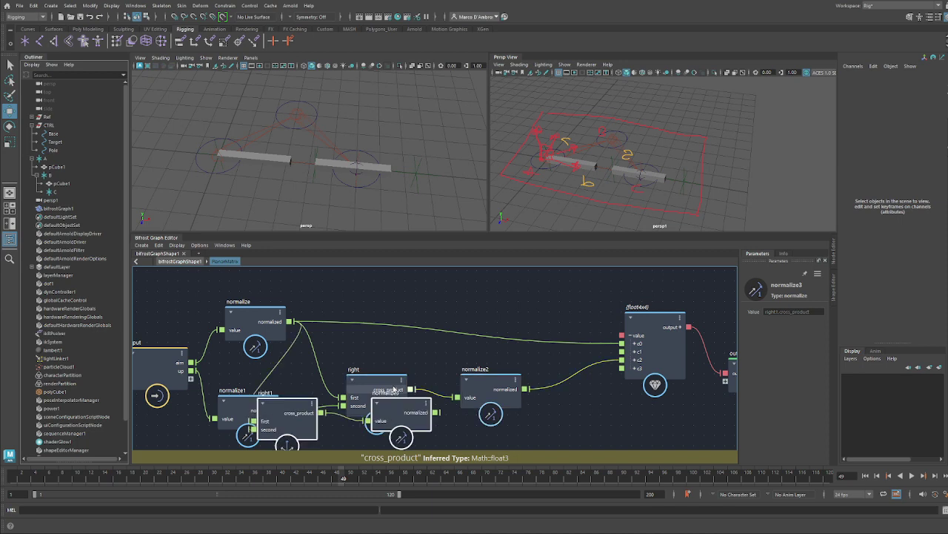
{"action": "left_click_drag", "start_coordinate": [285, 412], "coordinate": [419, 295]}
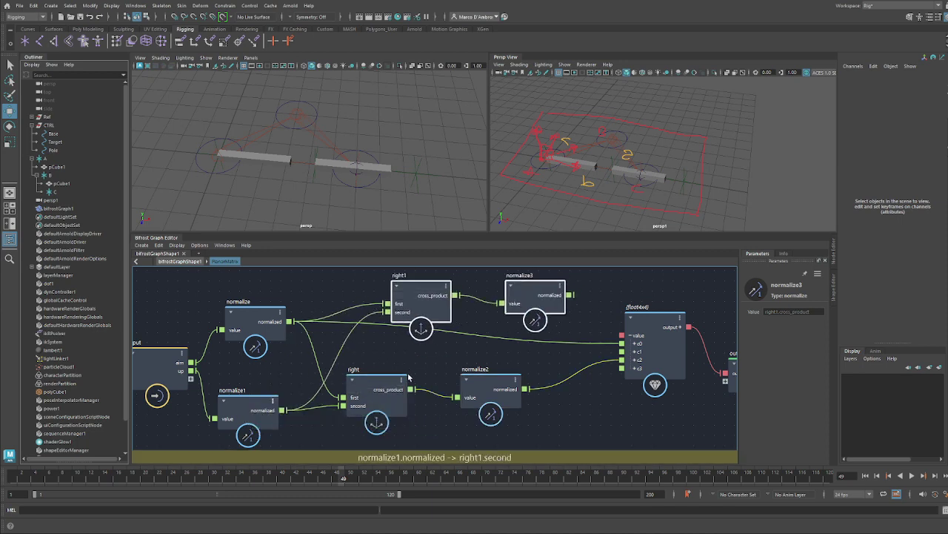
Step: Feed the copied cross node's first input from right's cross_product and its second from the normalized aim, and rename it up
{"action": "middle_click_drag", "start_coordinate": [408, 378], "coordinate": [347, 330]}
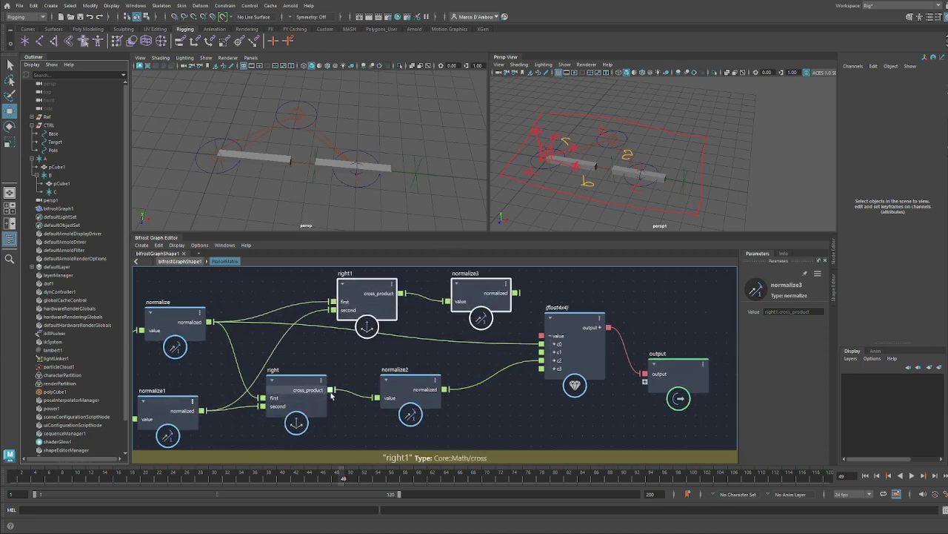
{"action": "left_click_drag", "start_coordinate": [331, 391], "coordinate": [338, 312]}
{"action": "middle_click_drag", "start_coordinate": [355, 343], "coordinate": [408, 342]}
{"action": "middle_click_drag", "start_coordinate": [409, 381], "coordinate": [333, 418]}
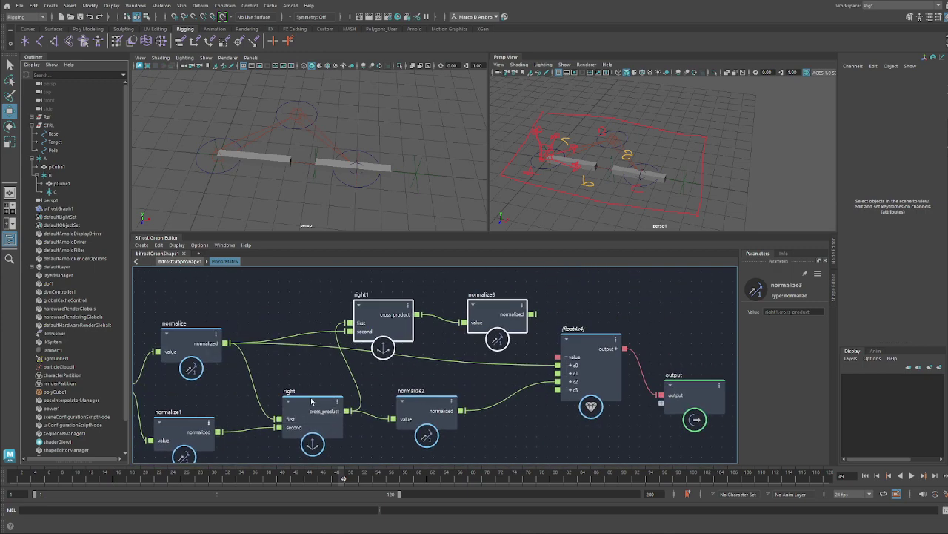
{"action": "double_click", "coordinate": [360, 294]}
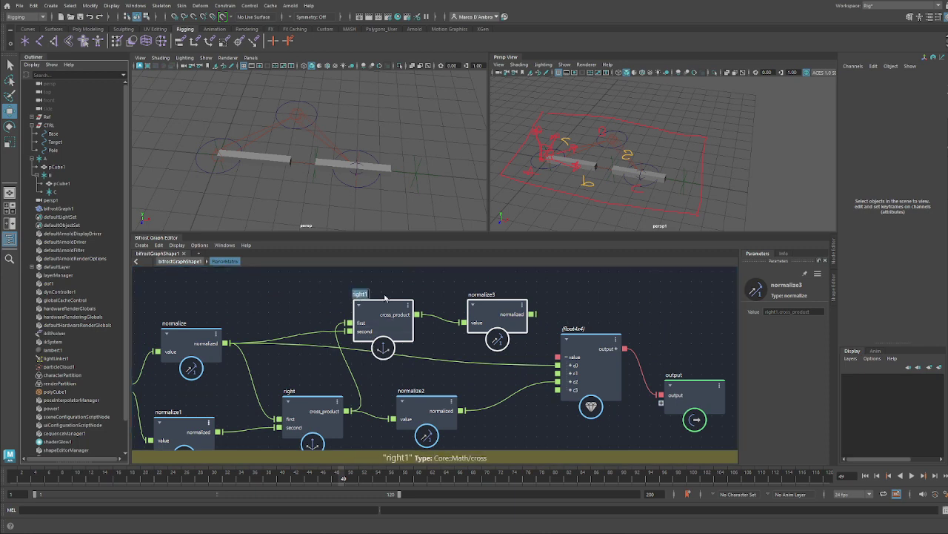
{"action": "type", "text": "up"}
{"action": "key", "text": "Return"}
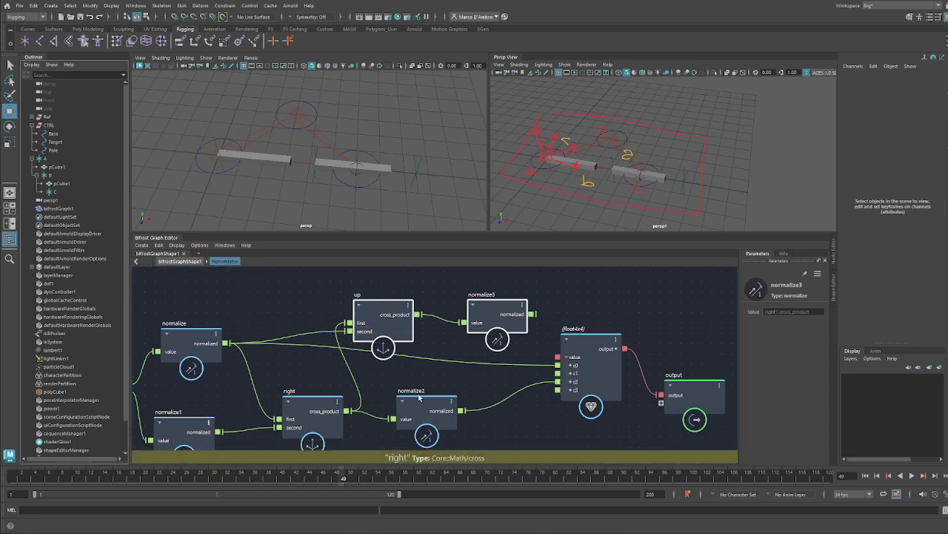
Step: Move the float4x4 matrix and output nodes away from normalize2 and normalize3 to leave space for conversion nodes
{"action": "middle_click_drag", "start_coordinate": [419, 398], "coordinate": [344, 395]}
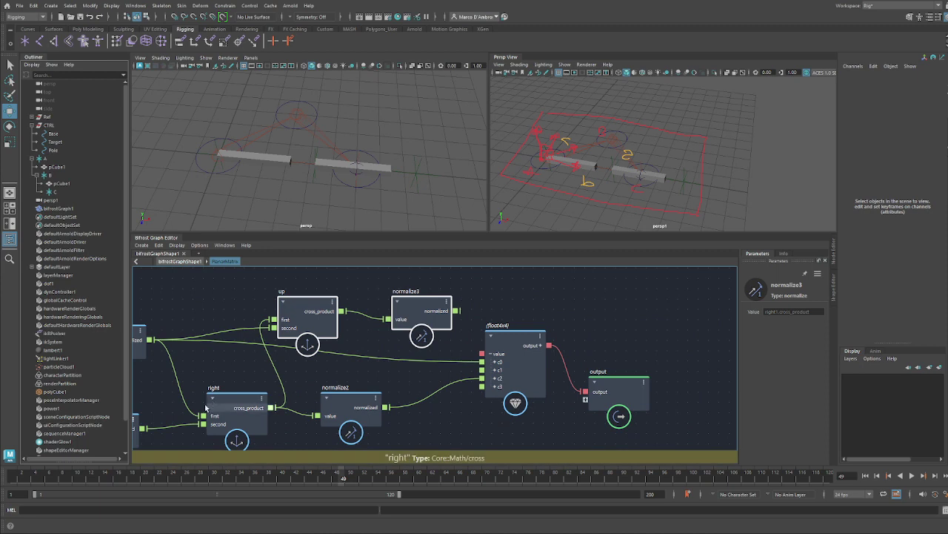
{"action": "middle_click_drag", "start_coordinate": [487, 405], "coordinate": [433, 396]}
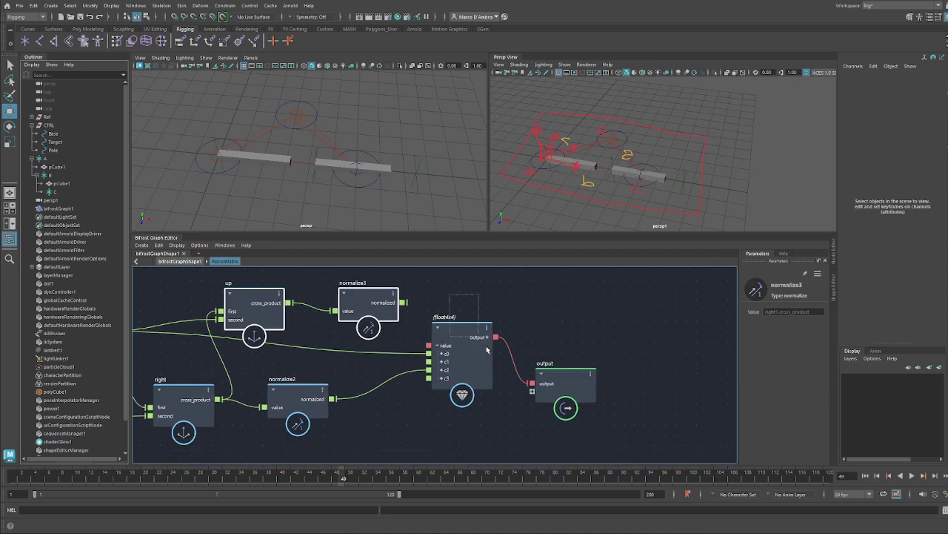
{"action": "left_click_drag", "start_coordinate": [487, 349], "coordinate": [511, 357]}
{"action": "left_click", "coordinate": [660, 364]}
{"action": "left_click_drag", "start_coordinate": [477, 314], "coordinate": [547, 383]}
{"action": "left_click_drag", "start_coordinate": [487, 371], "coordinate": [663, 376]}
{"action": "left_click", "coordinate": [441, 306]}
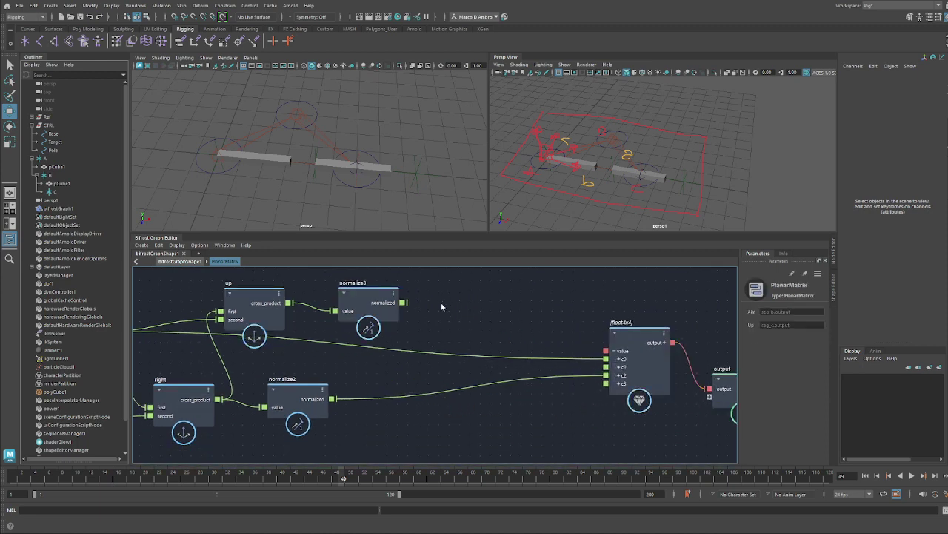
Step: Delete the connections from the normalize nodes into the matrix's c0 and c2 columns
{"action": "middle_click_drag", "start_coordinate": [441, 303], "coordinate": [562, 302]}
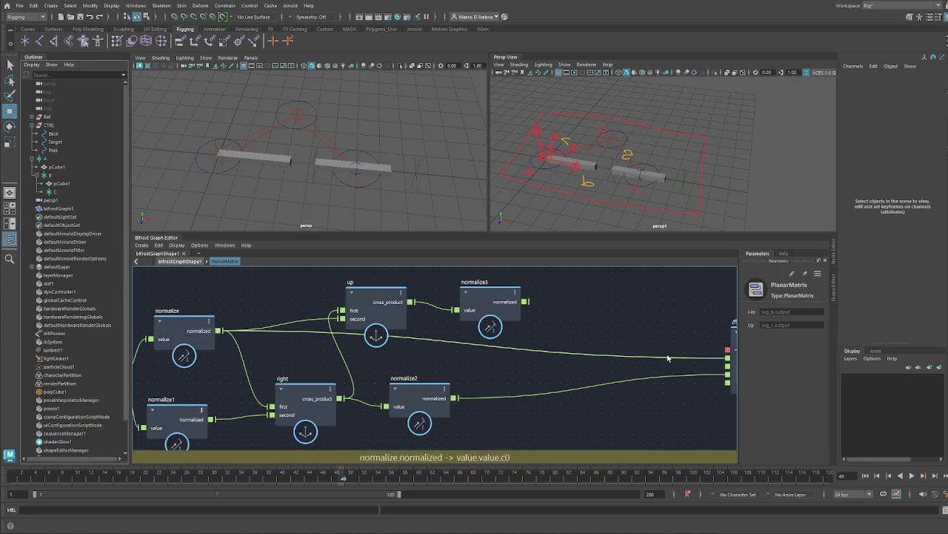
{"action": "middle_click_drag", "start_coordinate": [671, 271], "coordinate": [501, 269]}
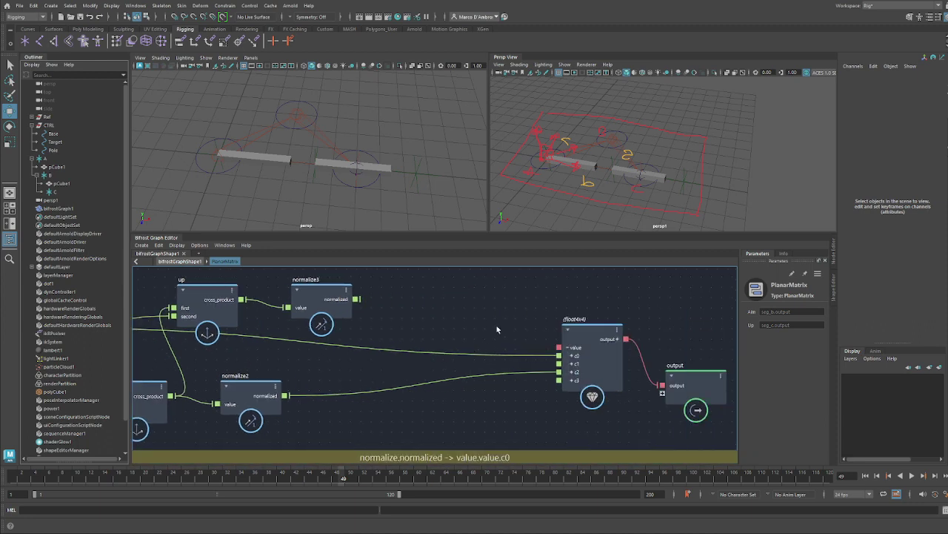
{"action": "left_click", "coordinate": [571, 357]}
{"action": "left_click_drag", "start_coordinate": [521, 321], "coordinate": [526, 382]}
{"action": "key", "text": "Delete"}
Step: Add a vector3_to_vector4 node before the matrix and paste two copies of it stacked below
{"action": "key", "text": "Tab"}
{"action": "type", "text": "ve"}
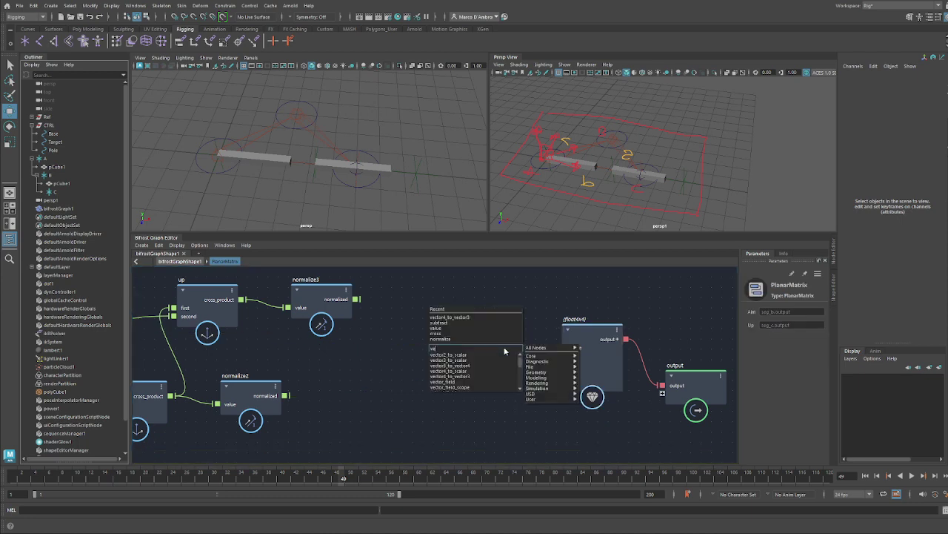
{"action": "key", "text": "Return"}
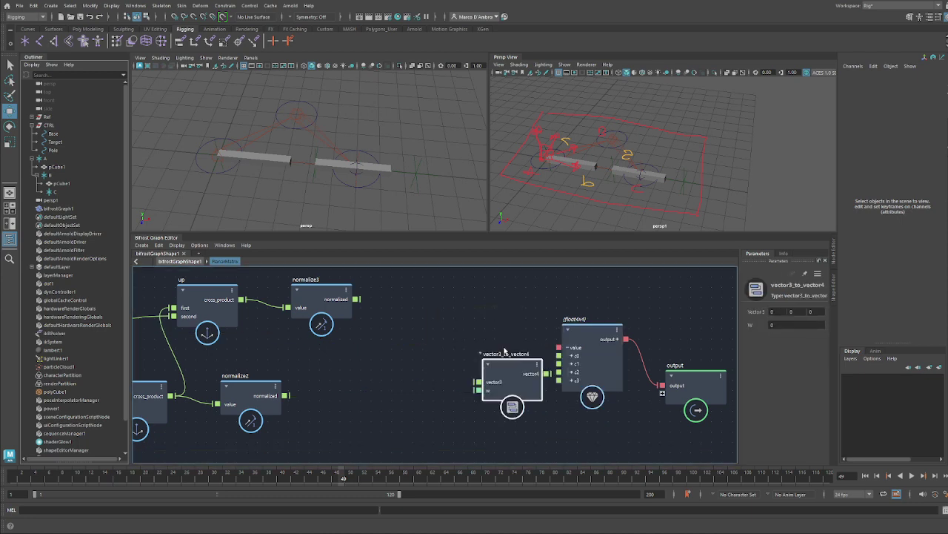
{"action": "left_click_drag", "start_coordinate": [505, 370], "coordinate": [455, 312]}
{"action": "key", "text": "ctrl+c"}
{"action": "key", "text": "ctrl+v"}
{"action": "left_click_drag", "start_coordinate": [464, 394], "coordinate": [459, 375]}
{"action": "key", "text": "ctrl+v"}
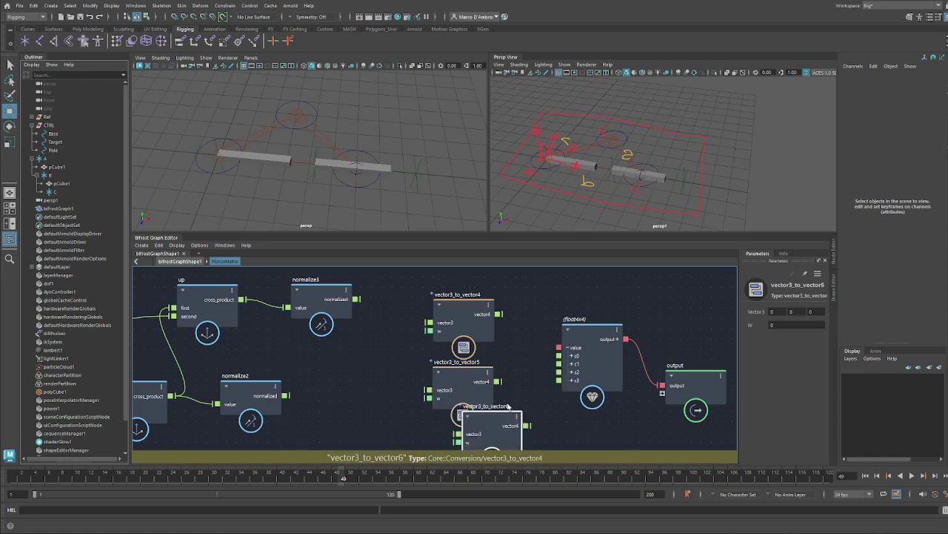
{"action": "middle_click_drag", "start_coordinate": [521, 392], "coordinate": [538, 334], "text": "alt"}
{"action": "left_click_drag", "start_coordinate": [511, 363], "coordinate": [496, 390]}
Step: Route the normalized aim vector through the first vector3_to_vector4 node into the matrix's c0 column
{"action": "middle_click_drag", "start_coordinate": [311, 316], "coordinate": [412, 373], "text": "alt"}
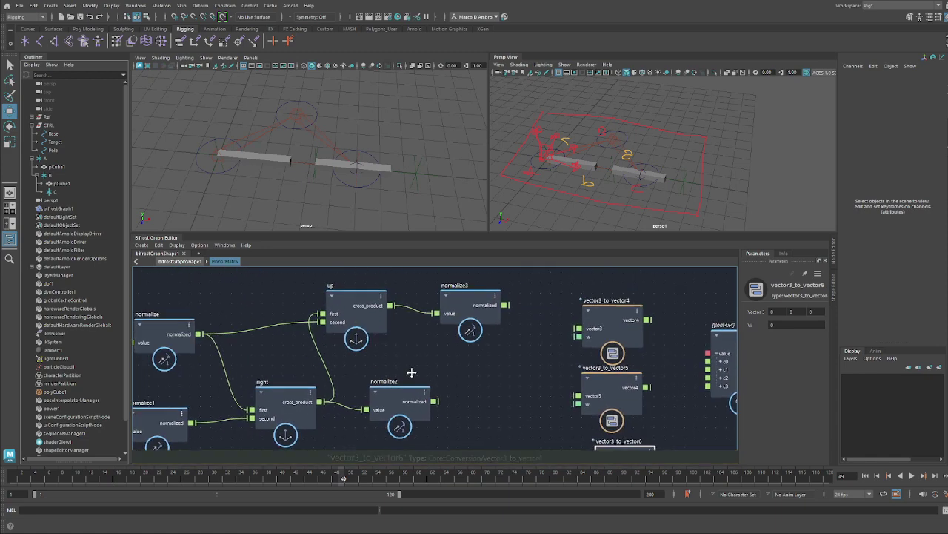
{"action": "scroll", "coordinate": [412, 373], "scroll_direction": "down", "scroll_amount": 2}
{"action": "left_click_drag", "start_coordinate": [233, 340], "coordinate": [549, 335]}
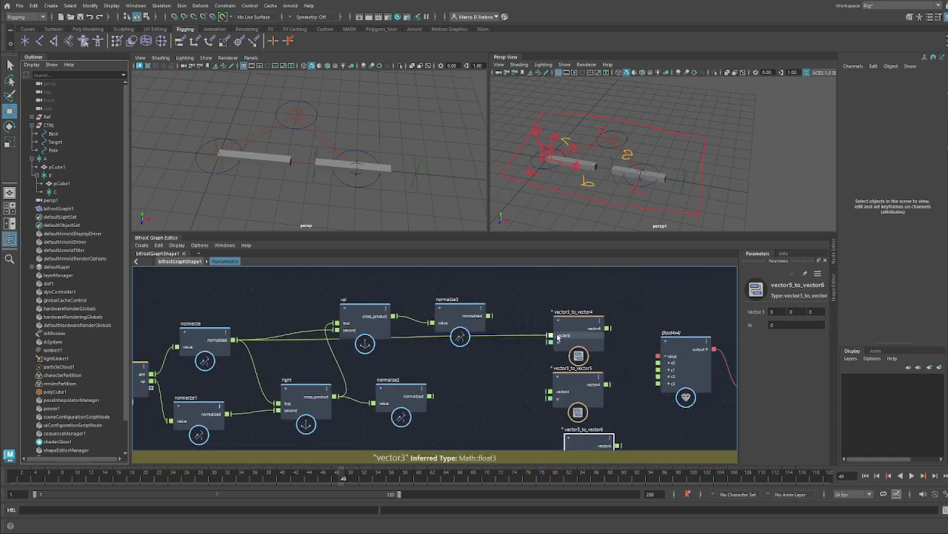
{"action": "left_click_drag", "start_coordinate": [607, 328], "coordinate": [658, 362]}
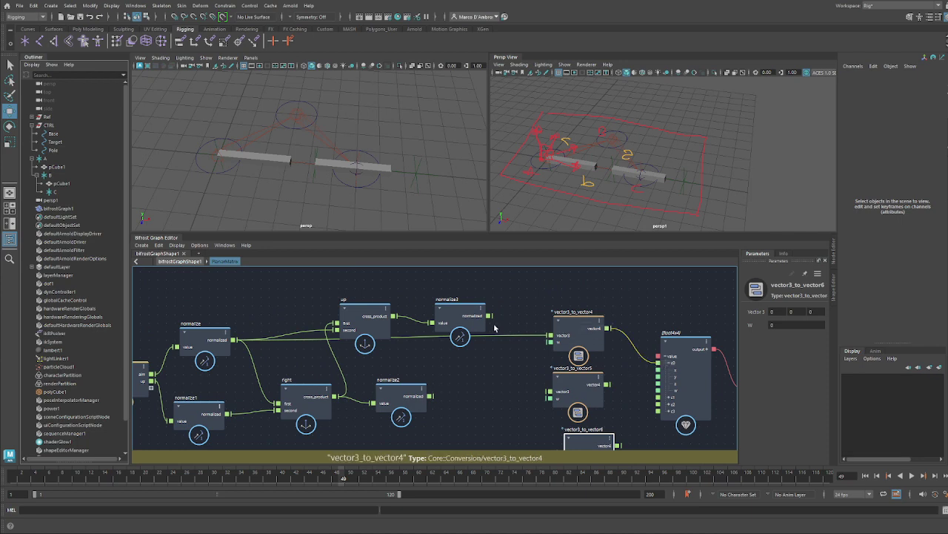
Step: Route normalize3 through the second conversion node into the matrix's c1 column and normalize2 through the third into c2
{"action": "middle_click_drag", "start_coordinate": [393, 383], "coordinate": [353, 369]}
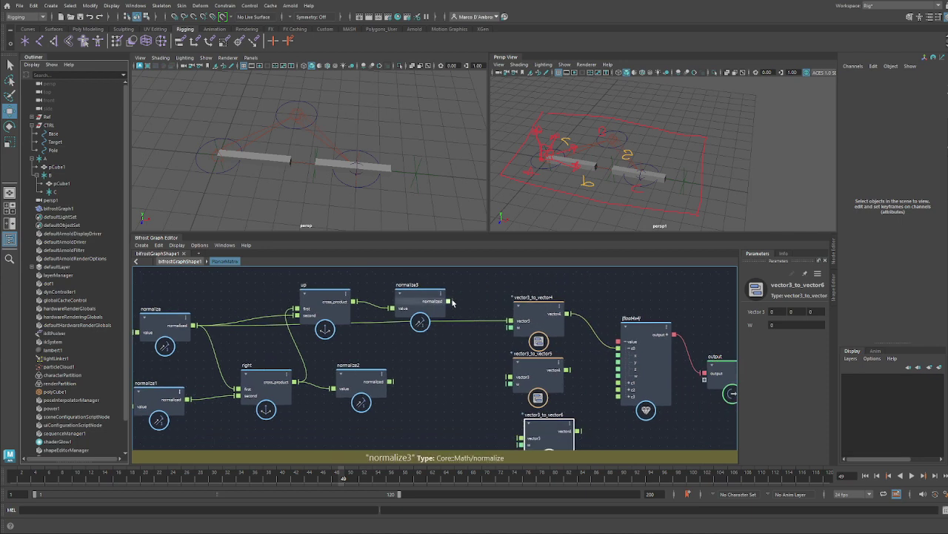
{"action": "left_click_drag", "start_coordinate": [449, 301], "coordinate": [510, 376]}
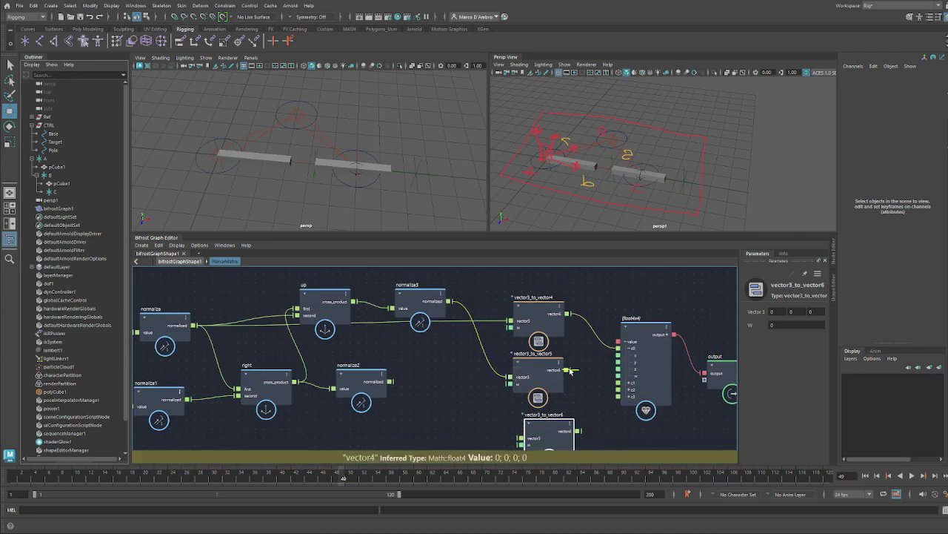
{"action": "left_click_drag", "start_coordinate": [599, 371], "coordinate": [619, 382]}
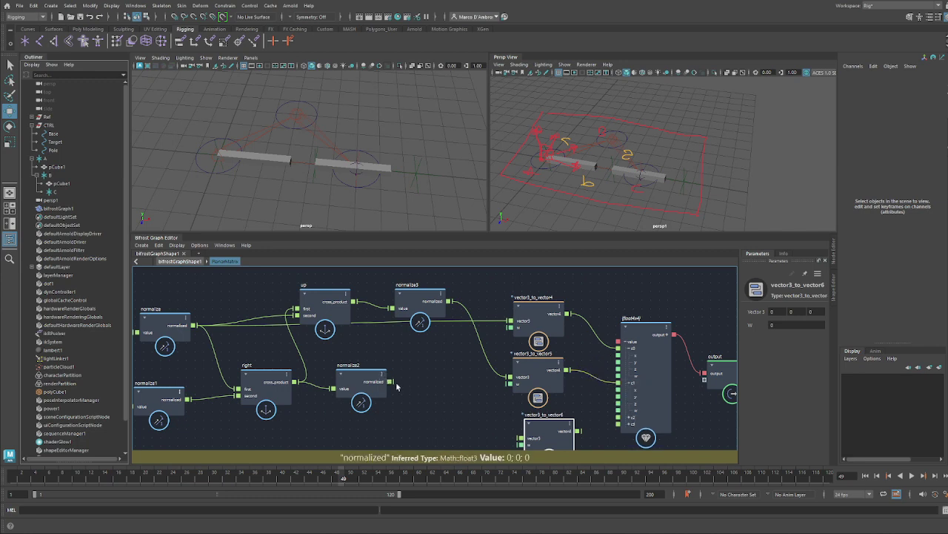
{"action": "left_click_drag", "start_coordinate": [435, 418], "coordinate": [521, 437]}
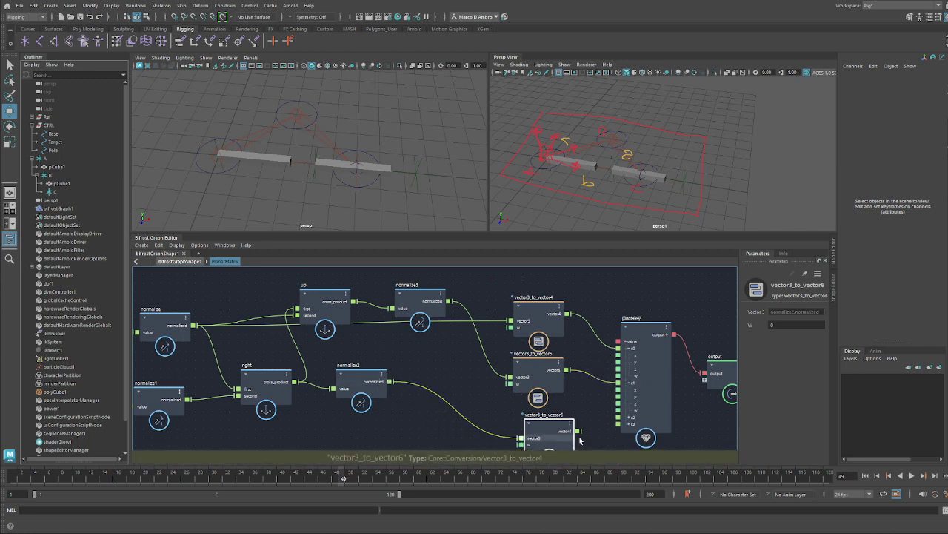
{"action": "left_click_drag", "start_coordinate": [580, 430], "coordinate": [618, 417]}
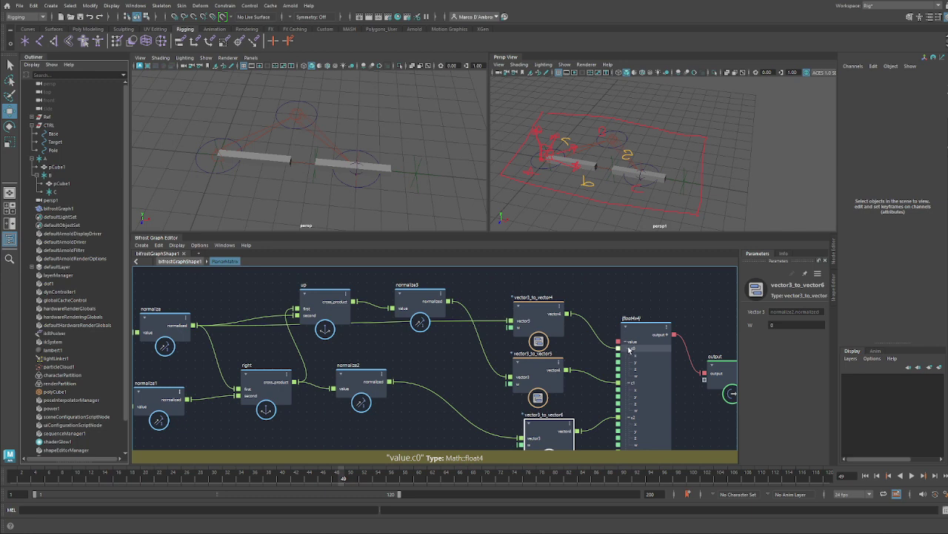
Step: Collapse the matrix's c0, c1 and c2 columns and stack the three conversion nodes closer together
{"action": "left_click", "coordinate": [629, 348]}
{"action": "left_click", "coordinate": [630, 355]}
{"action": "left_click", "coordinate": [632, 363]}
{"action": "scroll", "coordinate": [632, 363], "scroll_direction": "up", "scroll_amount": 1}
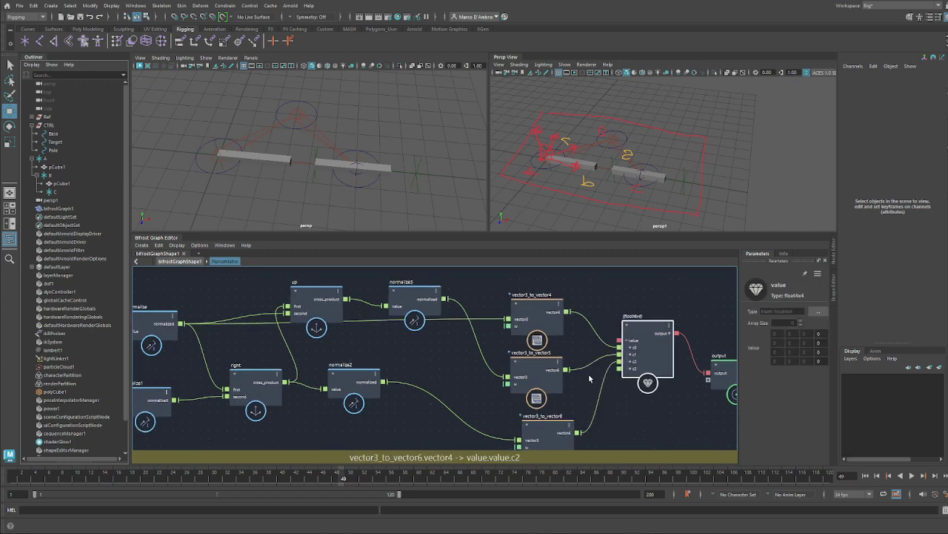
{"action": "left_click", "coordinate": [537, 311]}
{"action": "left_click_drag", "start_coordinate": [528, 375], "coordinate": [522, 341]}
{"action": "left_click_drag", "start_coordinate": [540, 426], "coordinate": [536, 371]}
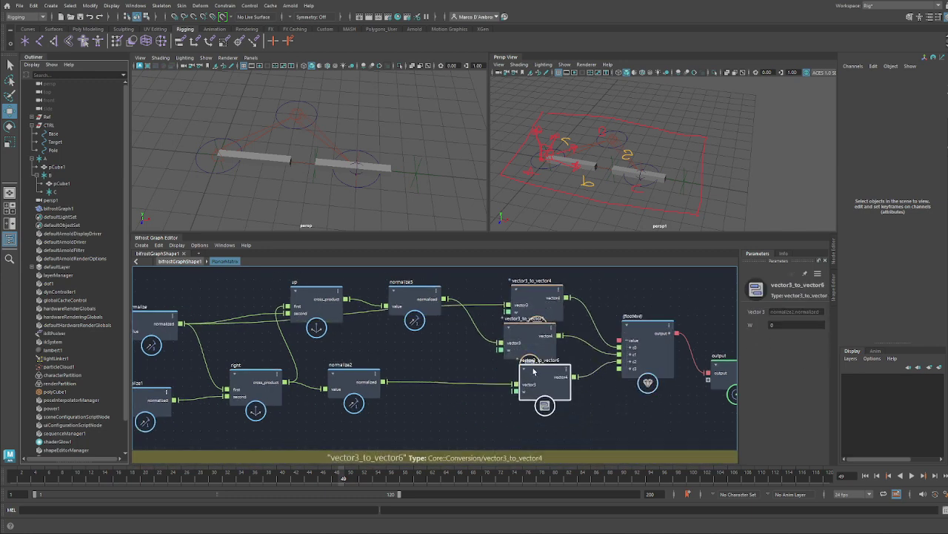
Step: Align the three vector3_to_vector4 nodes in a tidy column before the matrix node
{"action": "left_click_drag", "start_coordinate": [536, 310], "coordinate": [530, 279]}
{"action": "left_click", "coordinate": [526, 332]}
{"action": "left_click_drag", "start_coordinate": [526, 333], "coordinate": [528, 313]}
{"action": "left_click_drag", "start_coordinate": [546, 371], "coordinate": [529, 375]}
{"action": "middle_click_drag", "start_coordinate": [577, 410], "coordinate": [481, 375], "text": "alt"}
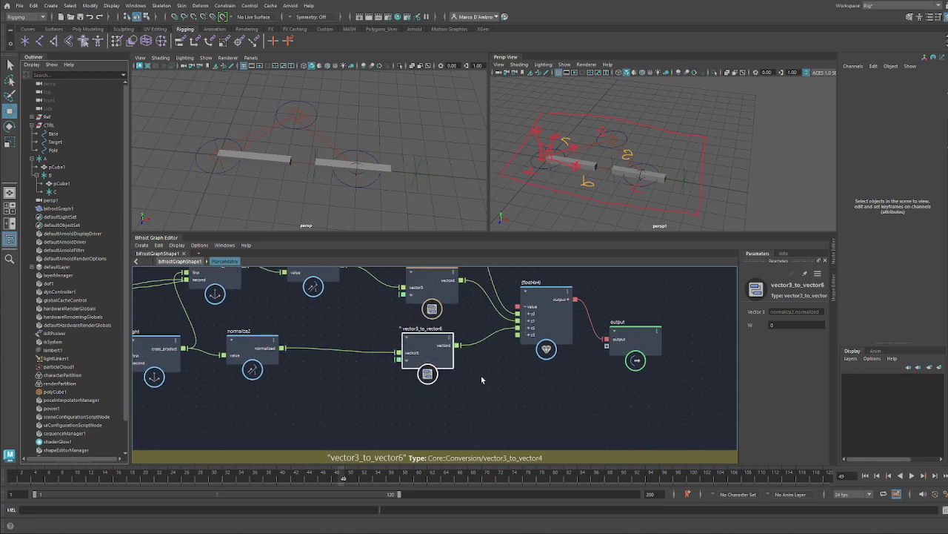
{"action": "scroll", "coordinate": [482, 376], "scroll_direction": "up", "scroll_amount": 1}
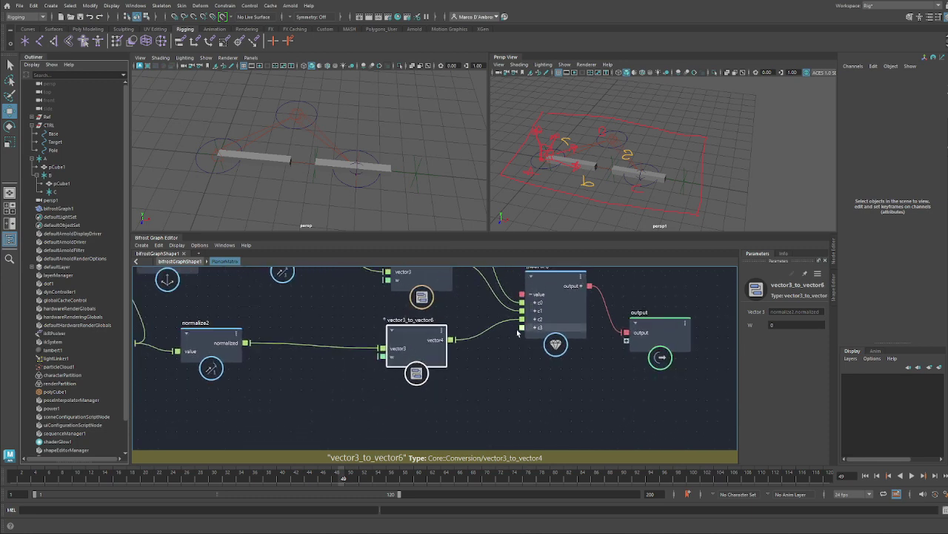
Step: Test the setup by shifting the Base control slightly in the viewport, and undo the move
{"action": "left_click", "coordinate": [214, 169]}
{"action": "mouse_move", "coordinate": [214, 155]}
{"action": "left_mouse_down"}
{"action": "mouse_move", "coordinate": [226, 133]}
{"action": "mouse_move", "coordinate": [217, 146]}
{"action": "left_mouse_up"}
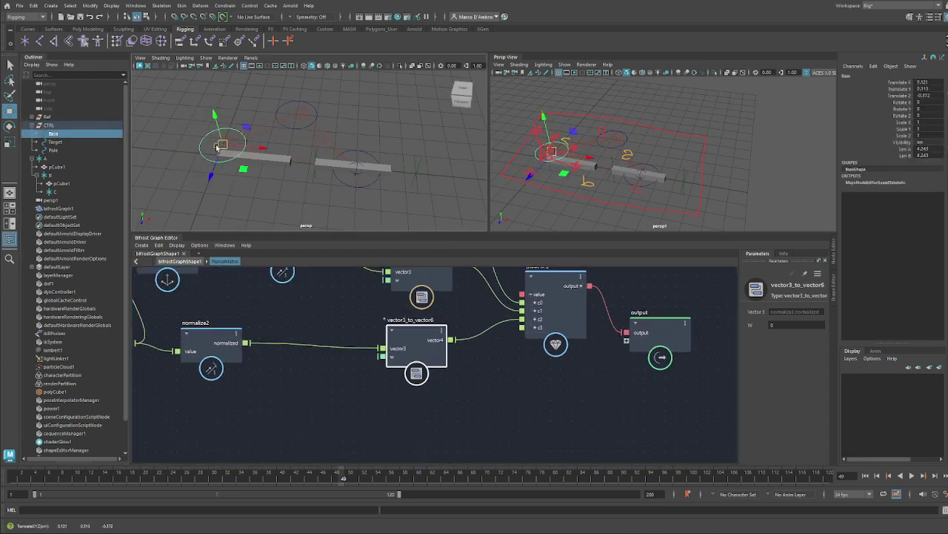
{"action": "key", "text": "ctrl+z"}
Step: Add a new input node inside the PlanarMatrix compound, below the third vector3_to_vector4 node
{"action": "left_click", "coordinate": [465, 428]}
{"action": "key", "text": "Tab"}
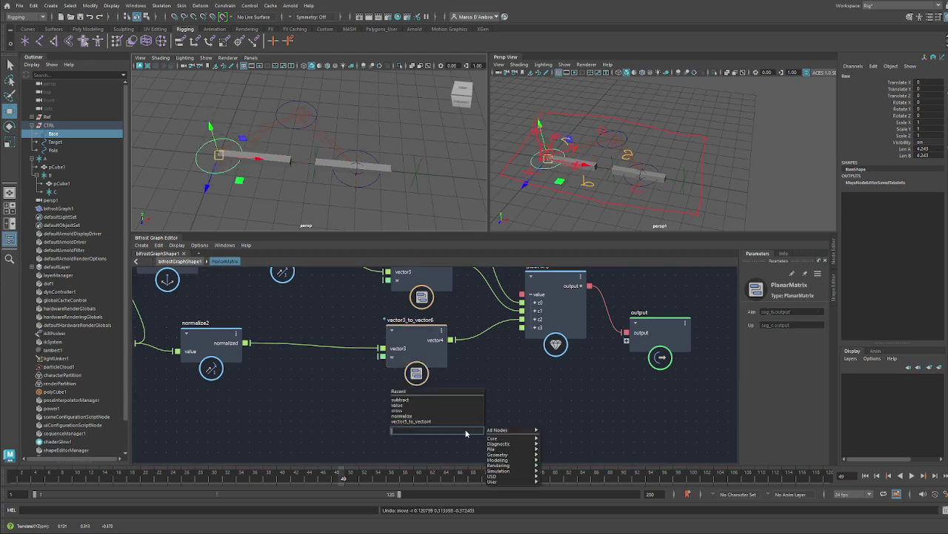
{"action": "type", "text": "in"}
{"action": "key", "text": "Down"}
{"action": "key", "text": "Down"}
{"action": "key", "text": "Down"}
{"action": "key", "text": "Down"}
{"action": "key", "text": "Down"}
{"action": "key", "text": "Down"}
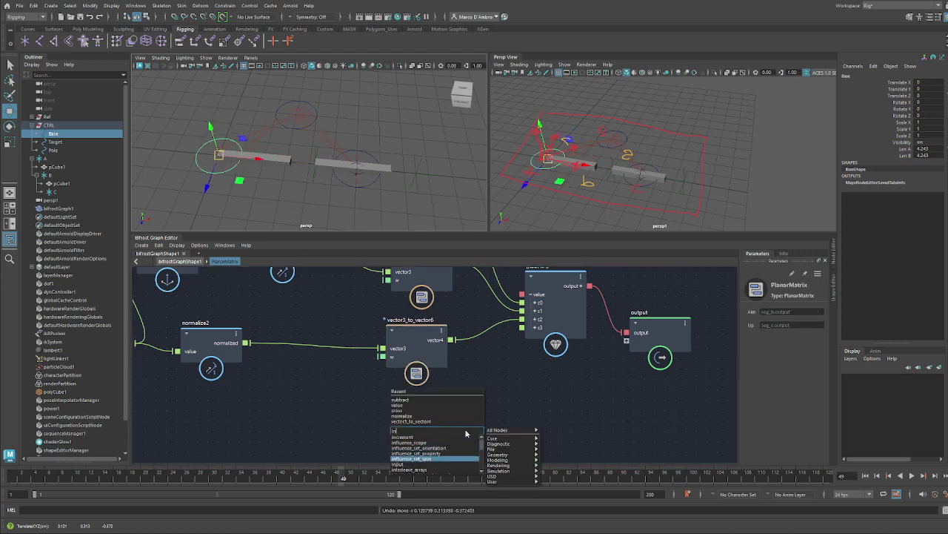
{"action": "key", "text": "Return"}
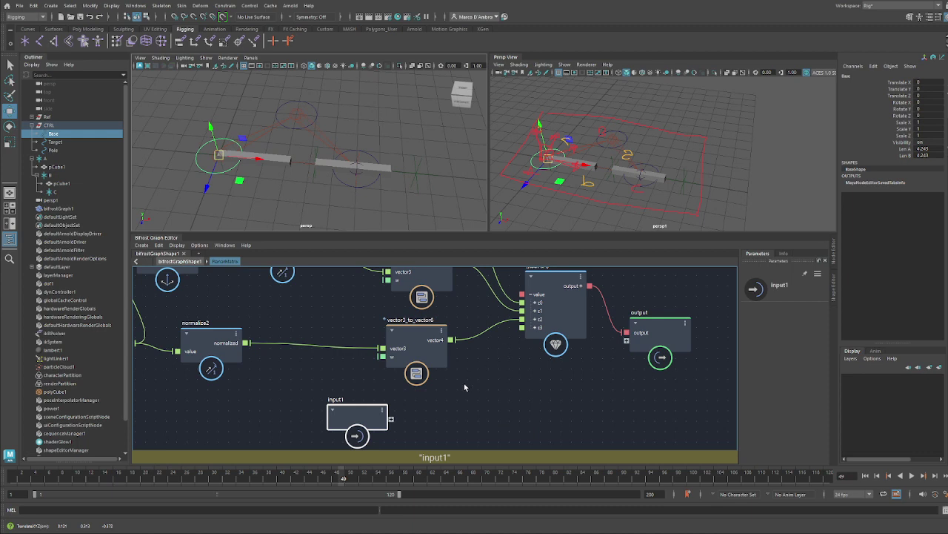
Step: Duplicate the third vector3_to_vector4 node, feed it from the new input node and connect its output to the matrix's c3 column
{"action": "left_click_drag", "start_coordinate": [432, 343], "coordinate": [432, 338]}
{"action": "key", "text": "ctrl+d"}
{"action": "left_click_drag", "start_coordinate": [458, 398], "coordinate": [435, 400]}
{"action": "left_click_drag", "start_coordinate": [504, 390], "coordinate": [523, 327]}
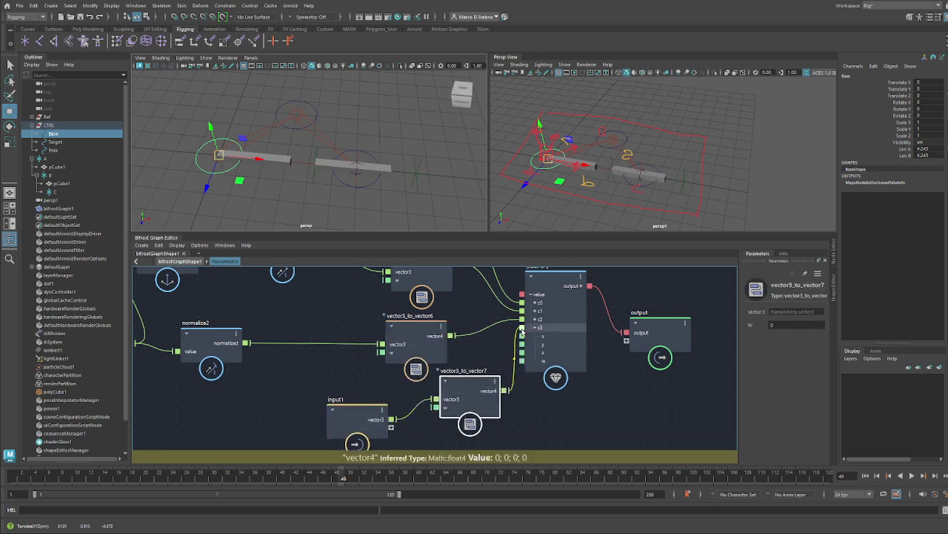
Step: Rename the new input node's vector3 port to position
{"action": "right_click", "coordinate": [341, 430]}
{"action": "left_click", "coordinate": [383, 428]}
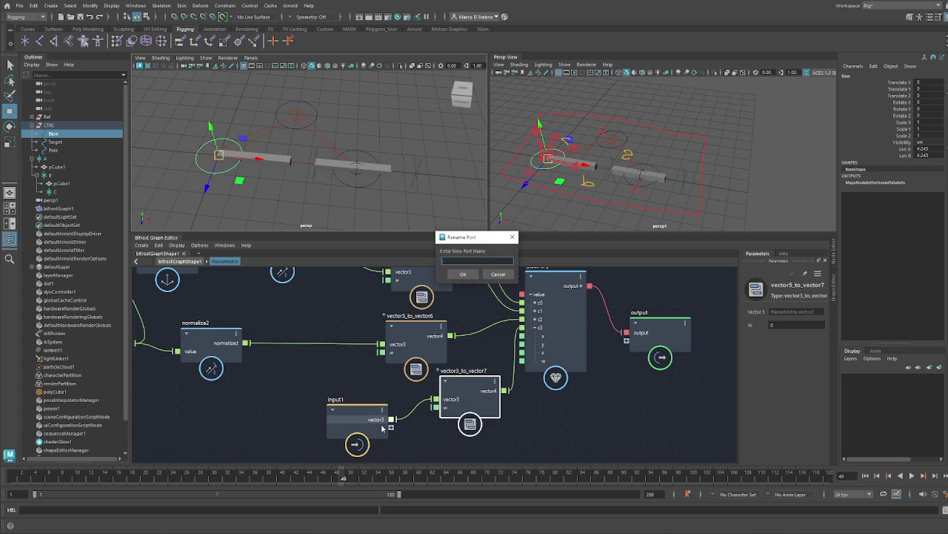
{"action": "type", "text": "position"}
{"action": "key", "text": "Return"}
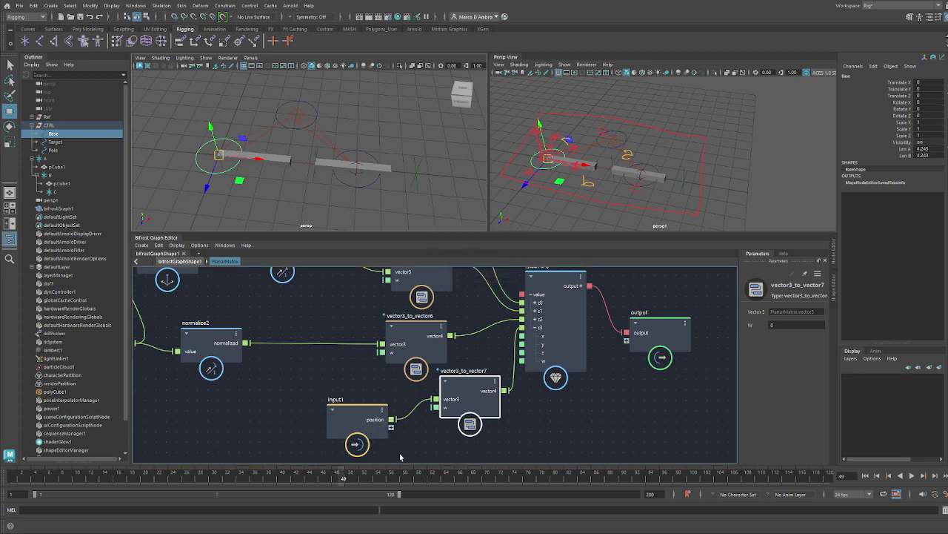
Step: Set W to 1 on the position's vector3_to_vector4 node and arrange it with the input node below the others
{"action": "left_click_drag", "start_coordinate": [459, 385], "coordinate": [432, 402]}
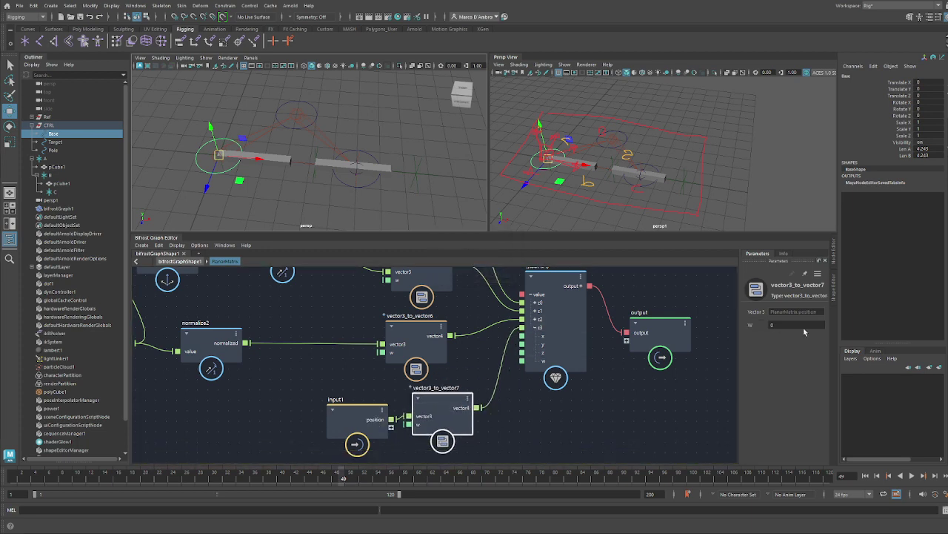
{"action": "middle_click_drag", "start_coordinate": [282, 359], "coordinate": [290, 355], "text": "alt"}
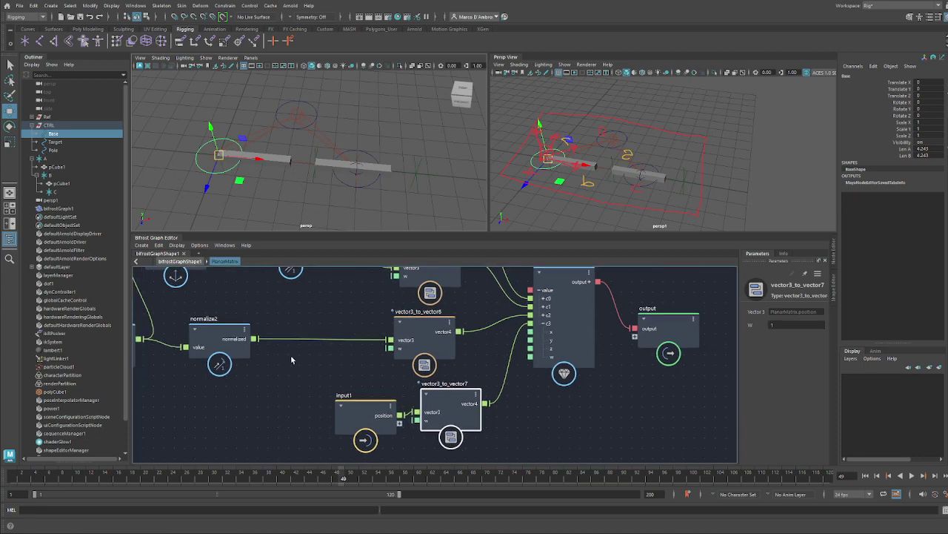
{"action": "left_click_drag", "start_coordinate": [379, 423], "coordinate": [325, 418]}
Step: In the top-level graph, connect point A's vector3 to PlanarMatrix's position and PlanarMatrix's output to the graph's A output
{"action": "left_click", "coordinate": [186, 261]}
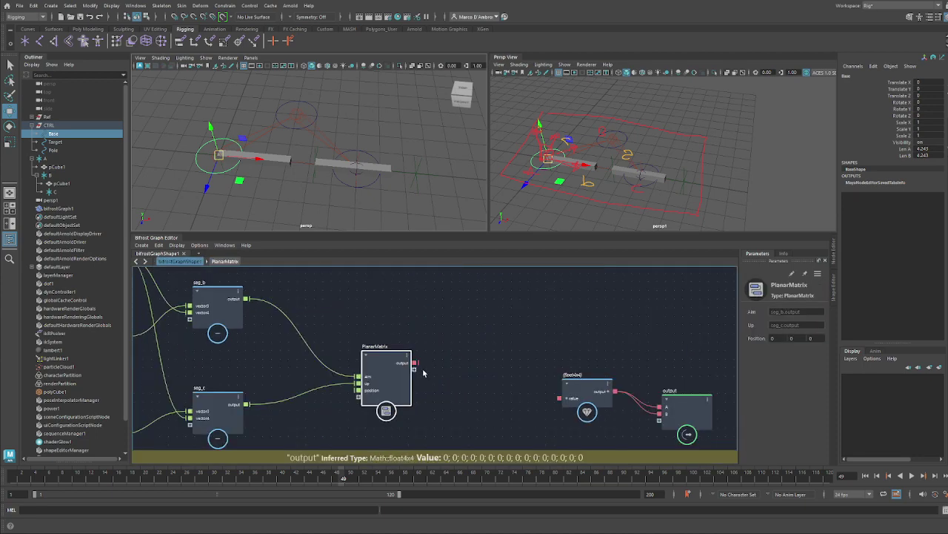
{"action": "mouse_move", "coordinate": [378, 288]}
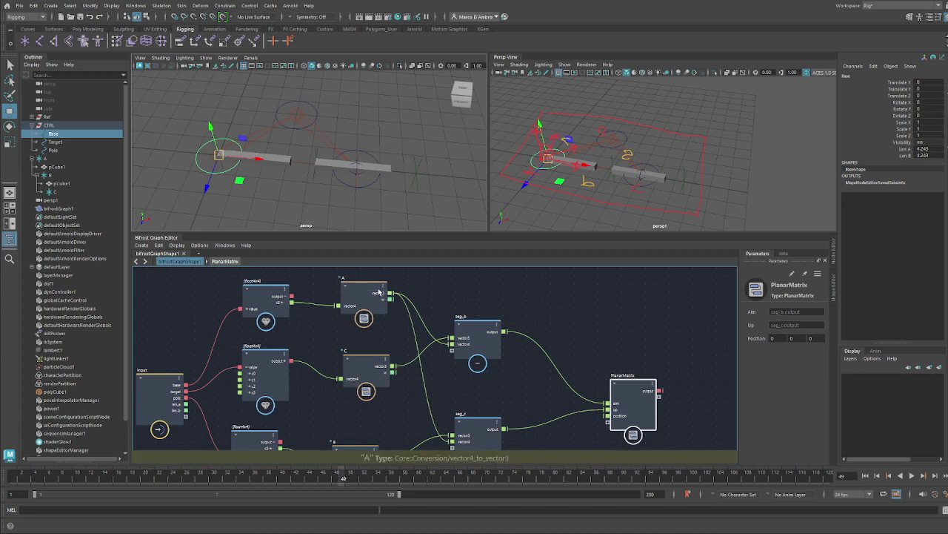
{"action": "left_click_drag", "start_coordinate": [631, 435], "coordinate": [608, 416]}
{"action": "middle_click_drag", "start_coordinate": [699, 428], "coordinate": [405, 402], "text": "alt"}
{"action": "scroll", "coordinate": [461, 390], "scroll_direction": "up", "scroll_amount": 1}
{"action": "left_click_drag", "start_coordinate": [363, 356], "coordinate": [509, 392]}
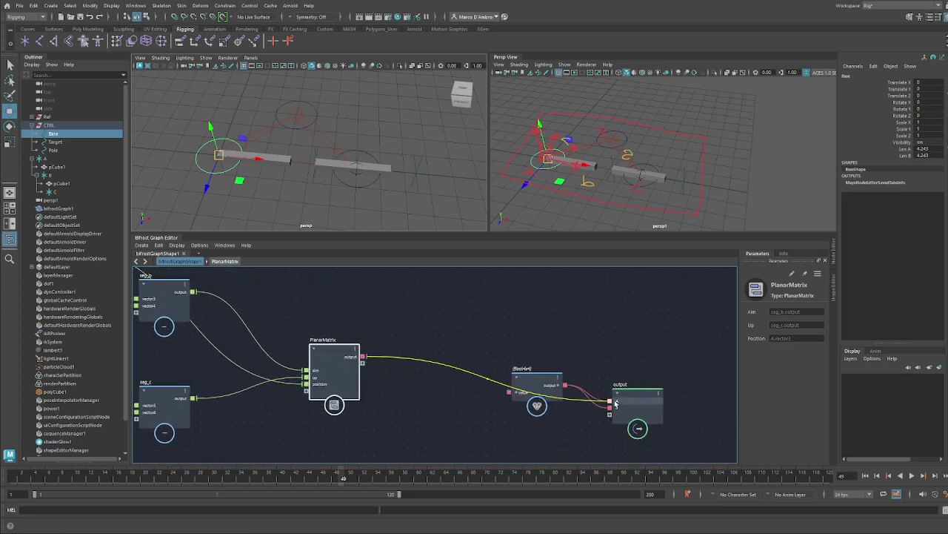
Step: Test the rig by moving the Target and Pole controls in the viewport, and undo the moves
{"action": "left_click", "coordinate": [370, 194]}
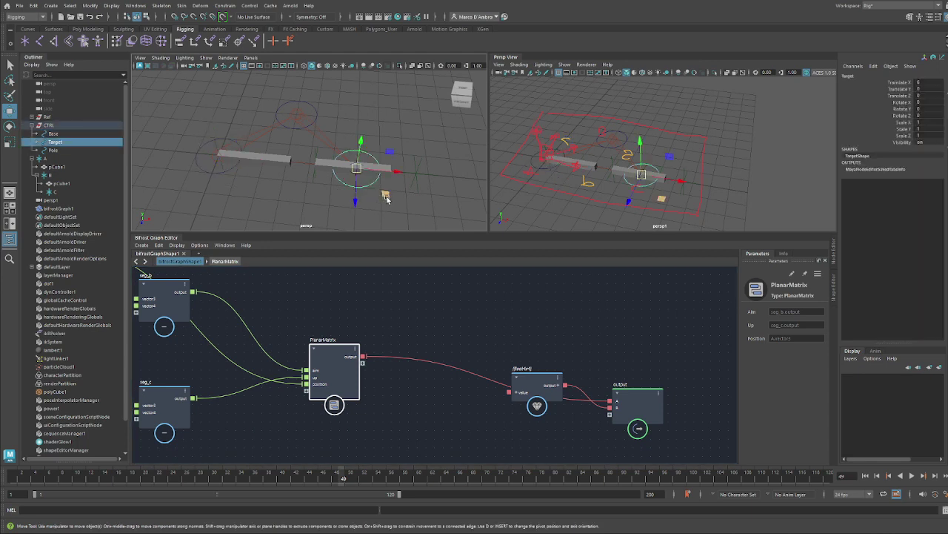
{"action": "mouse_move", "coordinate": [371, 194]}
{"action": "left_mouse_down"}
{"action": "mouse_move", "coordinate": [383, 178]}
{"action": "mouse_move", "coordinate": [363, 169]}
{"action": "mouse_move", "coordinate": [366, 192]}
{"action": "mouse_move", "coordinate": [384, 198]}
{"action": "left_mouse_up"}
{"action": "left_click", "coordinate": [315, 111]}
{"action": "left_click_drag", "start_coordinate": [346, 126], "coordinate": [343, 82], "text": "alt"}
{"action": "key", "text": "ctrl+z"}
{"action": "left_click_drag", "start_coordinate": [343, 197], "coordinate": [368, 211], "text": "alt"}
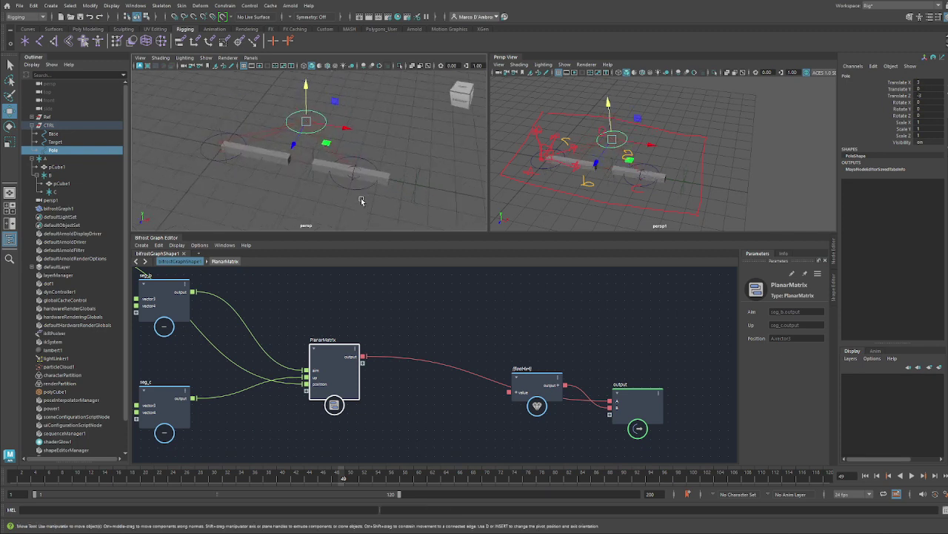
{"action": "left_click", "coordinate": [361, 189]}
{"action": "mouse_move", "coordinate": [394, 181]}
{"action": "left_mouse_down"}
{"action": "mouse_move", "coordinate": [407, 184]}
{"action": "mouse_move", "coordinate": [375, 180]}
{"action": "mouse_move", "coordinate": [379, 191]}
{"action": "left_mouse_up"}
{"action": "key", "text": "ctrl+z"}
{"action": "key", "text": "ctrl+z"}
{"action": "left_click", "coordinate": [257, 141]}
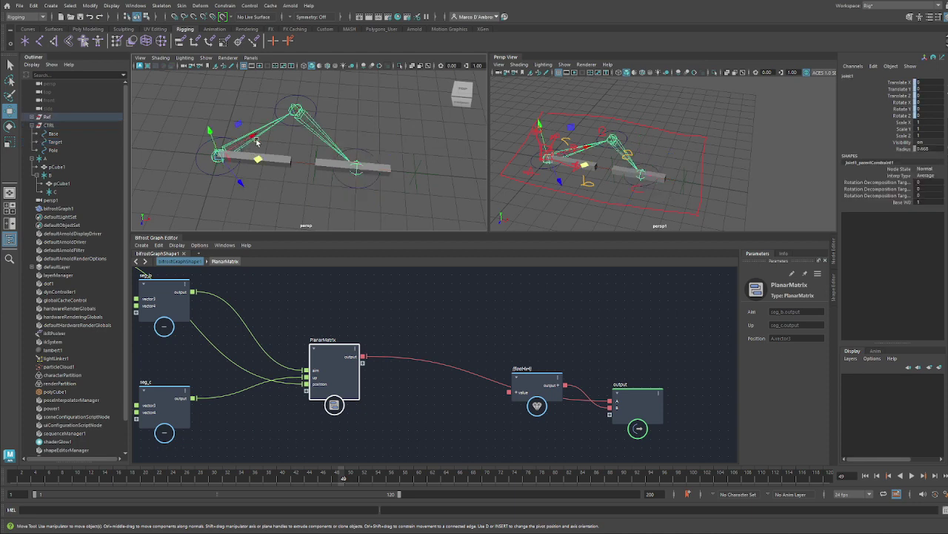
{"action": "left_click", "coordinate": [369, 135]}
{"action": "left_click_drag", "start_coordinate": [371, 138], "coordinate": [320, 143], "text": "alt"}
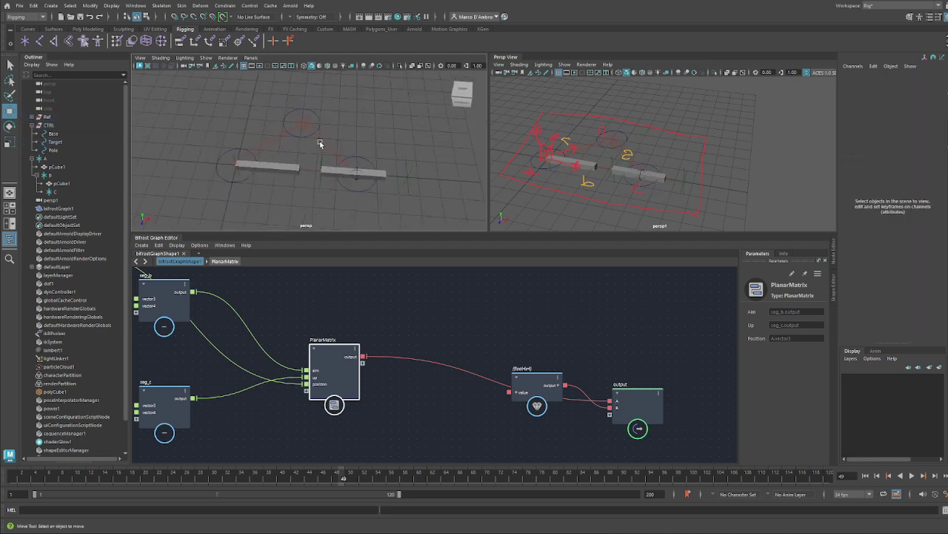